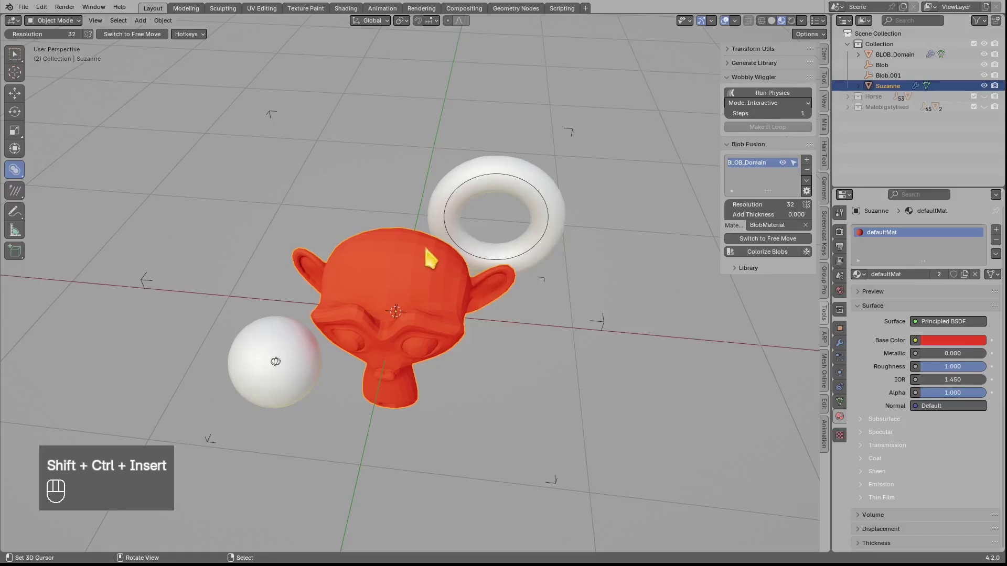
{"action": "middle_click_drag", "start_coordinate": [447, 285], "coordinate": [429, 303]}
{"action": "key", "text": "g"}
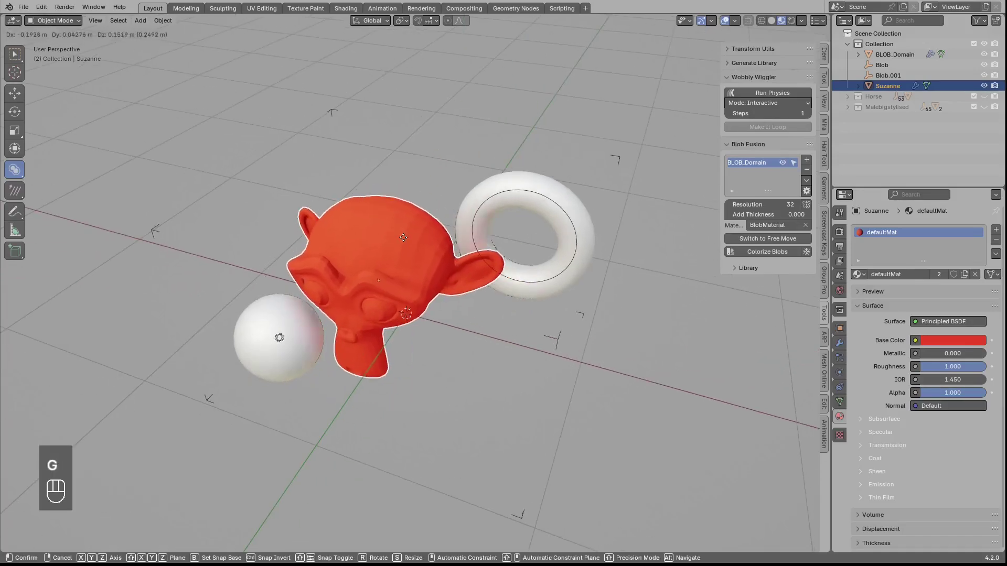
{"action": "right_click", "coordinate": [412, 262]}
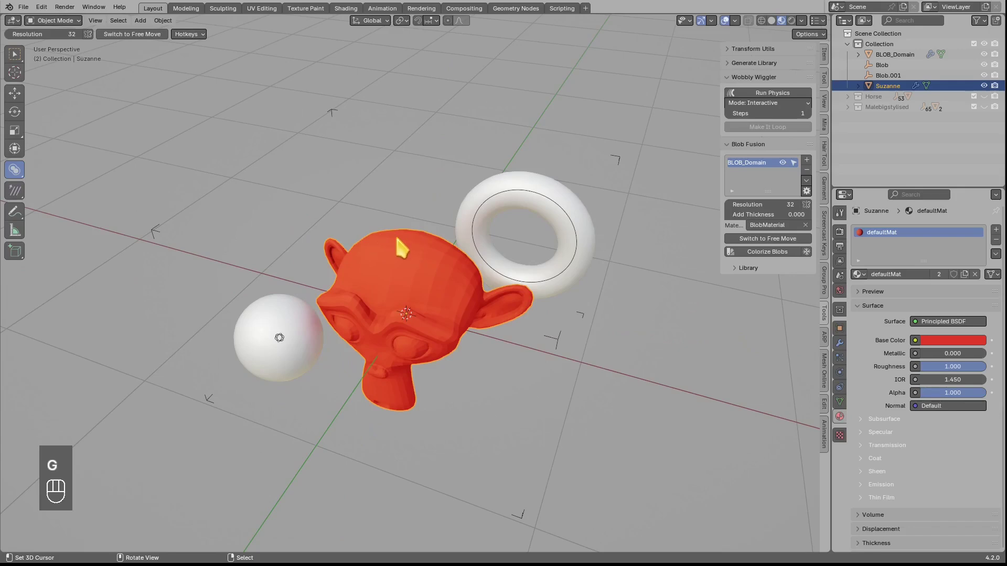
Turn the selected red monkey head into a mesh blob of the blob domain
{"action": "key", "text": "shift+a"}
{"action": "mouse_move", "coordinate": [393, 223]}
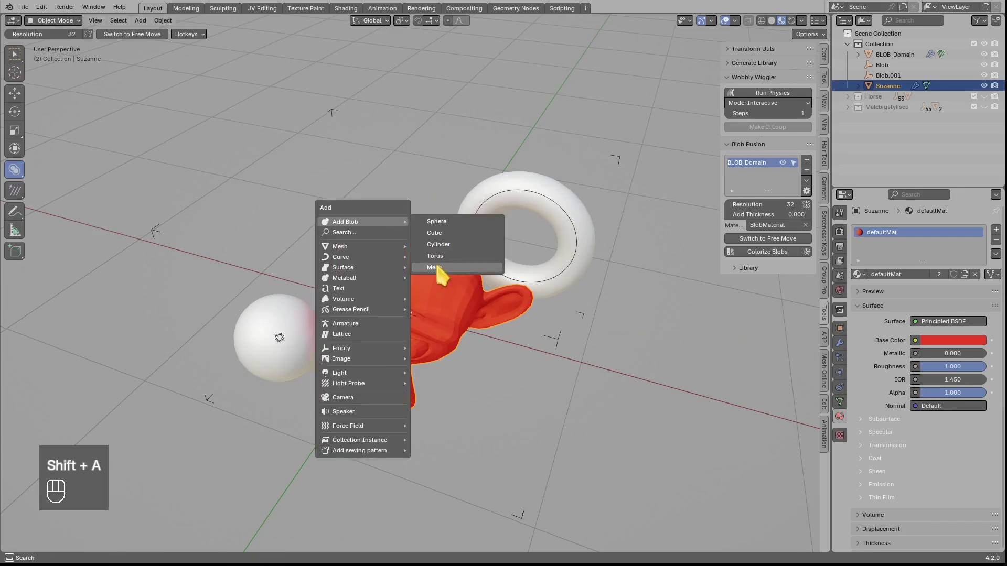
{"action": "left_click", "coordinate": [435, 267]}
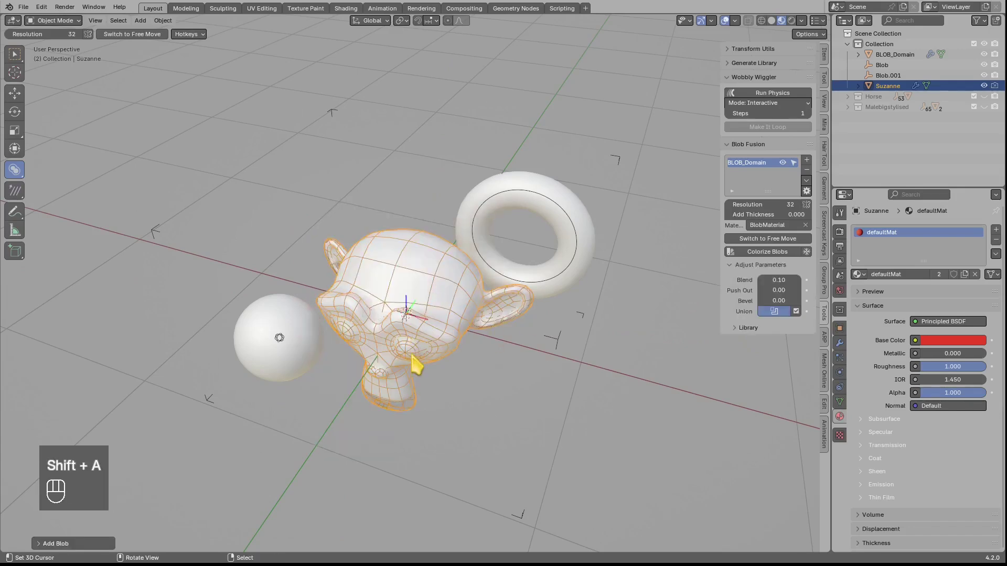
Move the monkey blob slightly between the sphere and torus and tilt it with a free trackball rotation
{"action": "middle_click_drag", "start_coordinate": [414, 362], "coordinate": [388, 315]}
{"action": "key", "text": "g"}
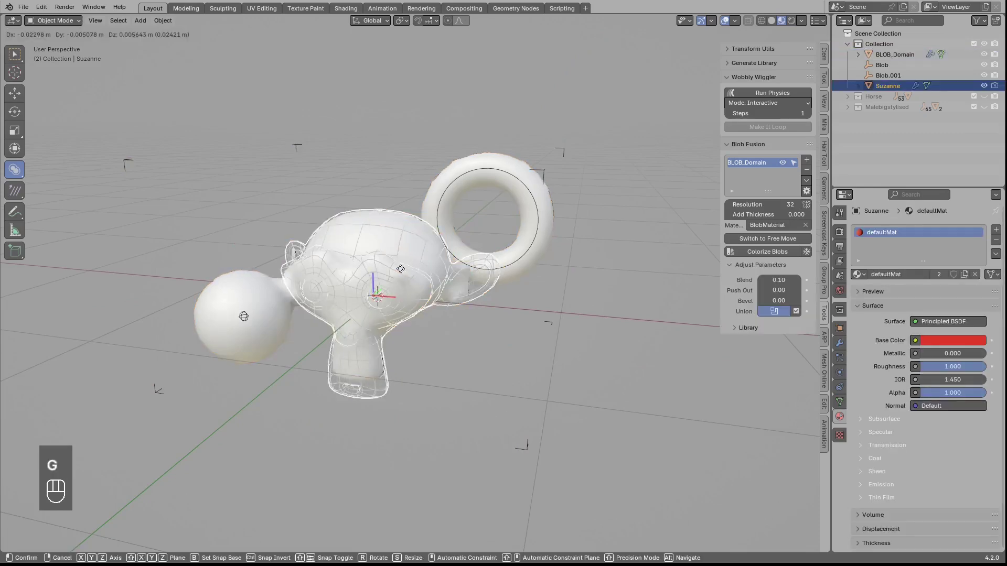
{"action": "left_click", "coordinate": [379, 267]}
{"action": "middle_click_drag", "start_coordinate": [383, 264], "coordinate": [371, 296]}
{"action": "key", "text": "r"}
{"action": "key", "text": "r"}
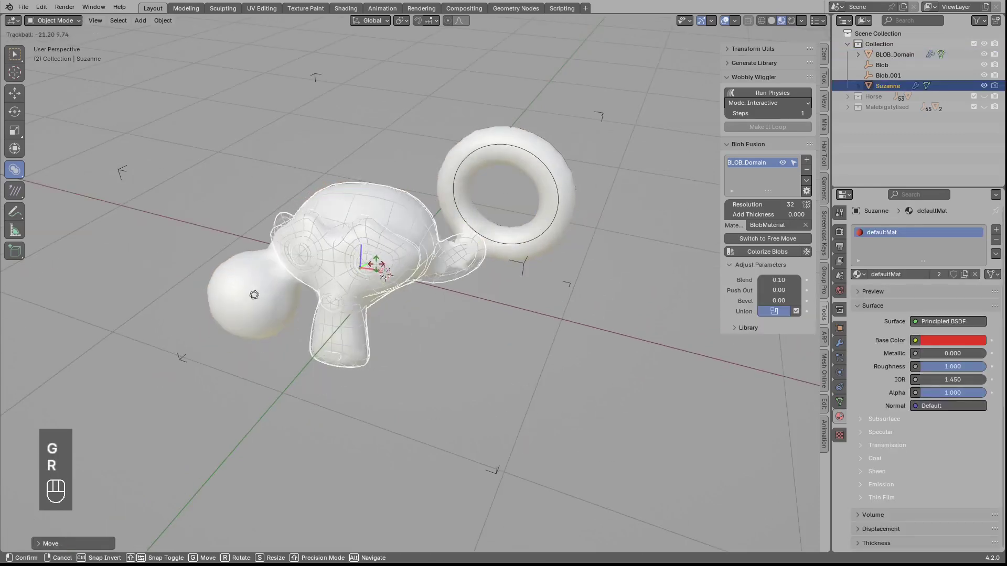
{"action": "left_click", "coordinate": [399, 271]}
Duplicate the monkey blob beside itself near the torus and freely rotate the copy
{"action": "key", "text": "shift+d"}
{"action": "left_click", "coordinate": [495, 265]}
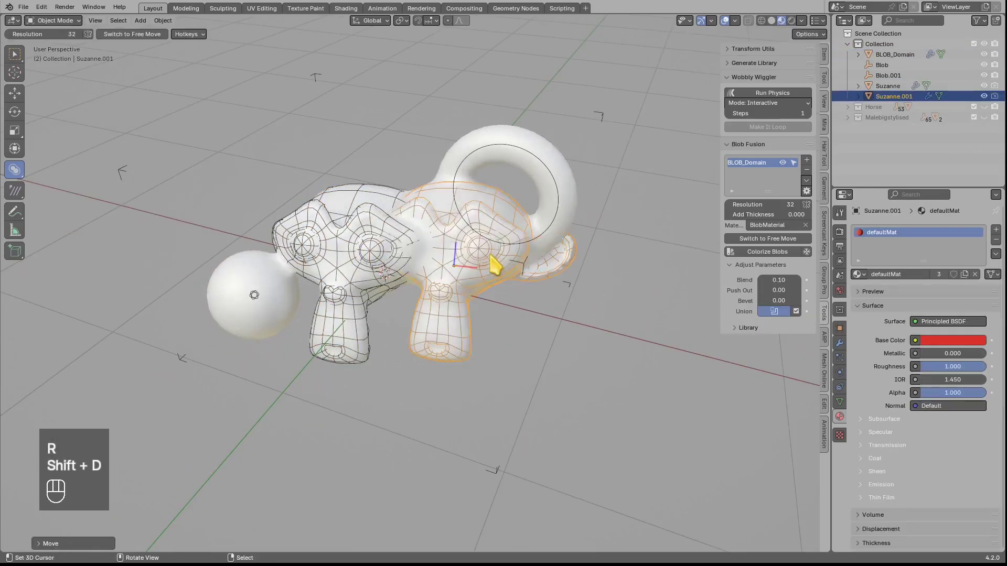
{"action": "key", "text": "r"}
{"action": "key", "text": "r"}
{"action": "left_click", "coordinate": [495, 286]}
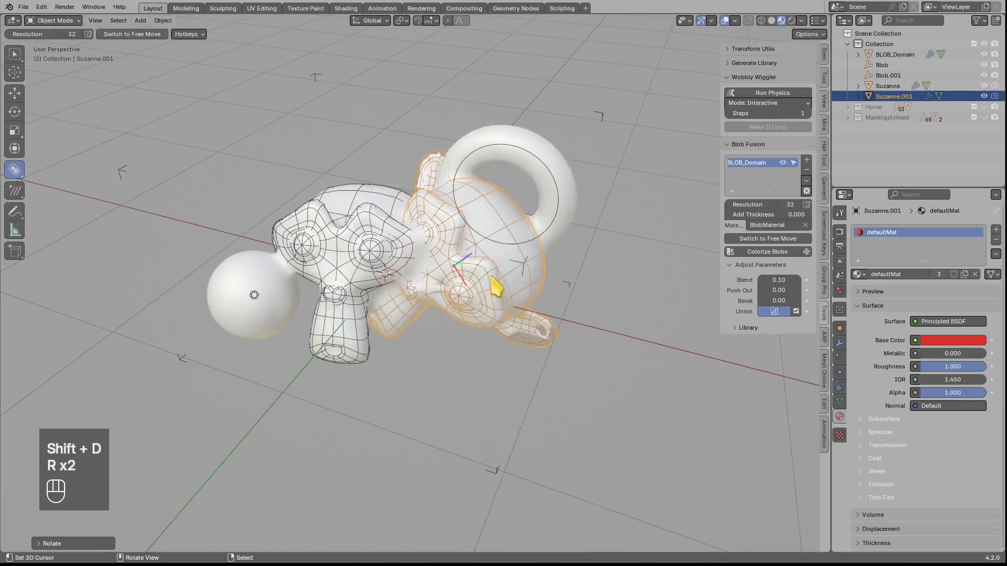
Adjust the duplicate monkey's rotation and set its Blend to 0.20
{"action": "key", "text": "r"}
{"action": "key", "text": "alt+b"}
{"action": "left_click", "coordinate": [516, 267]}
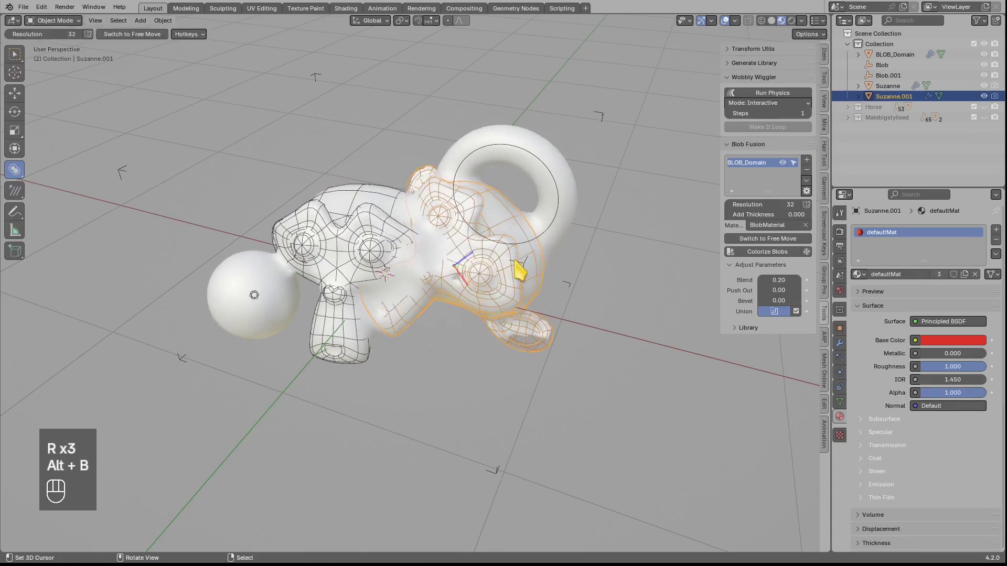
Duplicate the first monkey blob and place the copy below the other blobs
{"action": "right_click", "coordinate": [352, 347]}
{"action": "right_click", "coordinate": [352, 347]}
{"action": "middle_click_drag", "start_coordinate": [360, 338], "coordinate": [406, 275]}
{"action": "key", "text": "shift+d"}
{"action": "left_click", "coordinate": [377, 352]}
{"action": "scroll", "coordinate": [406, 275], "scroll_direction": "down", "scroll_amount": 1}
{"action": "key", "text": "g"}
{"action": "left_click", "coordinate": [413, 335]}
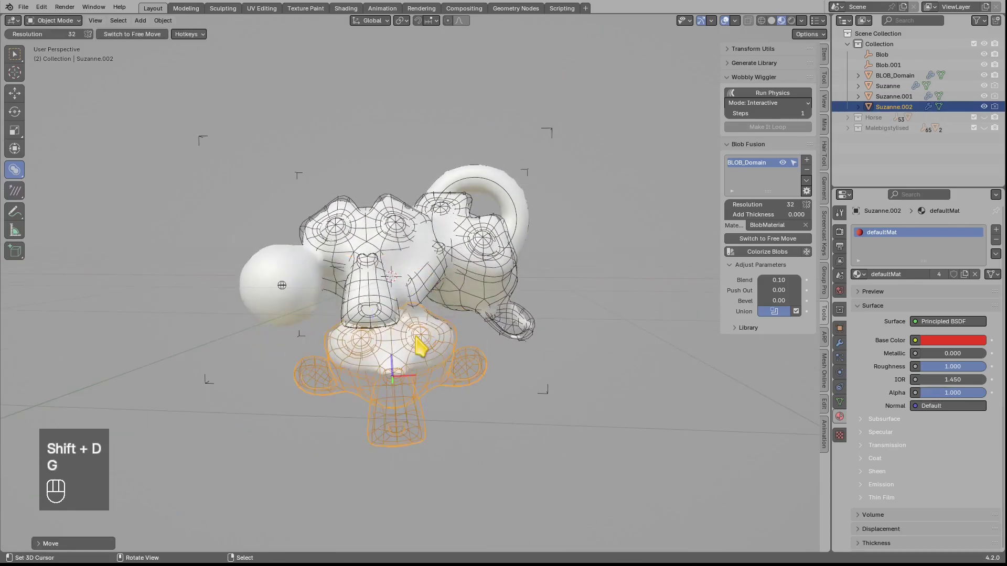
In front view, annotate the domain's lower boundary under the lowest monkey and erase the marks
{"action": "key", "text": "KP_1"}
{"action": "scroll", "coordinate": [414, 373], "scroll_direction": "down", "scroll_amount": 2}
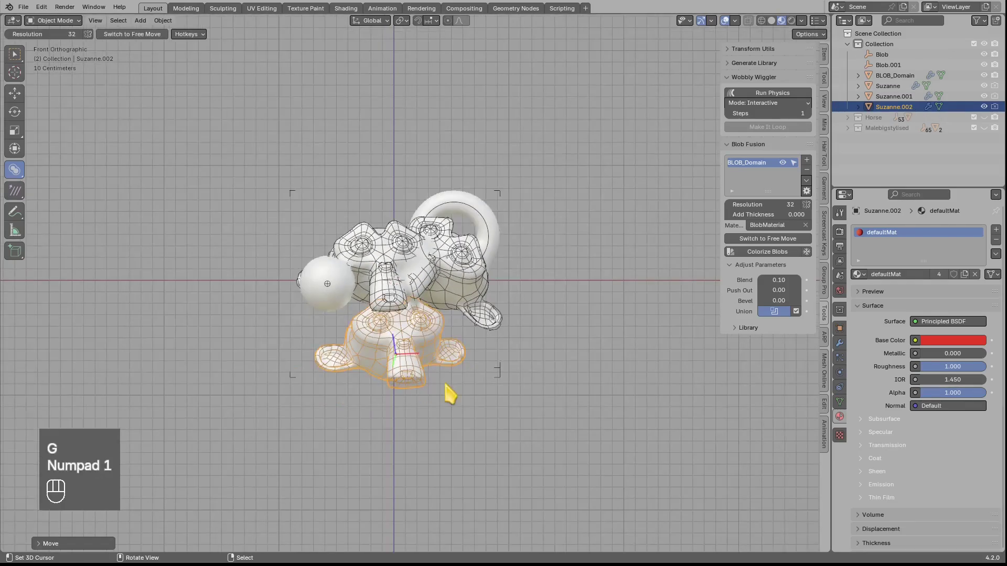
{"action": "key", "text": "d"}
{"action": "left_click_drag", "start_coordinate": [496, 357], "coordinate": [490, 378]}
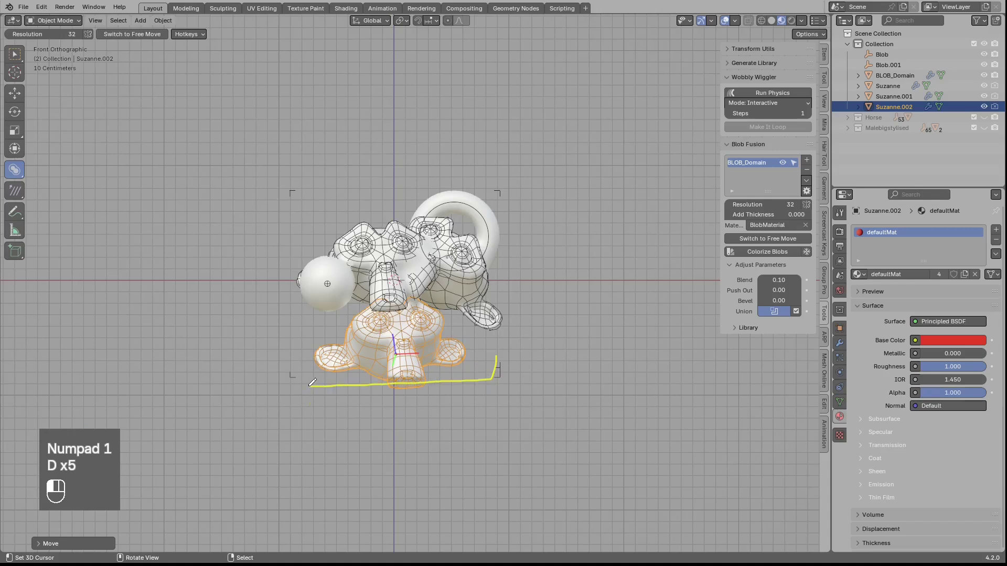
{"action": "right_click_drag", "start_coordinate": [465, 383], "coordinate": [385, 377]}
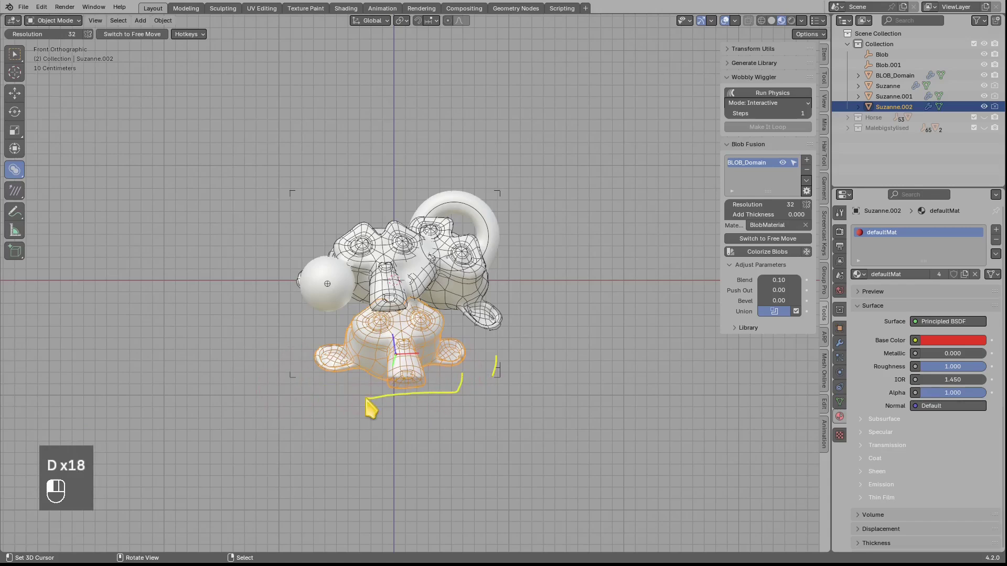
{"action": "right_click_drag", "start_coordinate": [353, 411], "coordinate": [465, 373]}
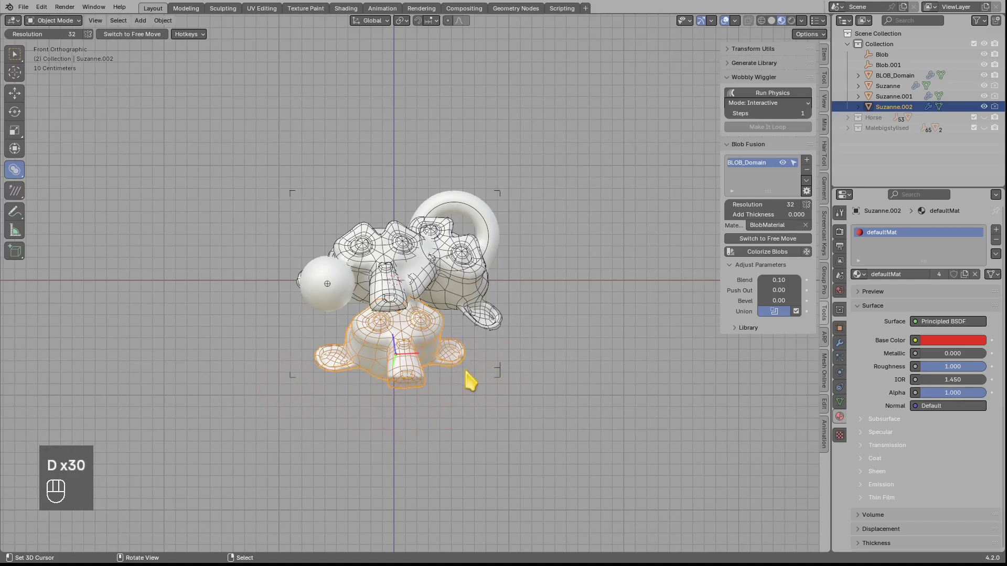
Freely rotate the lowest monkey copy and move it further down, clear of the other blobs
{"action": "left_click", "coordinate": [420, 346]}
{"action": "left_click", "coordinate": [417, 339]}
{"action": "key", "text": "g"}
{"action": "left_click", "coordinate": [433, 340]}
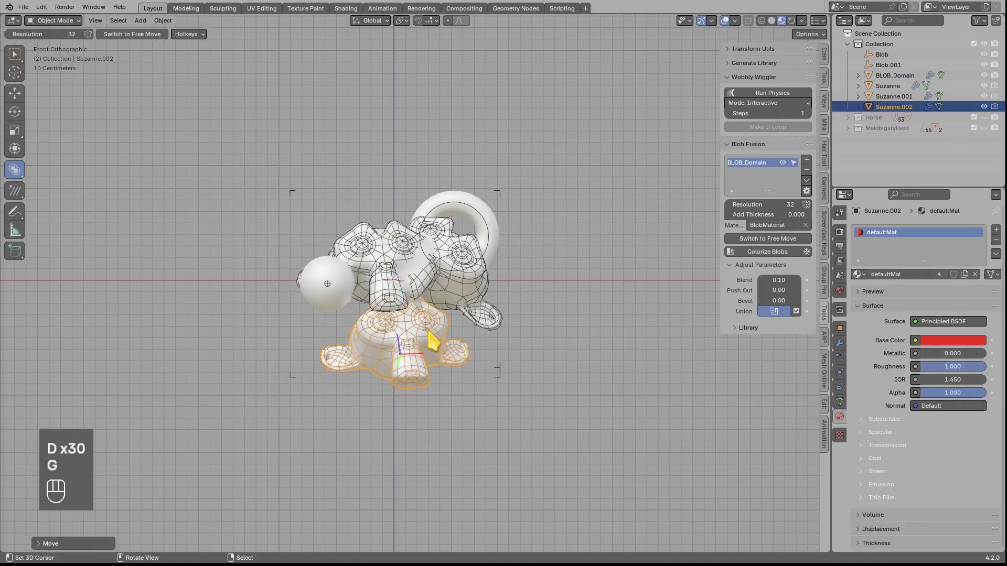
{"action": "key", "text": "r"}
{"action": "key", "text": "r"}
{"action": "left_click", "coordinate": [426, 345]}
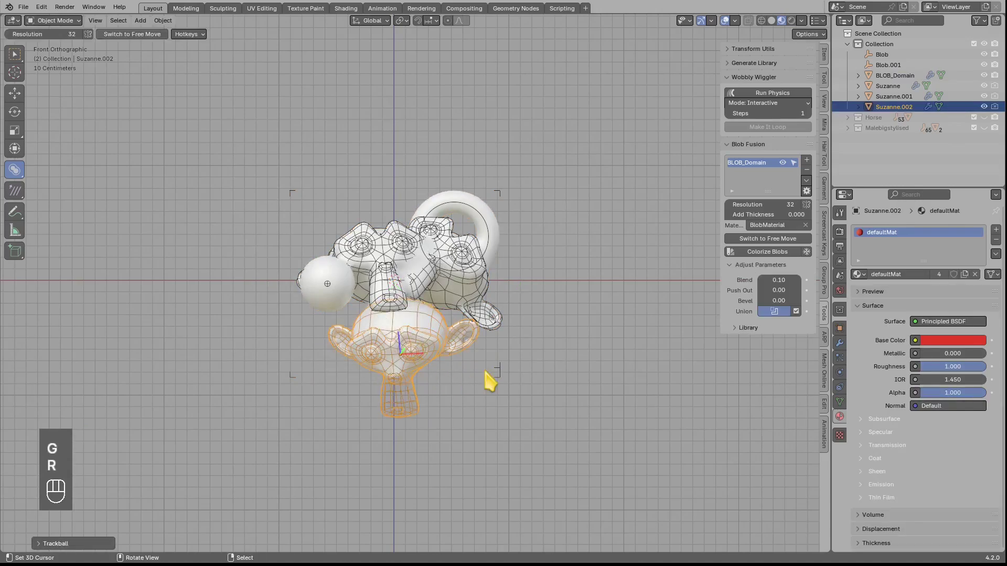
{"action": "key", "text": "g"}
{"action": "left_click", "coordinate": [436, 404]}
Select the blob domain and toggle the lock of its lower face, circling the face's handle with a temporary annotation
{"action": "mouse_move", "coordinate": [392, 402]}
{"action": "left_mouse_down"}
{"action": "mouse_move", "coordinate": [370, 402]}
{"action": "mouse_move", "coordinate": [425, 402]}
{"action": "left_mouse_up"}
{"action": "right_click_drag", "start_coordinate": [427, 402], "coordinate": [373, 396]}
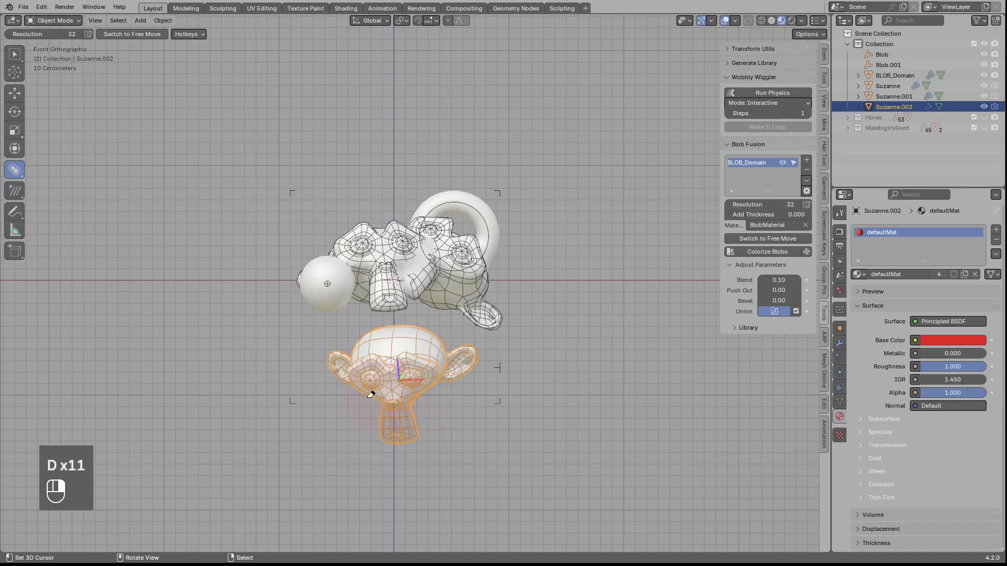
{"action": "left_click", "coordinate": [416, 342]}
{"action": "mouse_move", "coordinate": [395, 408]}
{"action": "left_mouse_down"}
{"action": "mouse_move", "coordinate": [384, 478]}
{"action": "mouse_move", "coordinate": [388, 467]}
{"action": "left_mouse_up"}
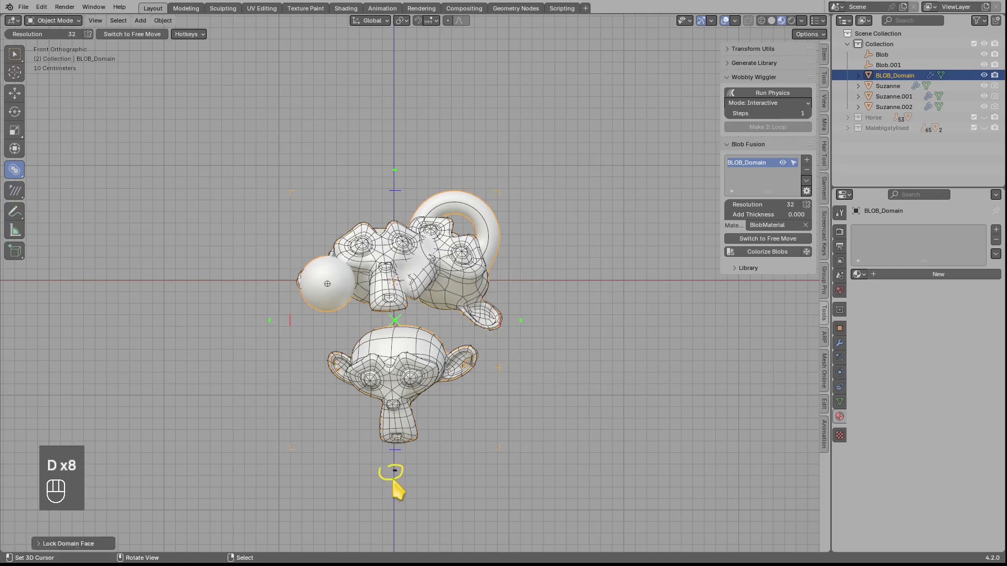
{"action": "right_click_drag", "start_coordinate": [383, 469], "coordinate": [393, 471]}
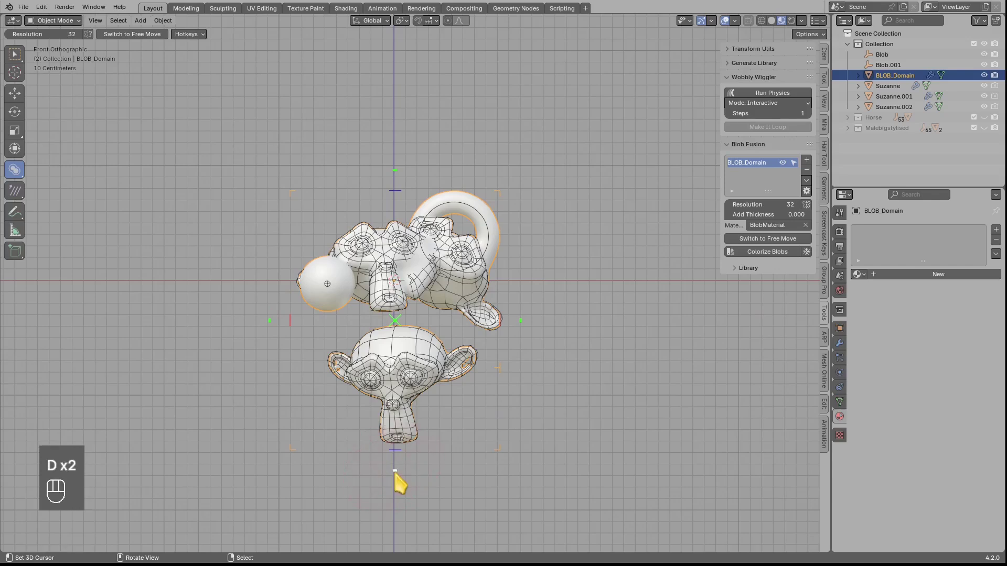
{"action": "left_click", "coordinate": [394, 471]}
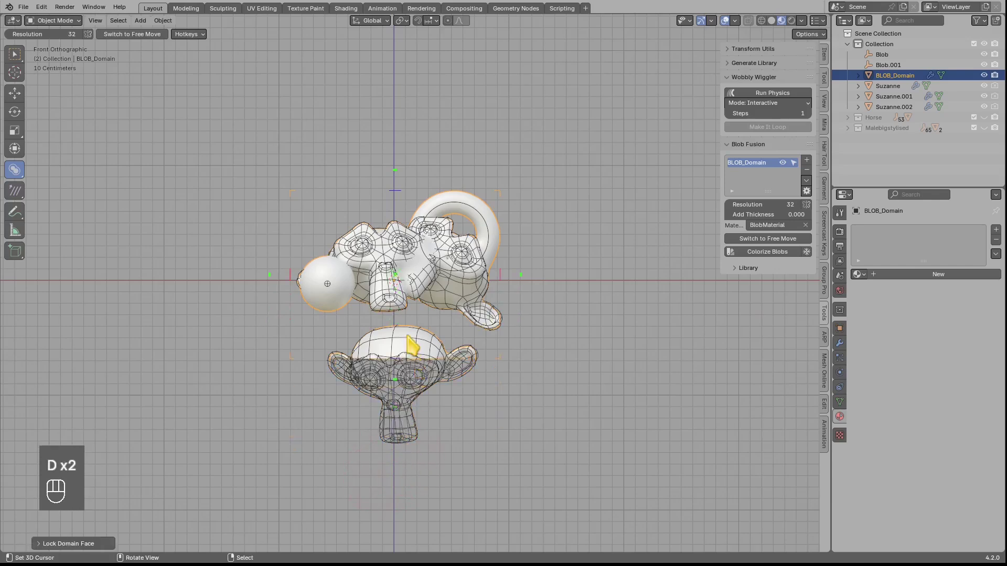
Delete the lowest monkey copy
{"action": "left_click", "coordinate": [431, 334]}
{"action": "key", "text": "x"}
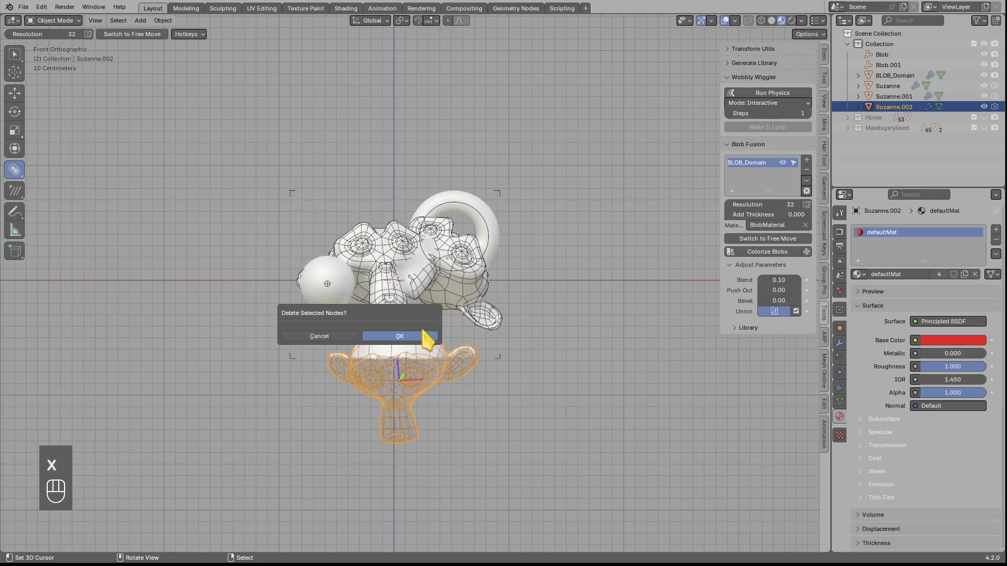
{"action": "left_click", "coordinate": [399, 336]}
Select the rotated monkey blob next to the torus and shift it slightly
{"action": "middle_click_drag", "start_coordinate": [479, 317], "coordinate": [452, 322]}
{"action": "left_click", "coordinate": [452, 321]}
{"action": "key", "text": "g"}
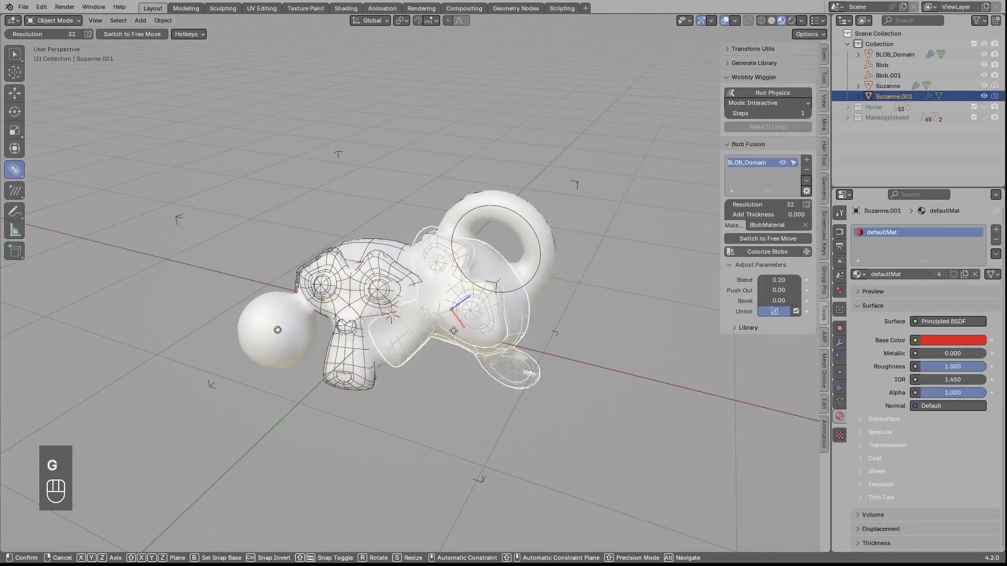
{"action": "left_click", "coordinate": [460, 333]}
Enable Colorize Blobs and give the rotated monkey a golden yellow color
{"action": "left_click", "coordinate": [765, 252]}
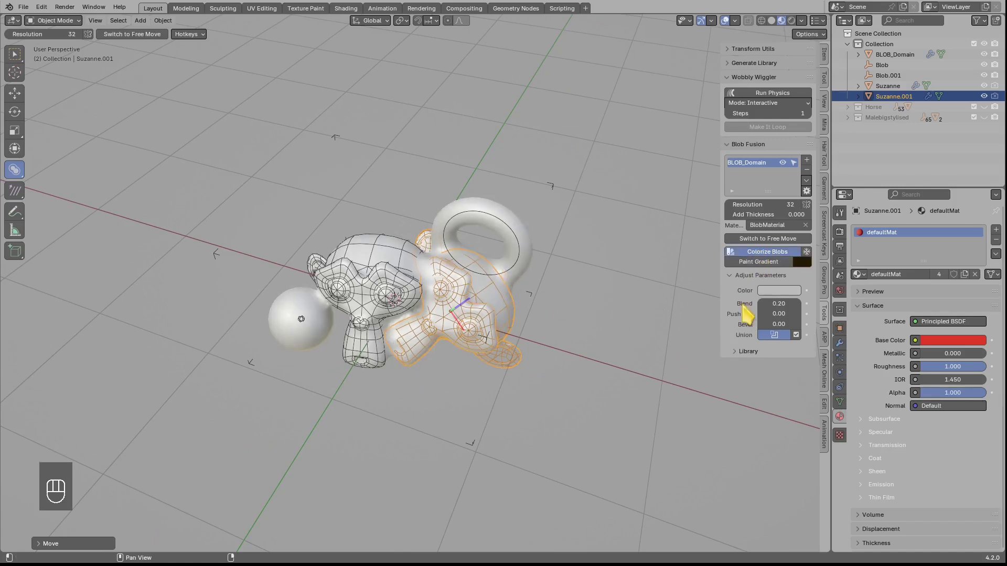
{"action": "left_click", "coordinate": [777, 292]}
{"action": "left_click", "coordinate": [785, 215]}
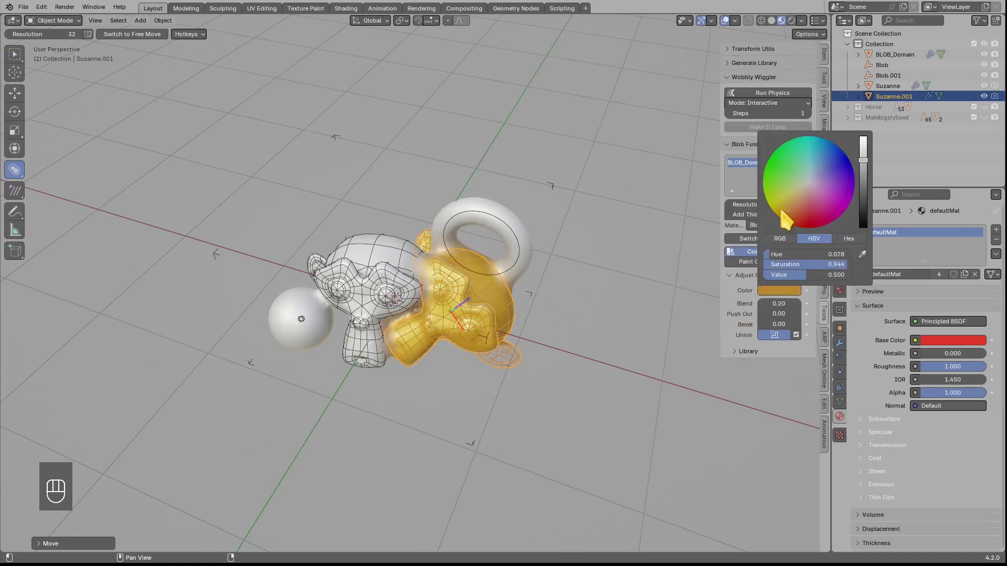
Color the torus, first monkey and sphere together orange, with hue 0.047 and saturation 0.958, and deselect everything
{"action": "left_click", "coordinate": [488, 219]}
{"action": "left_click", "coordinate": [374, 279], "text": "shift"}
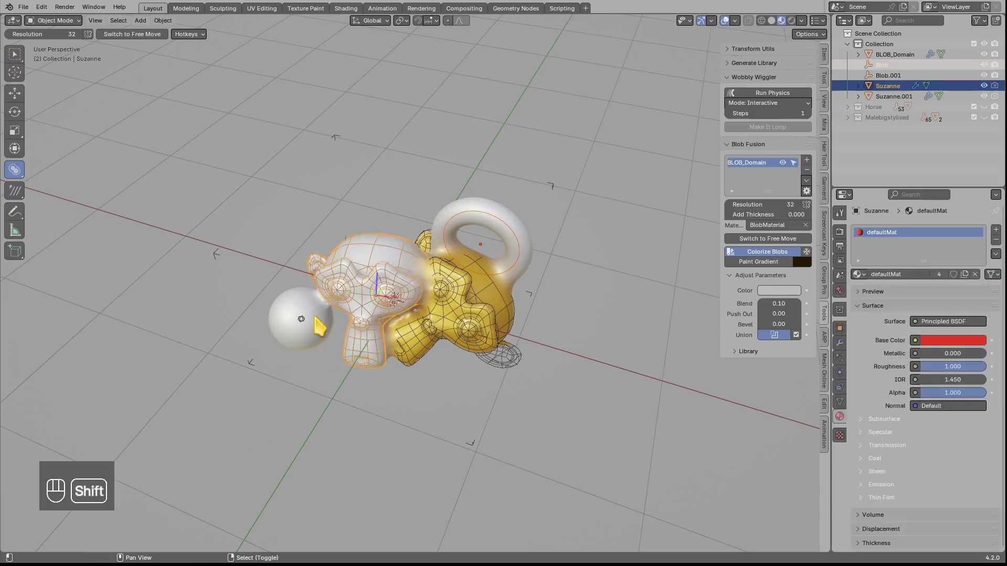
{"action": "left_click", "coordinate": [307, 323], "text": "shift"}
{"action": "left_click", "coordinate": [774, 291]}
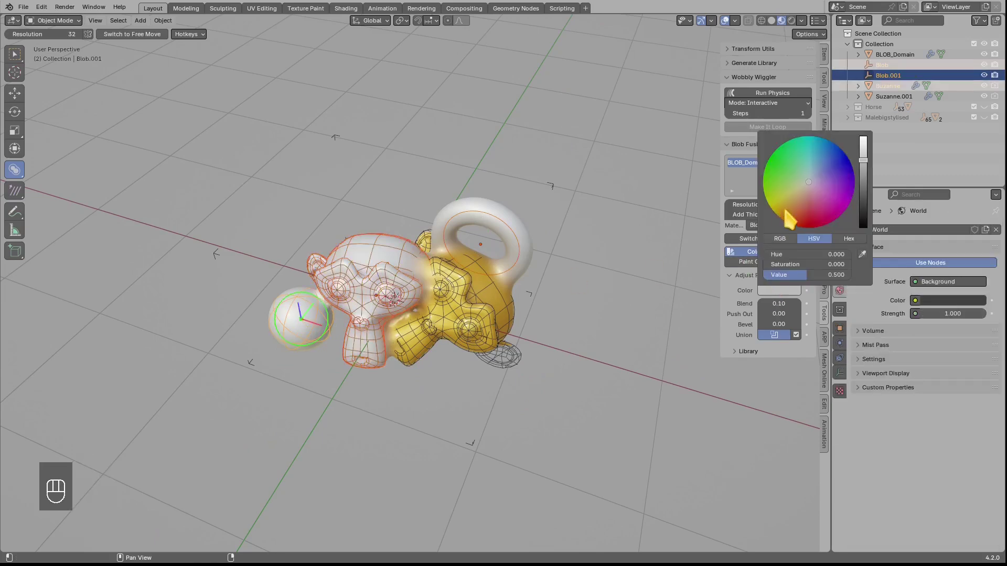
{"action": "left_click", "coordinate": [791, 218]}
{"action": "left_click", "coordinate": [771, 220]}
{"action": "key", "text": "alt+a"}
Duplicate the orange sphere and place the copy behind the first monkey's head
{"action": "middle_click_drag", "start_coordinate": [463, 259], "coordinate": [452, 296], "text": "shift"}
{"action": "right_click", "coordinate": [448, 314]}
{"action": "left_click", "coordinate": [293, 360]}
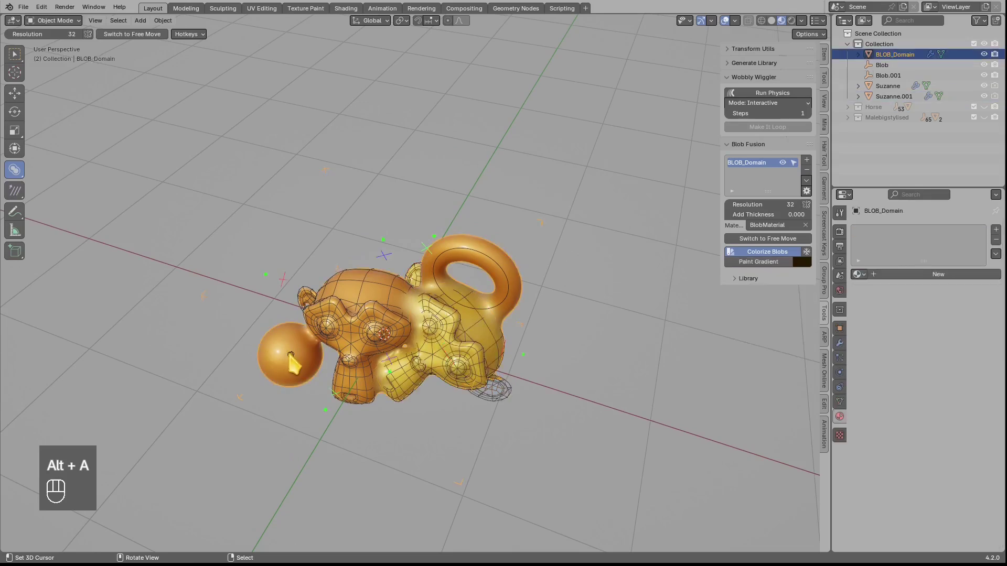
{"action": "middle_click_drag", "start_coordinate": [293, 361], "coordinate": [338, 333]}
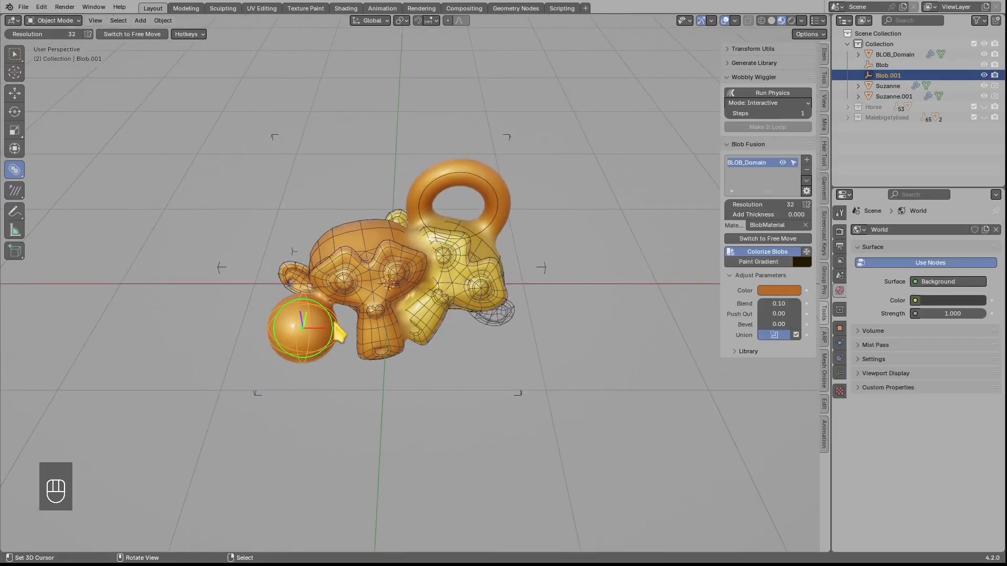
{"action": "key", "text": "shift+d"}
Extrude the duplicated sphere towards the torus and shrink the new end into a tapered capsule
{"action": "key", "text": "e"}
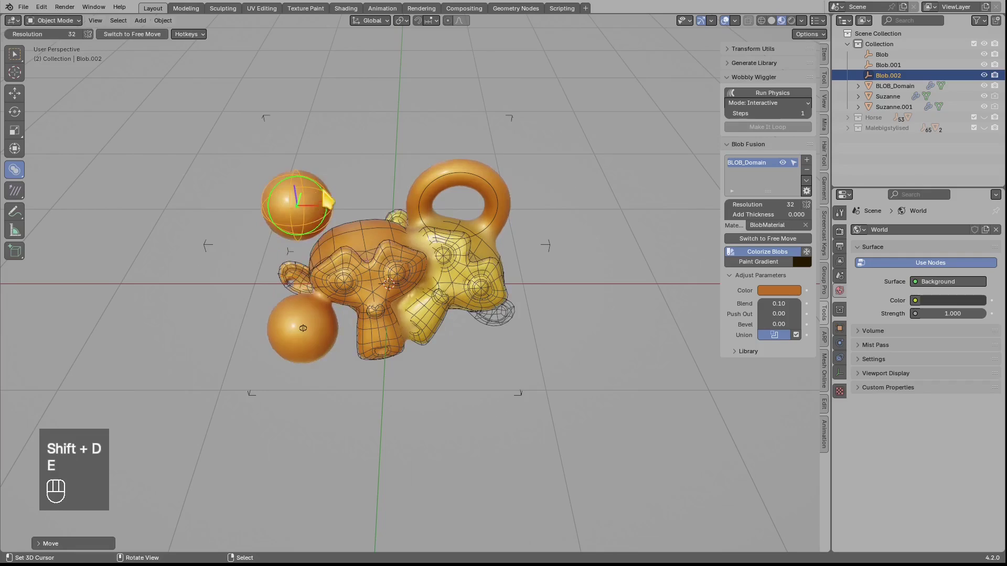
{"action": "key", "text": "s"}
{"action": "key", "text": "g"}
{"action": "left_click", "coordinate": [402, 181]}
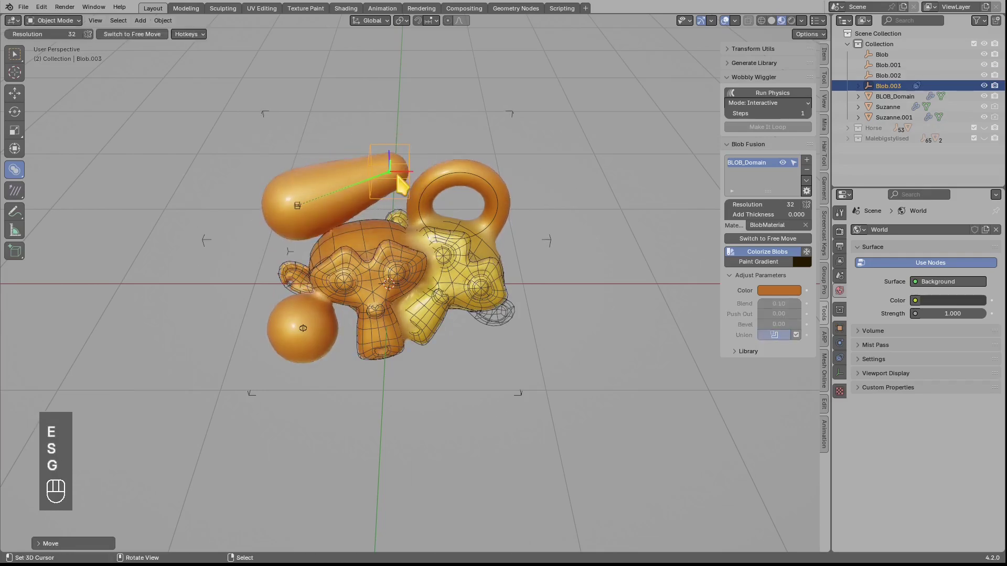
Color the capsule's narrow end lime green and its wide end turquoise, and clear the selection
{"action": "left_click", "coordinate": [776, 290]}
{"action": "left_click", "coordinate": [779, 194]}
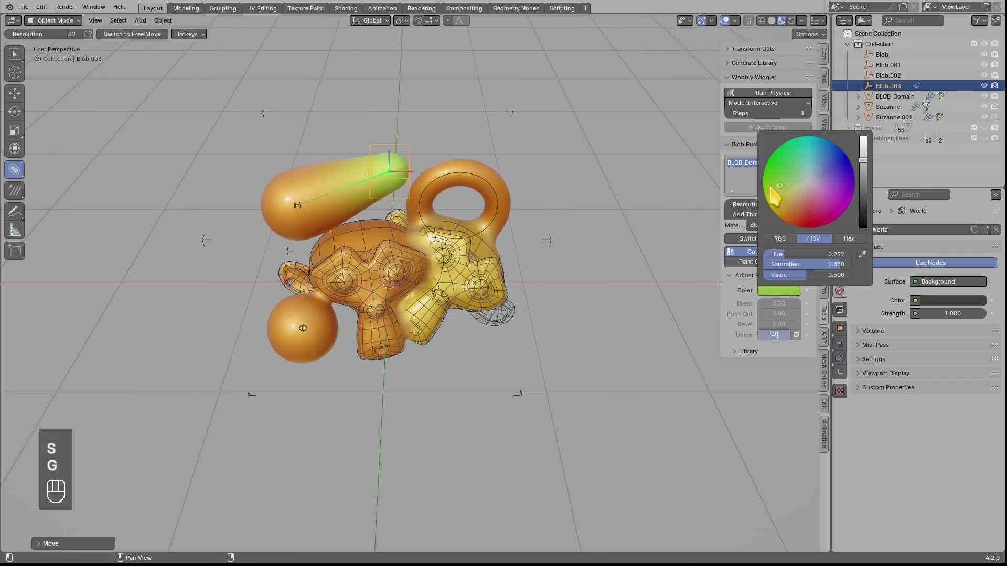
{"action": "left_click", "coordinate": [297, 207]}
{"action": "left_click", "coordinate": [800, 289]}
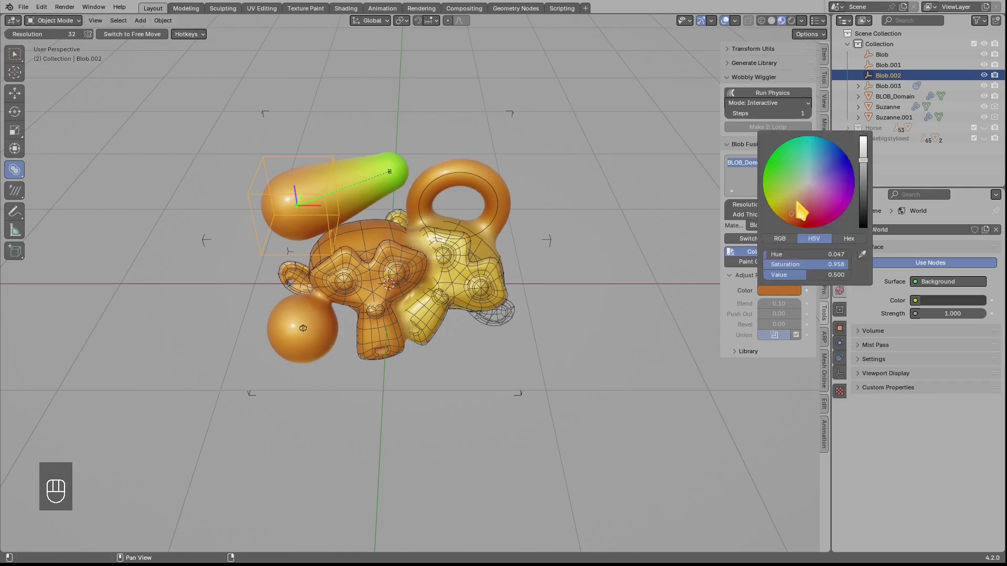
{"action": "left_click", "coordinate": [771, 162]}
{"action": "key", "text": "alt+a"}
{"action": "middle_click_drag", "start_coordinate": [512, 225], "coordinate": [771, 292]}
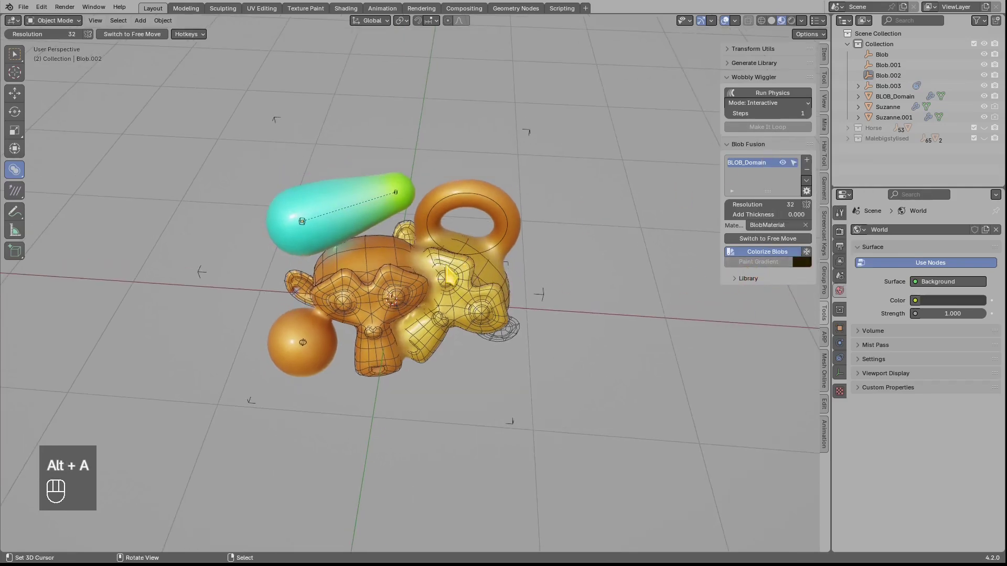
Show only the Horse collection, select the horse's blob domain and enable Colorize Blobs on it
{"action": "middle_click_drag", "start_coordinate": [448, 268], "coordinate": [360, 169]}
{"action": "key", "text": "2"}
{"action": "left_click", "coordinate": [738, 163]}
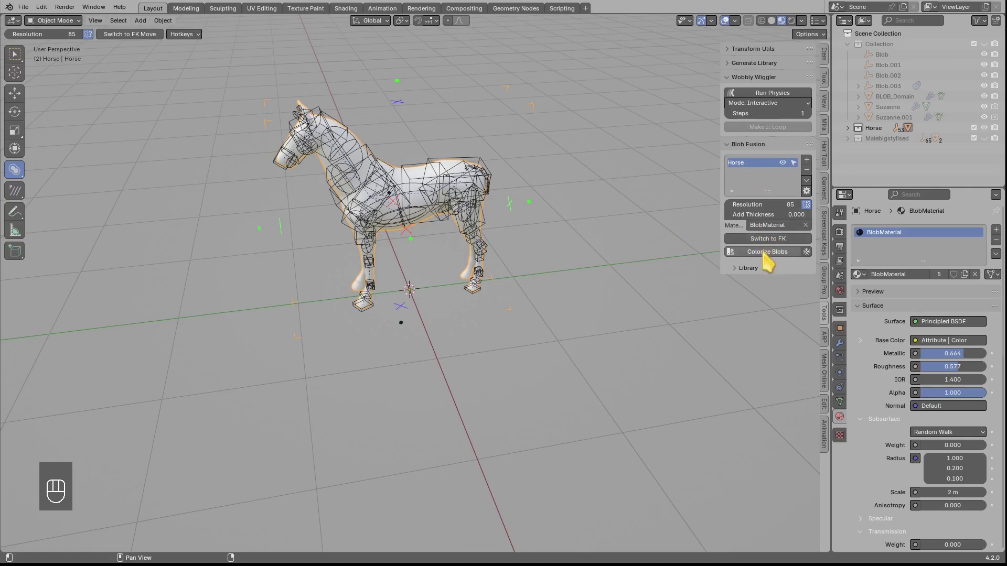
{"action": "left_click", "coordinate": [762, 254]}
{"action": "mouse_move", "coordinate": [582, 242]}
{"action": "middle_mouse_down"}
{"action": "mouse_move", "coordinate": [513, 265]}
{"action": "mouse_move", "coordinate": [434, 227]}
{"action": "middle_mouse_up"}
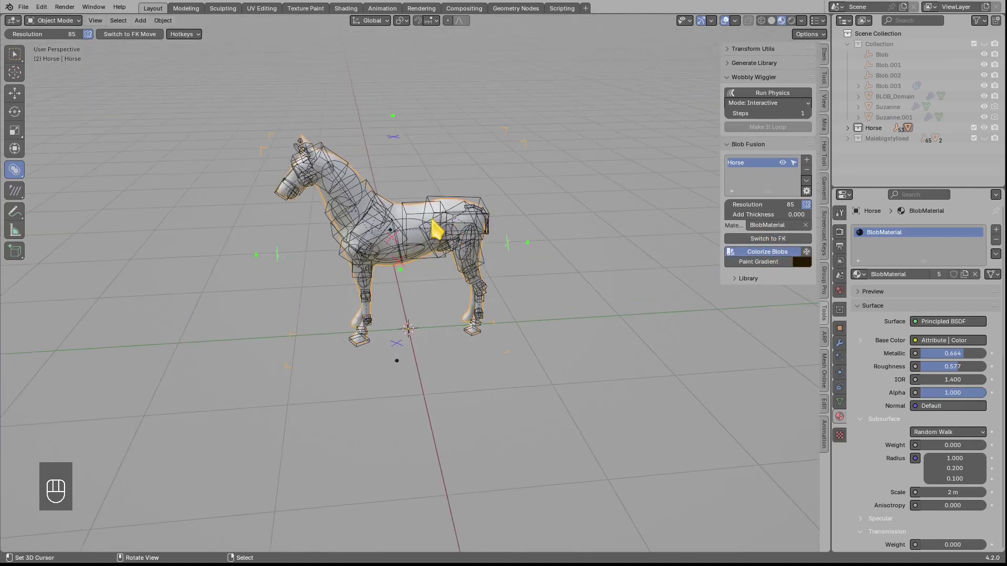
Select all of the horse's blobs and color them light salmon-brown
{"action": "key", "text": "a"}
{"action": "left_click", "coordinate": [778, 291]}
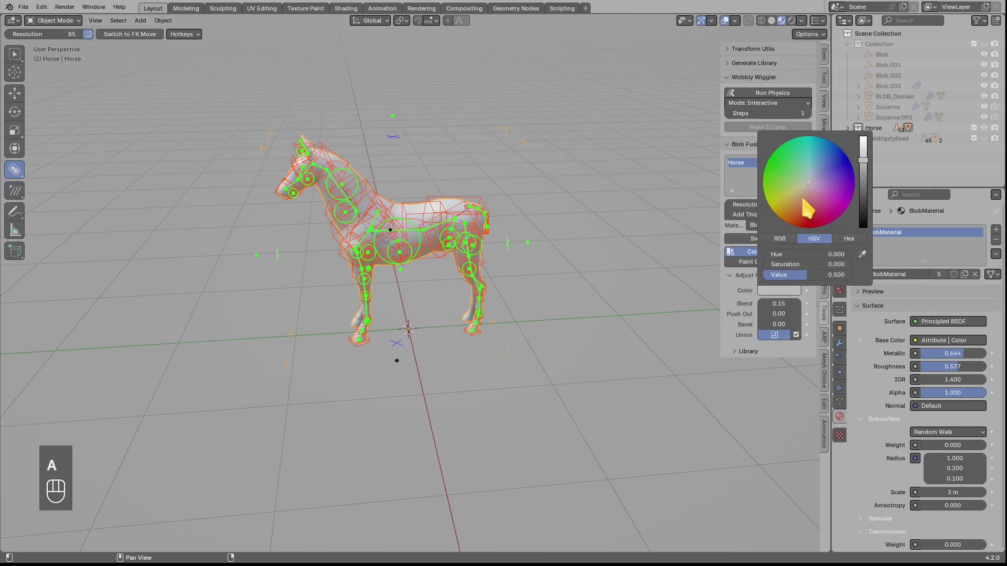
{"action": "left_click", "coordinate": [806, 208]}
Paint a dark brown gradient over the horse's blobs from the upper hind leg down to the hooves
{"action": "scroll", "coordinate": [453, 266], "scroll_direction": "up", "scroll_amount": 3}
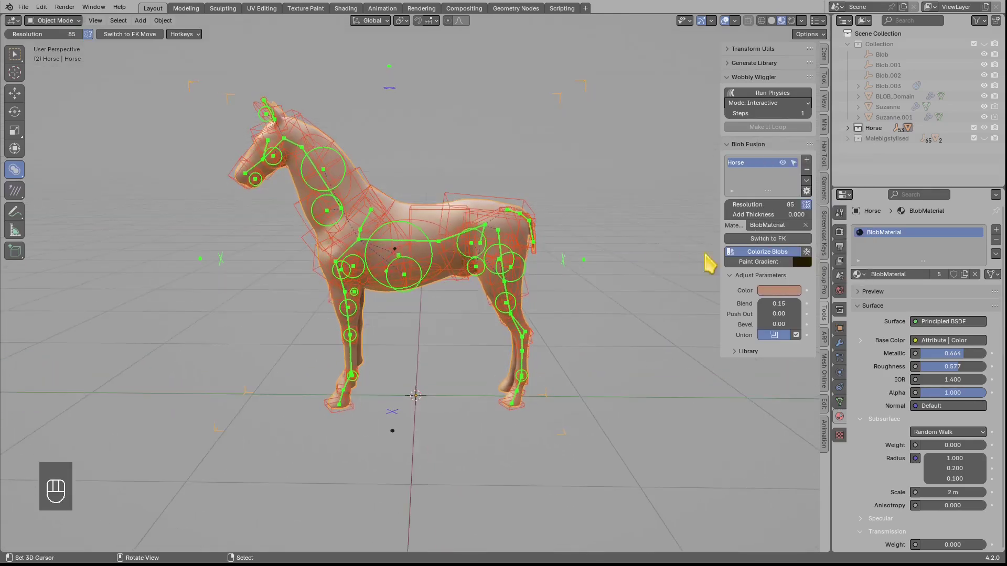
{"action": "left_click", "coordinate": [743, 264]}
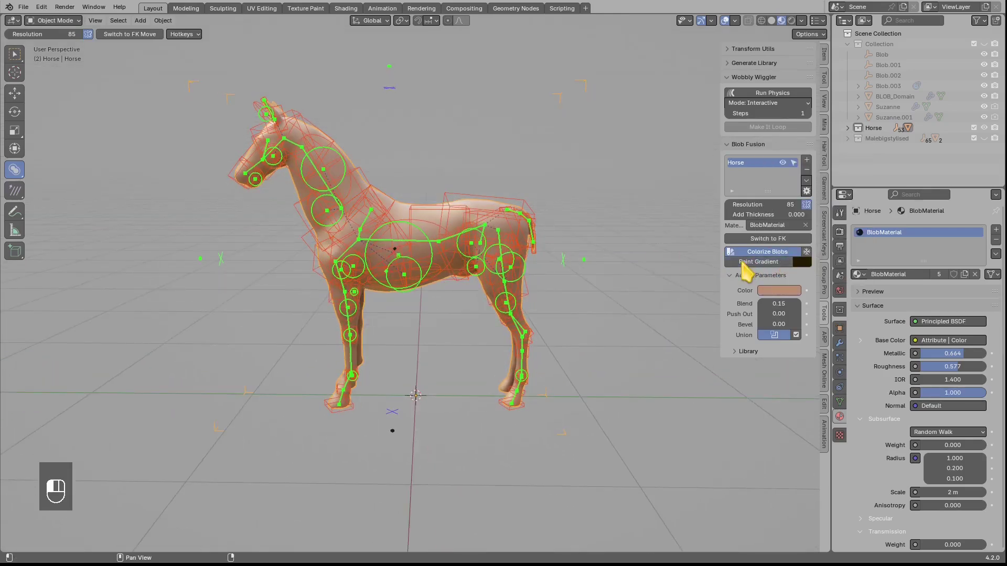
{"action": "left_click_drag", "start_coordinate": [504, 269], "coordinate": [503, 406]}
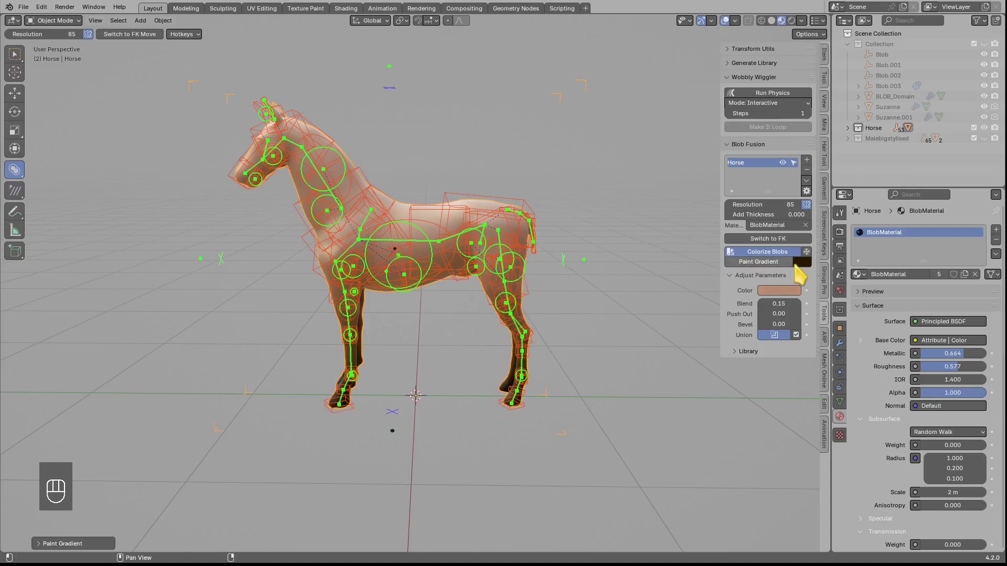
Set the gradient color to red and paint a gradient from the horse's torso up to its head
{"action": "left_click", "coordinate": [806, 262]}
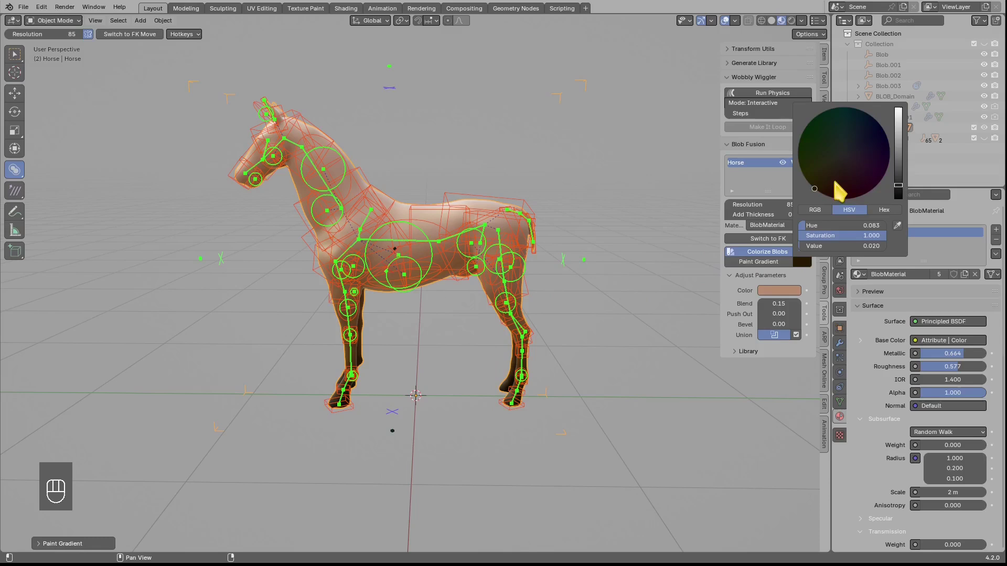
{"action": "left_click", "coordinate": [898, 144]}
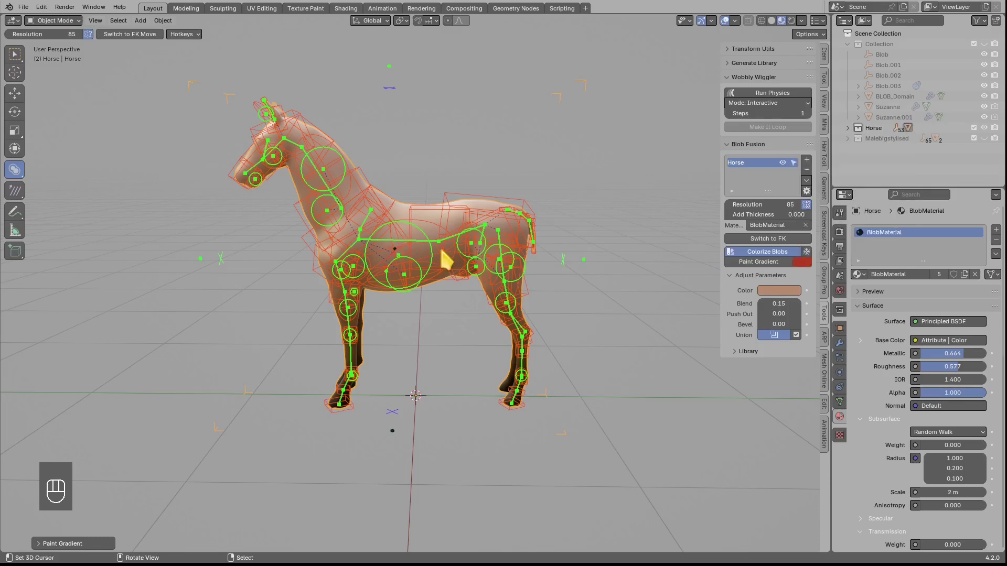
{"action": "left_click_drag", "start_coordinate": [400, 230], "coordinate": [278, 134]}
{"action": "middle_click_drag", "start_coordinate": [359, 172], "coordinate": [356, 236]}
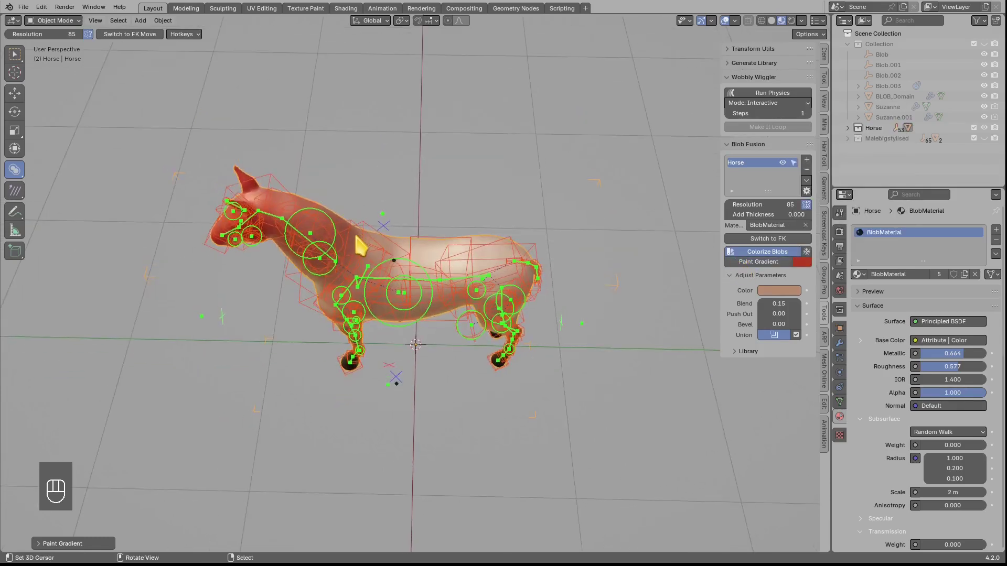
Change the end color of the gradient painted on the horse's head to turquoise
{"action": "left_click", "coordinate": [73, 544]}
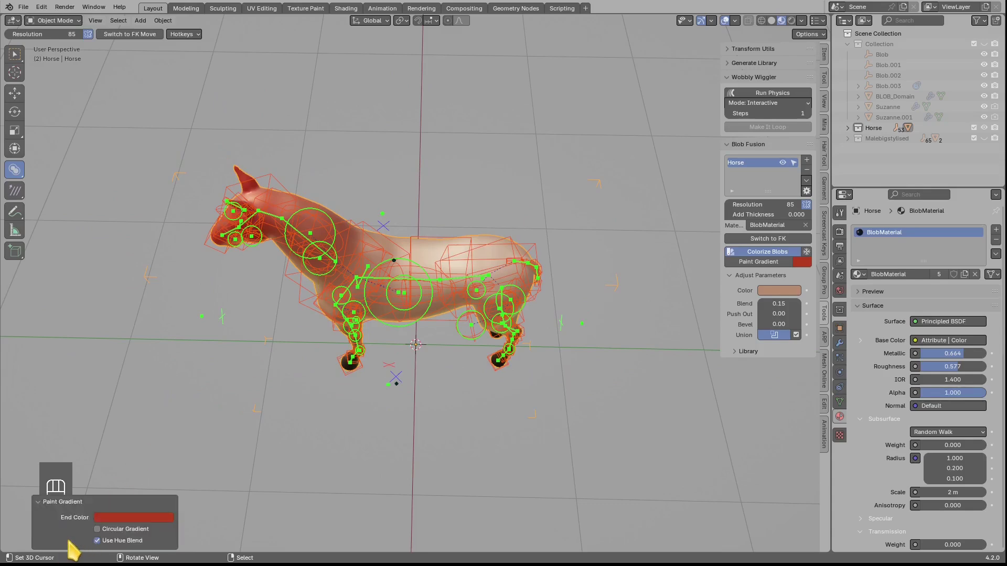
{"action": "left_click", "coordinate": [138, 518]}
{"action": "left_click_drag", "start_coordinate": [132, 429], "coordinate": [149, 368]}
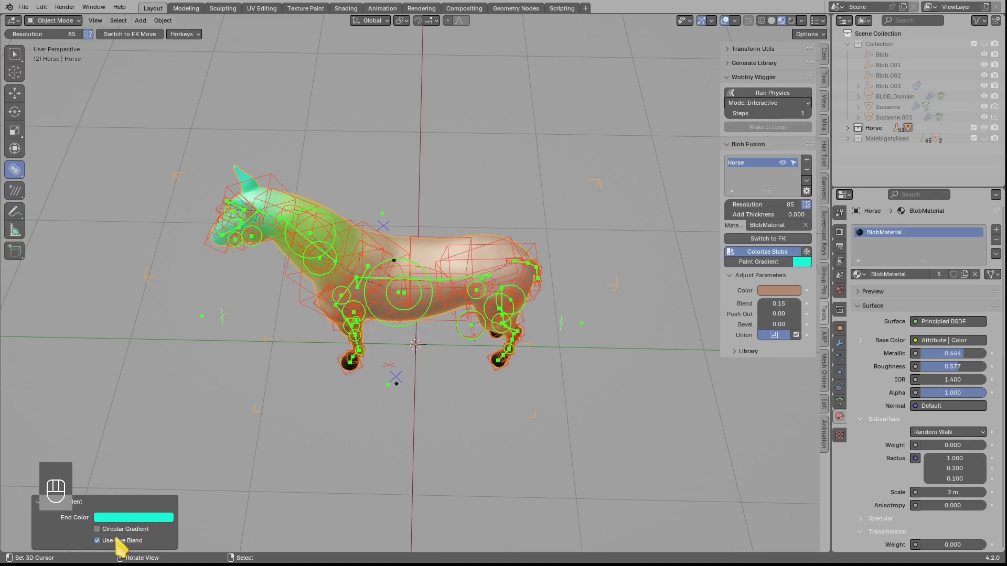
Toggle Use Hue Blend off and back on, and enable Circular Gradient for the painted gradient
{"action": "left_click", "coordinate": [97, 541]}
{"action": "left_click", "coordinate": [125, 543]}
{"action": "left_click", "coordinate": [124, 530]}
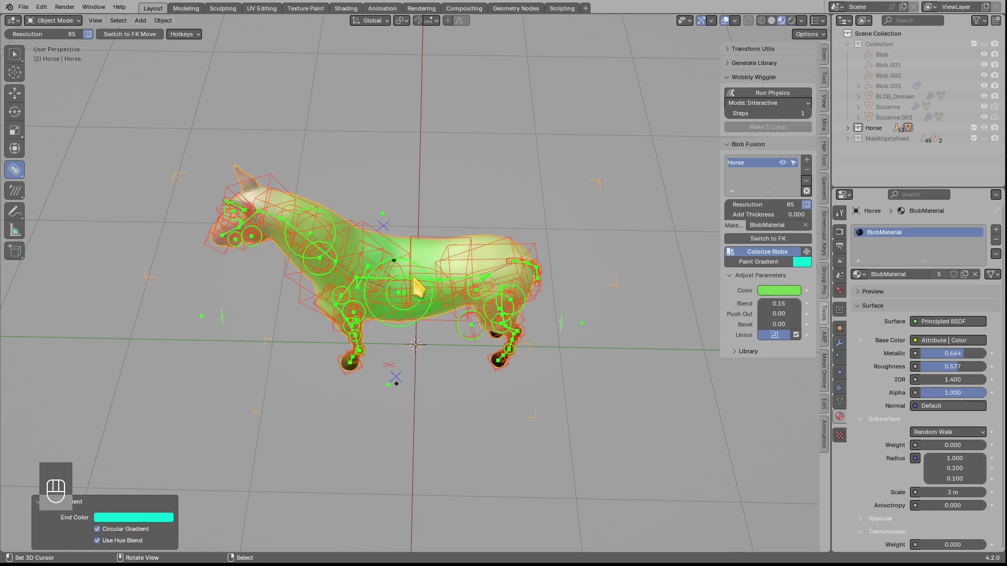
Annotate the circular gradient's center and reach across the horse's torso and neck, and erase the strokes
{"action": "middle_click_drag", "start_coordinate": [417, 288], "coordinate": [392, 238]}
{"action": "key", "text": "d"}
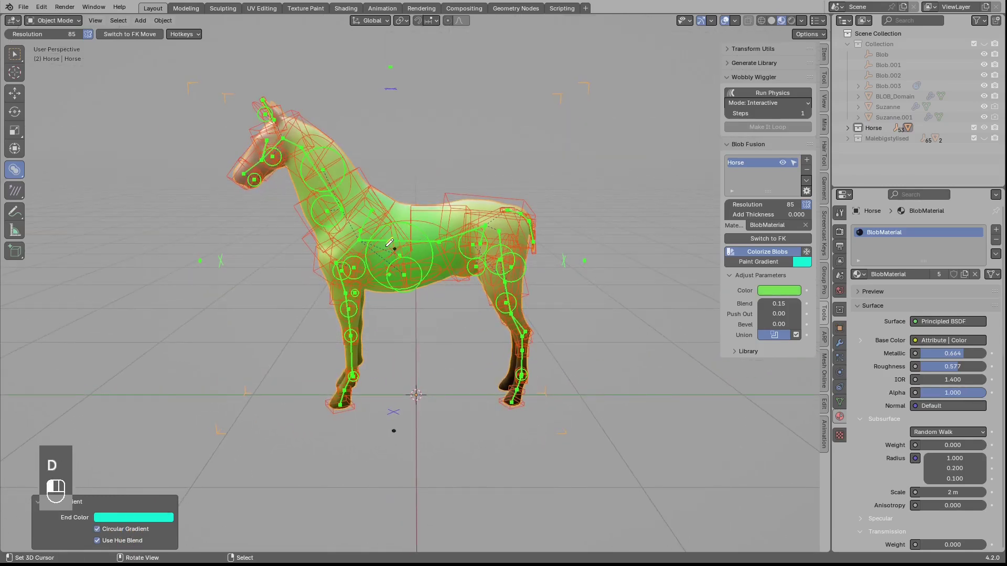
{"action": "mouse_move", "coordinate": [399, 236]}
{"action": "left_mouse_down"}
{"action": "mouse_move", "coordinate": [395, 256]}
{"action": "mouse_move", "coordinate": [388, 224]}
{"action": "mouse_move", "coordinate": [410, 239]}
{"action": "left_mouse_up"}
{"action": "key", "text": "d"}
{"action": "key", "text": "d"}
{"action": "key", "text": "d"}
{"action": "key", "text": "d"}
{"action": "key", "text": "d"}
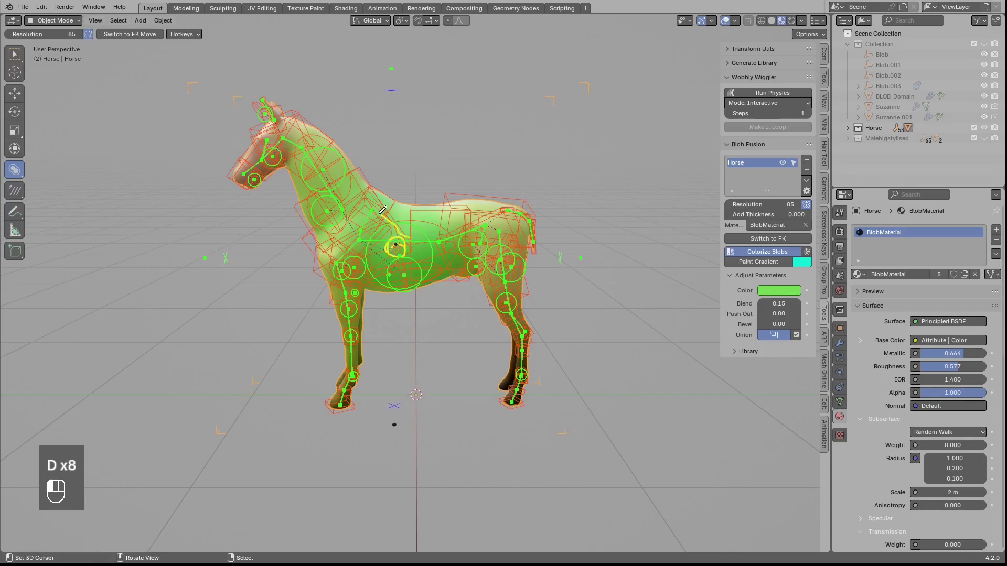
{"action": "left_click_drag", "start_coordinate": [323, 162], "coordinate": [322, 164]}
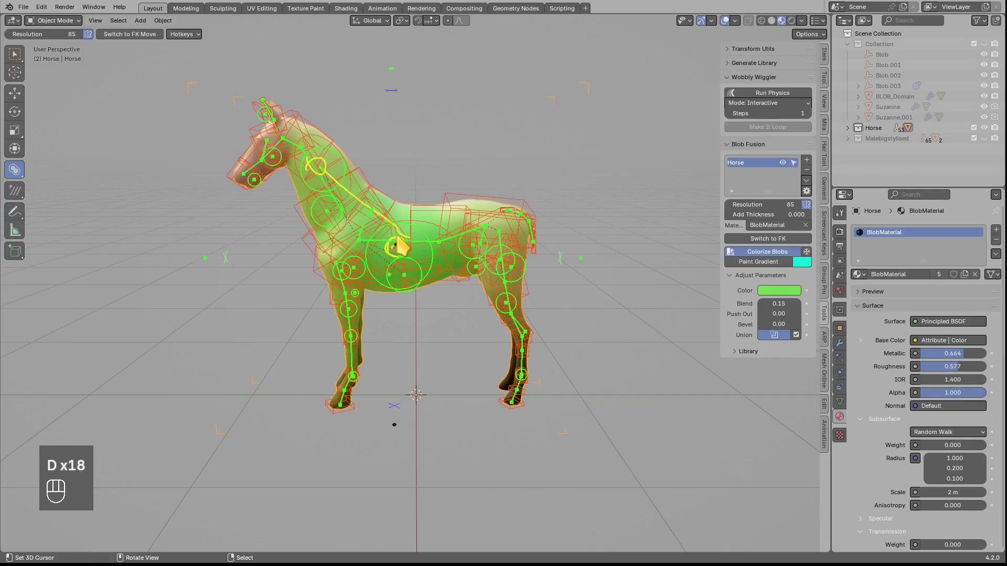
{"action": "left_click_drag", "start_coordinate": [405, 232], "coordinate": [418, 247]}
{"action": "mouse_move", "coordinate": [419, 255]}
{"action": "right_mouse_down"}
{"action": "mouse_move", "coordinate": [376, 270]}
{"action": "mouse_move", "coordinate": [313, 270]}
{"action": "mouse_move", "coordinate": [411, 187]}
{"action": "right_mouse_up"}
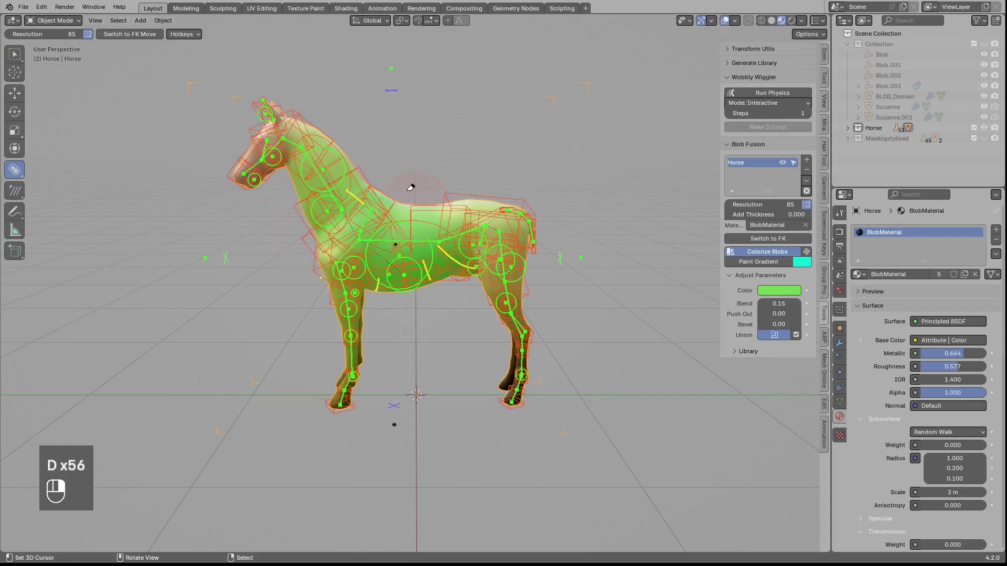
Clear the horse selection, and show only the Malebigstylised collection with its MaleBigStylised blob domain active
{"action": "key", "text": "alt+a"}
{"action": "middle_click_drag", "start_coordinate": [465, 270], "coordinate": [474, 292]}
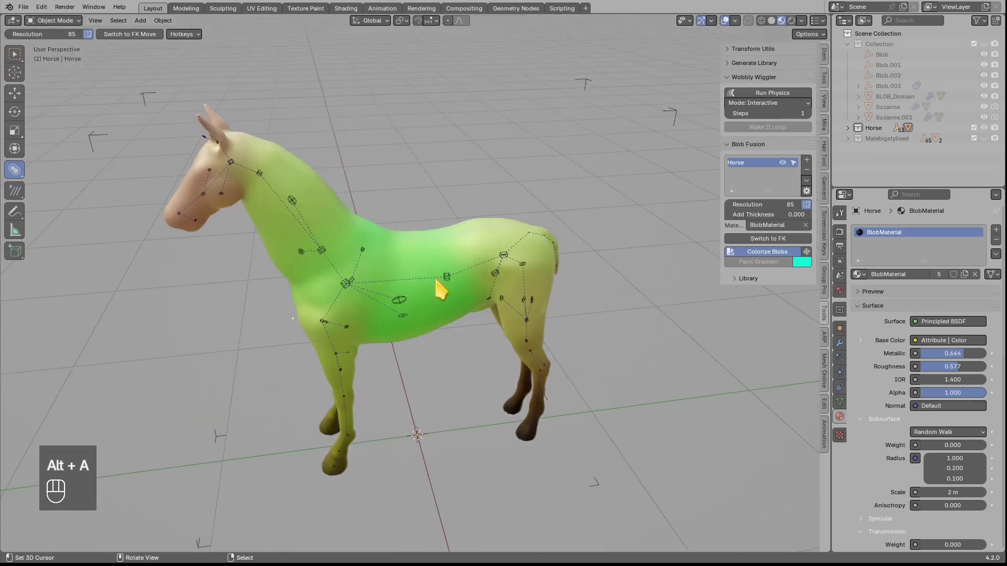
{"action": "key", "text": "3"}
{"action": "middle_click_drag", "start_coordinate": [395, 243], "coordinate": [459, 226]}
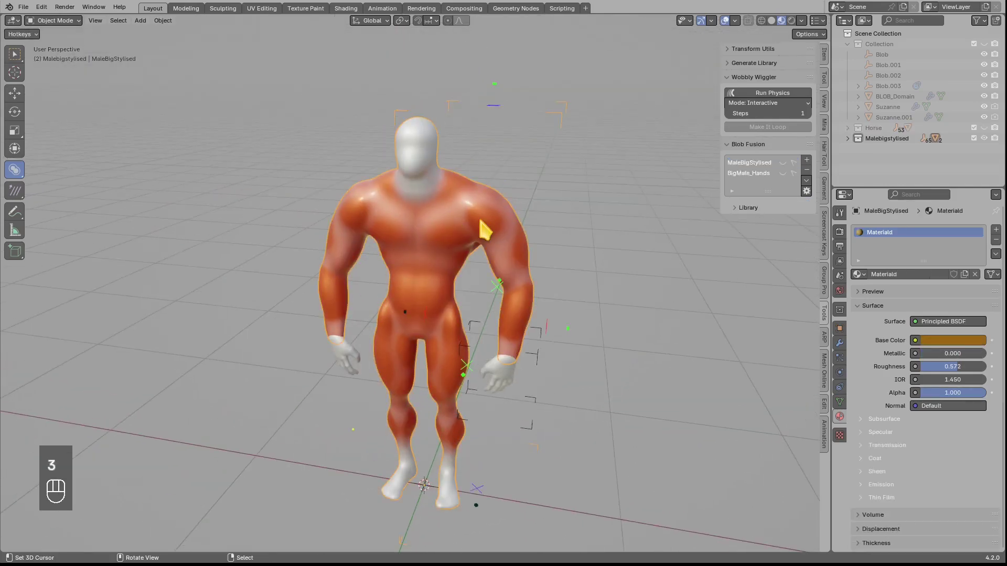
{"action": "left_click", "coordinate": [759, 163]}
{"action": "middle_click_drag", "start_coordinate": [571, 207], "coordinate": [533, 269]}
{"action": "right_click", "coordinate": [519, 281]}
{"action": "key", "text": "g"}
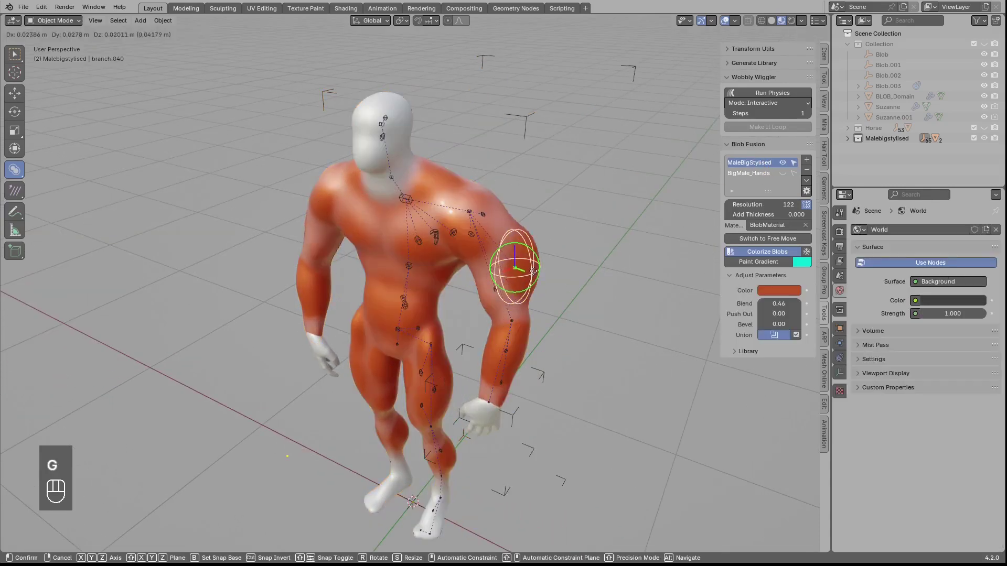
{"action": "right_click", "coordinate": [518, 253]}
{"action": "right_click", "coordinate": [471, 233]}
{"action": "key", "text": "c"}
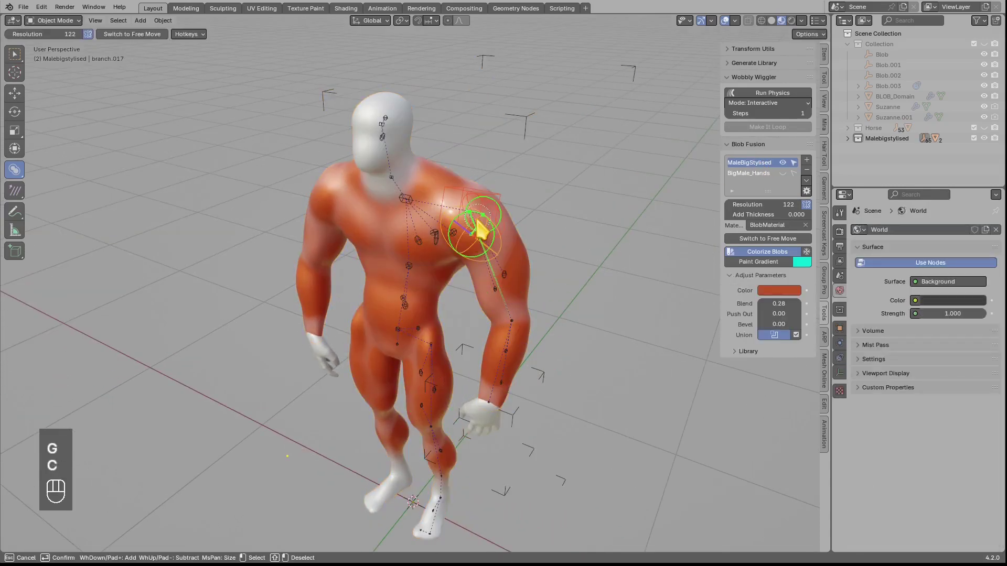
{"action": "mouse_move", "coordinate": [472, 231]}
{"action": "left_mouse_down"}
{"action": "mouse_move", "coordinate": [499, 277]}
{"action": "mouse_move", "coordinate": [501, 242]}
{"action": "left_mouse_up"}
{"action": "right_click", "coordinate": [501, 242]}
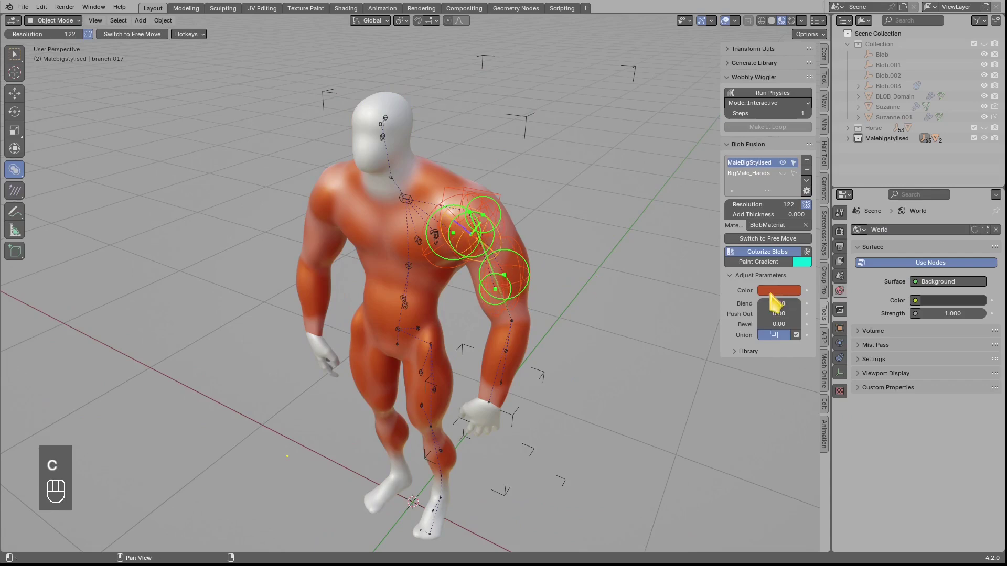
{"action": "key", "text": "alt+a"}
{"action": "middle_click_drag", "start_coordinate": [701, 290], "coordinate": [512, 243]}
Outline the pale blend area on the figure's upper arm with an annotation, and erase it
{"action": "key", "text": "d"}
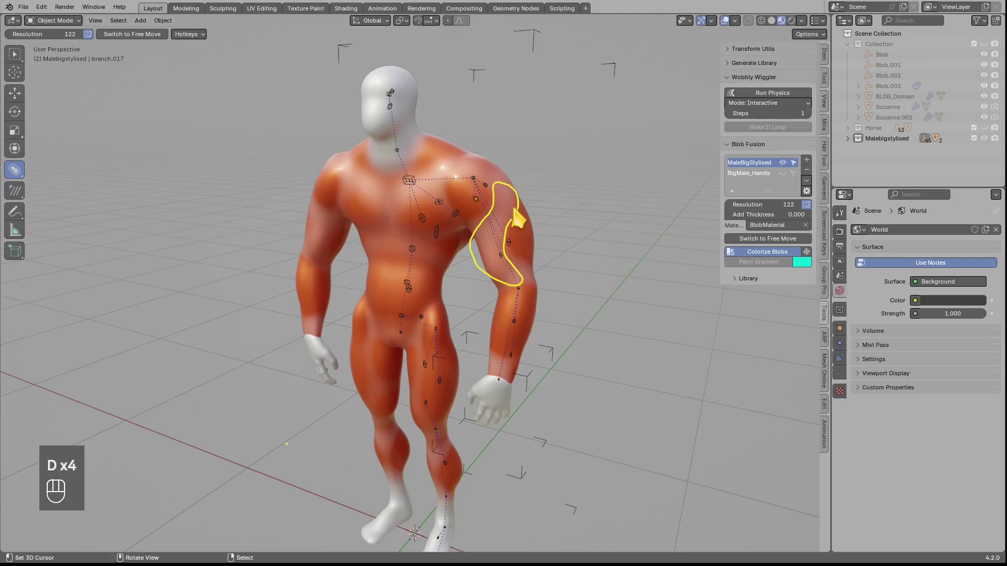
{"action": "right_click_drag", "start_coordinate": [513, 225], "coordinate": [505, 281]}
{"action": "mouse_move", "coordinate": [493, 237]}
{"action": "middle_mouse_down"}
{"action": "mouse_move", "coordinate": [490, 224]}
{"action": "mouse_move", "coordinate": [483, 240]}
{"action": "middle_mouse_up"}
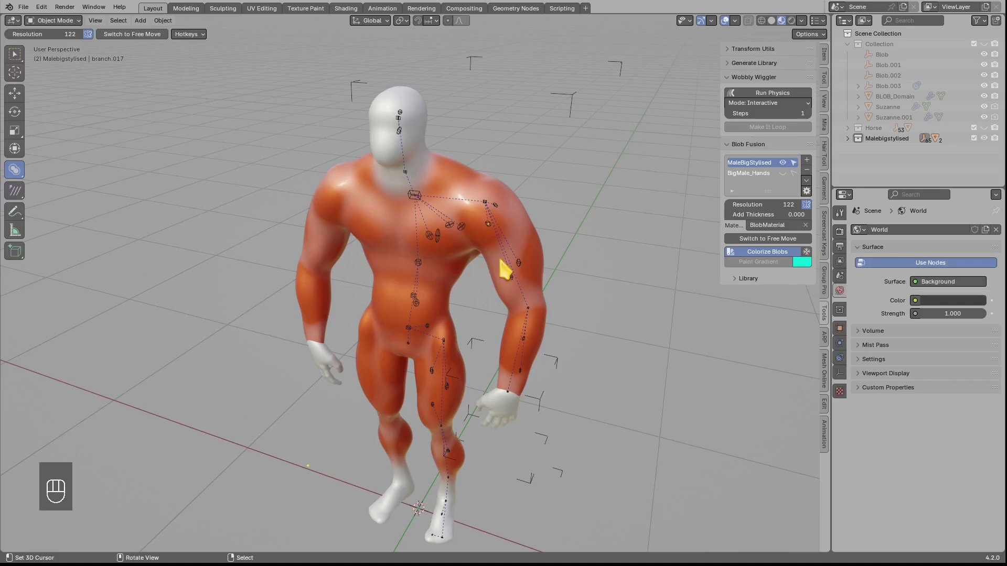
Set the MaleBigStylised domain's background color to yellow with hue 0.178, saturation 0.995 and value 0.883
{"action": "left_click", "coordinate": [806, 252]}
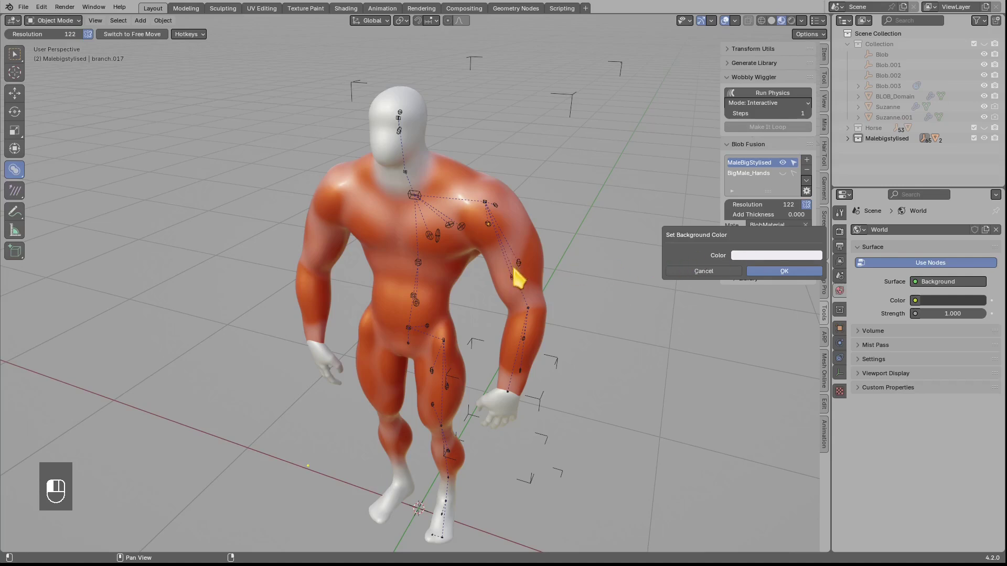
{"action": "left_click", "coordinate": [764, 256]}
{"action": "left_click", "coordinate": [745, 168]}
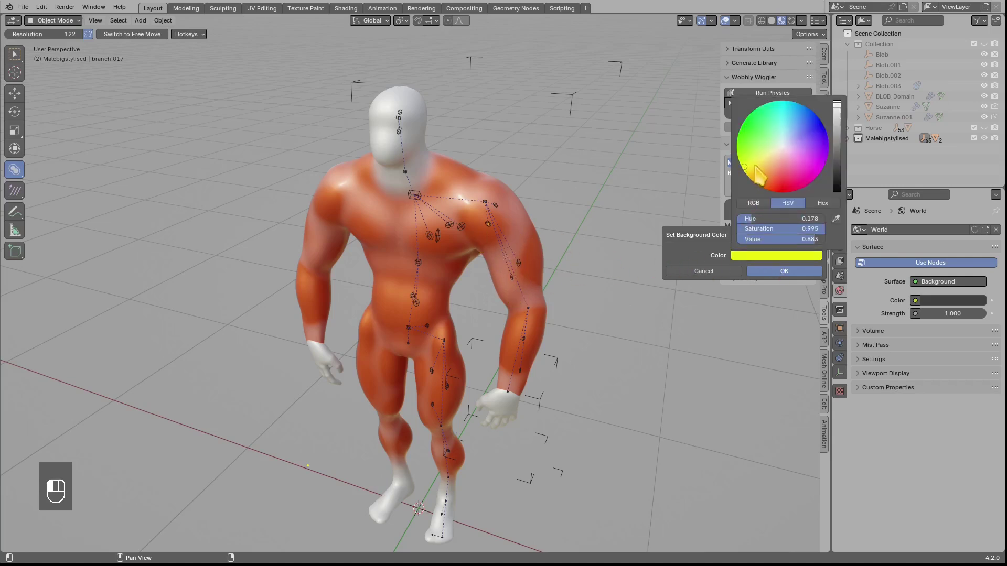
{"action": "left_click", "coordinate": [768, 272]}
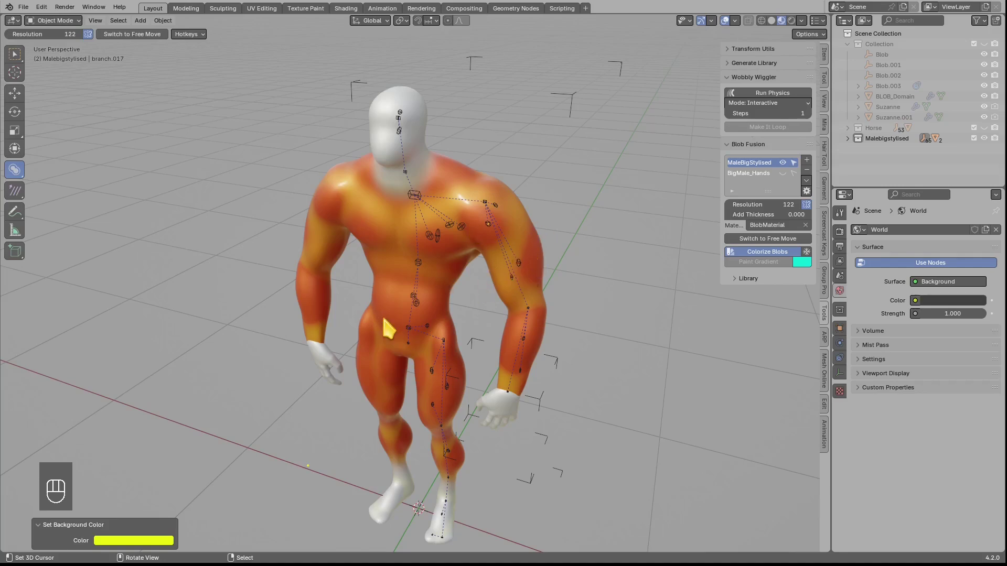
Select the upper arm blob, mark it with an annotation, and erase the strokes
{"action": "left_click", "coordinate": [517, 267]}
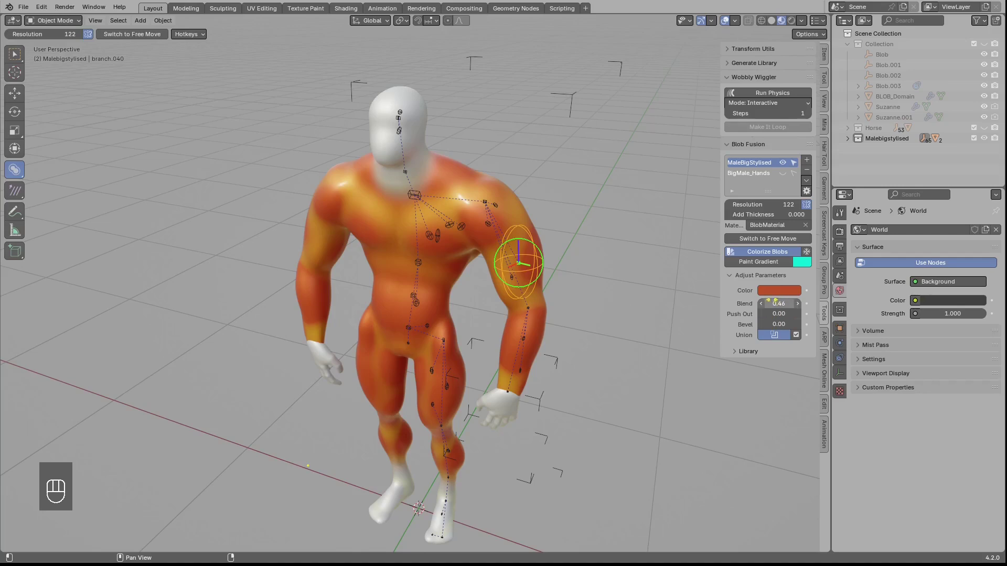
{"action": "key", "text": "d"}
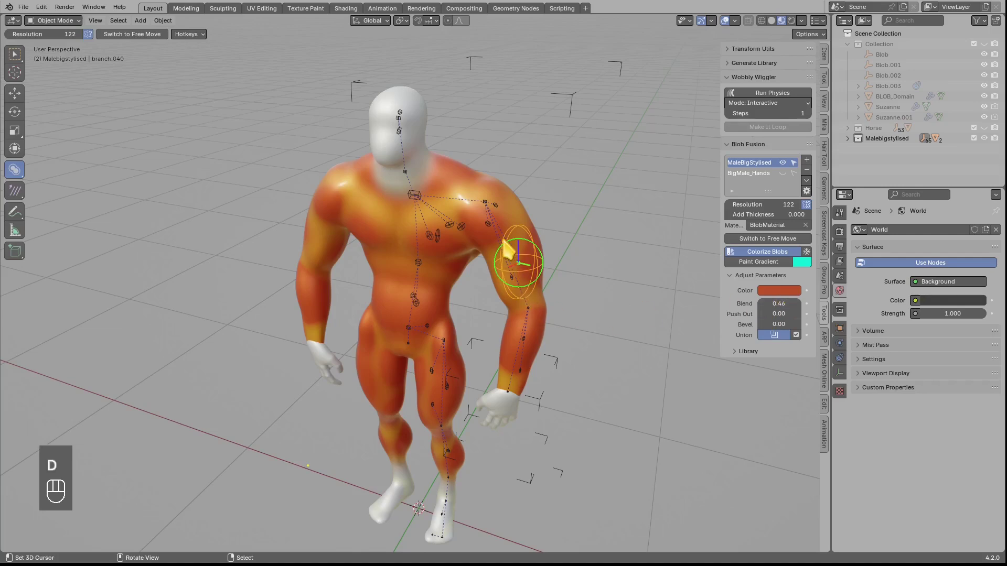
{"action": "left_click_drag", "start_coordinate": [517, 298], "coordinate": [521, 249]}
{"action": "mouse_move", "coordinate": [521, 248]}
{"action": "right_mouse_down"}
{"action": "mouse_move", "coordinate": [527, 283]}
{"action": "mouse_move", "coordinate": [532, 275]}
{"action": "right_mouse_up"}
Set the MaleBigStylised domain's background color to orange and readjust it to near-black
{"action": "left_click", "coordinate": [807, 251]}
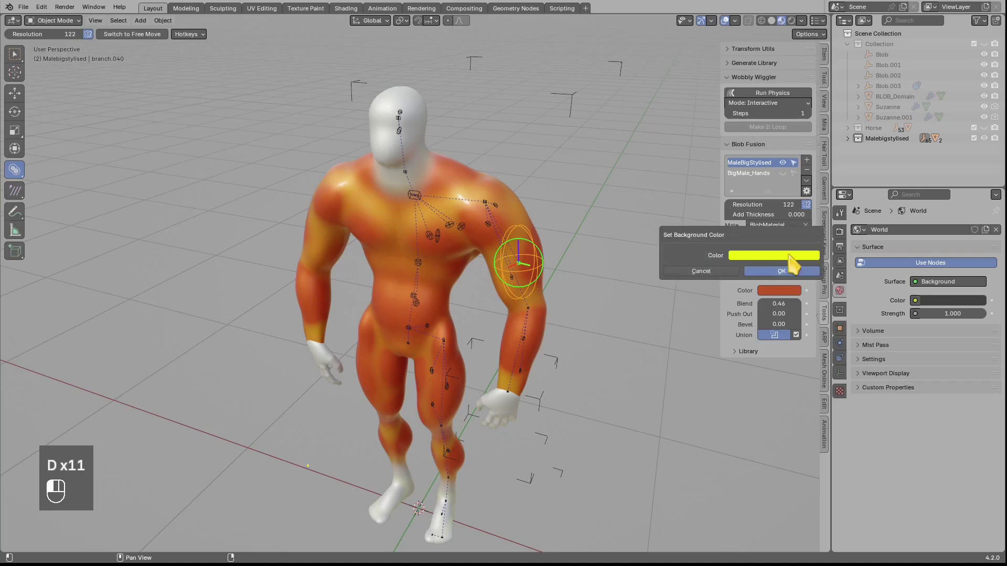
{"action": "left_click", "coordinate": [757, 256]}
{"action": "left_click", "coordinate": [769, 184]}
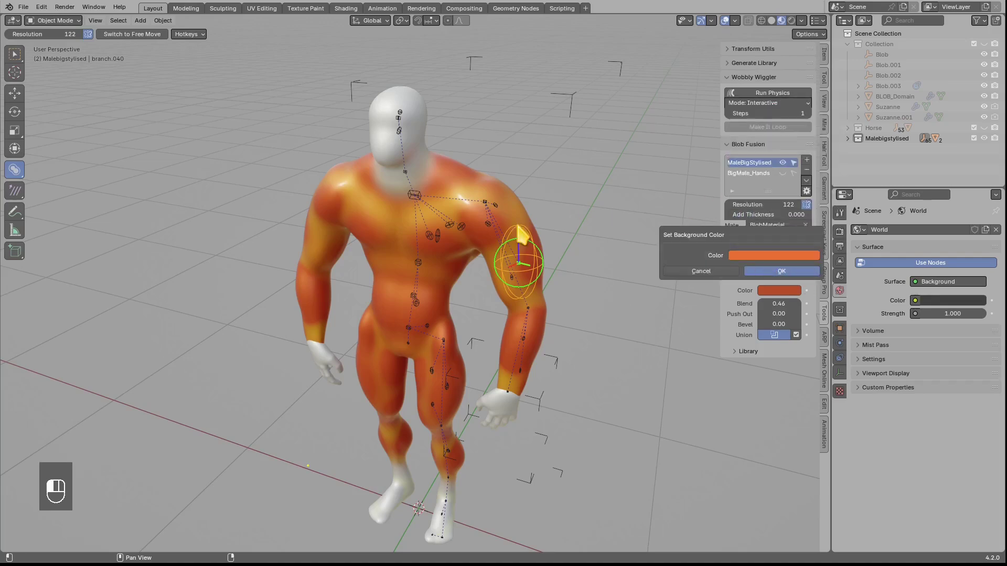
{"action": "left_click", "coordinate": [773, 272]}
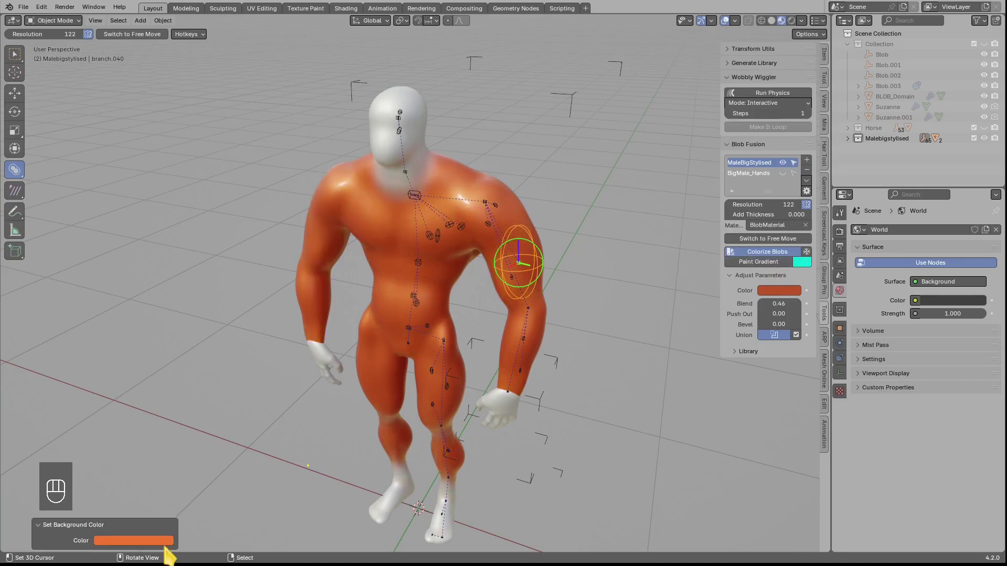
{"action": "left_click", "coordinate": [156, 541]}
{"action": "left_click", "coordinate": [132, 473]}
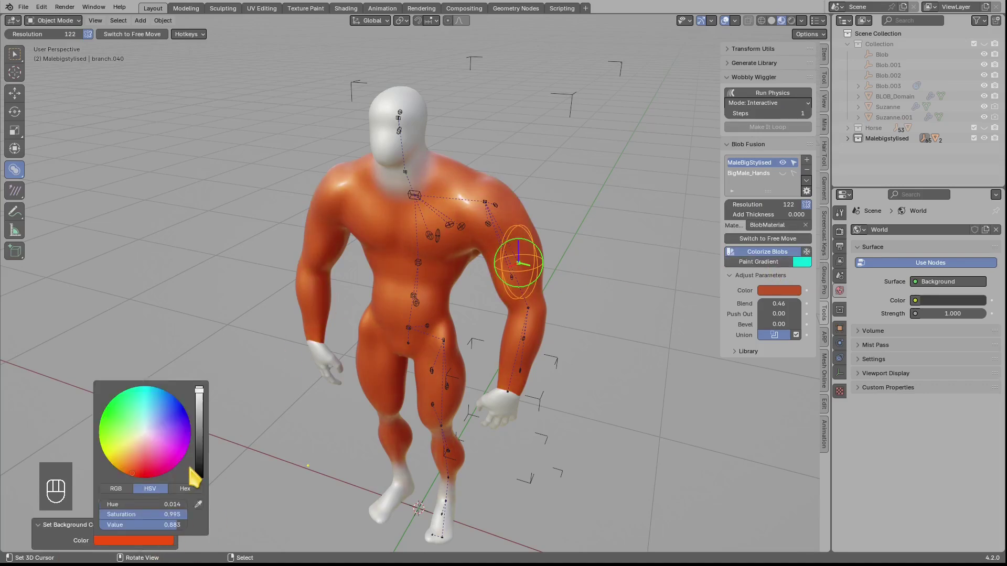
{"action": "left_click_drag", "start_coordinate": [201, 478], "coordinate": [199, 479]}
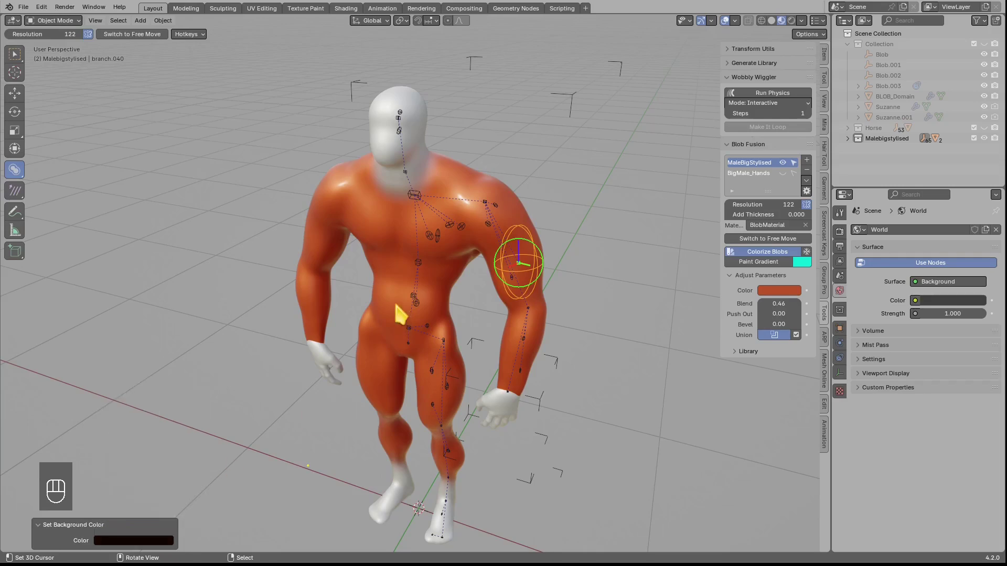
{"action": "middle_click_drag", "start_coordinate": [400, 315], "coordinate": [423, 184]}
{"action": "middle_click_drag", "start_coordinate": [434, 270], "coordinate": [457, 226]}
{"action": "key", "text": "alt+a"}
{"action": "left_click", "coordinate": [468, 239]}
{"action": "key", "text": "alt+a"}
{"action": "scroll", "coordinate": [499, 220], "scroll_direction": "down", "scroll_amount": 1}
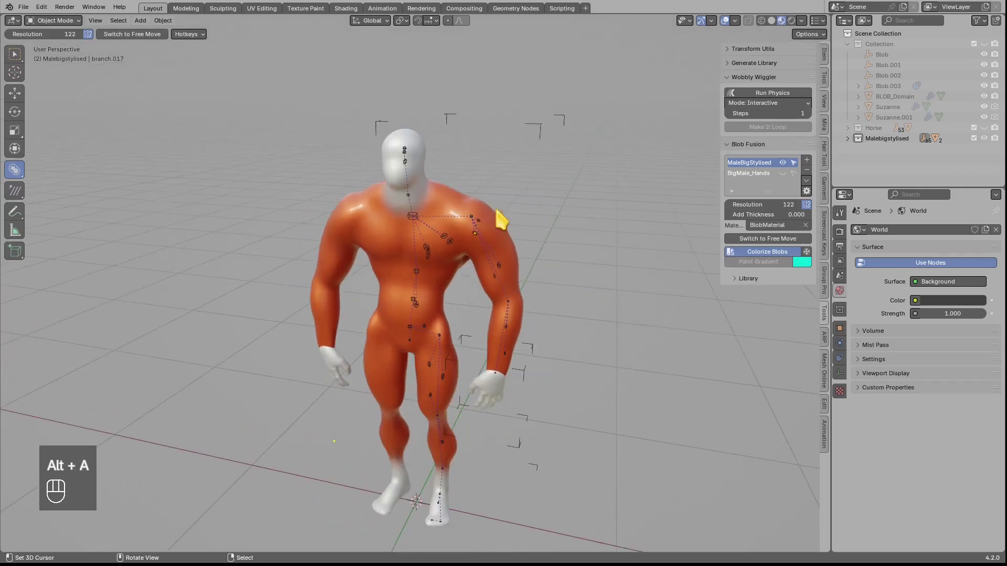
{"action": "key", "text": "c"}
{"action": "left_click", "coordinate": [476, 231]}
{"action": "mouse_move", "coordinate": [477, 232]}
{"action": "left_mouse_down"}
{"action": "mouse_move", "coordinate": [506, 307]}
{"action": "mouse_move", "coordinate": [488, 313]}
{"action": "left_mouse_up"}
{"action": "right_click", "coordinate": [472, 247]}
{"action": "key", "text": "alt+a"}
Select the upper arm blob and extend the selection to similarly colored blobs using Select By Color
{"action": "left_click", "coordinate": [475, 237]}
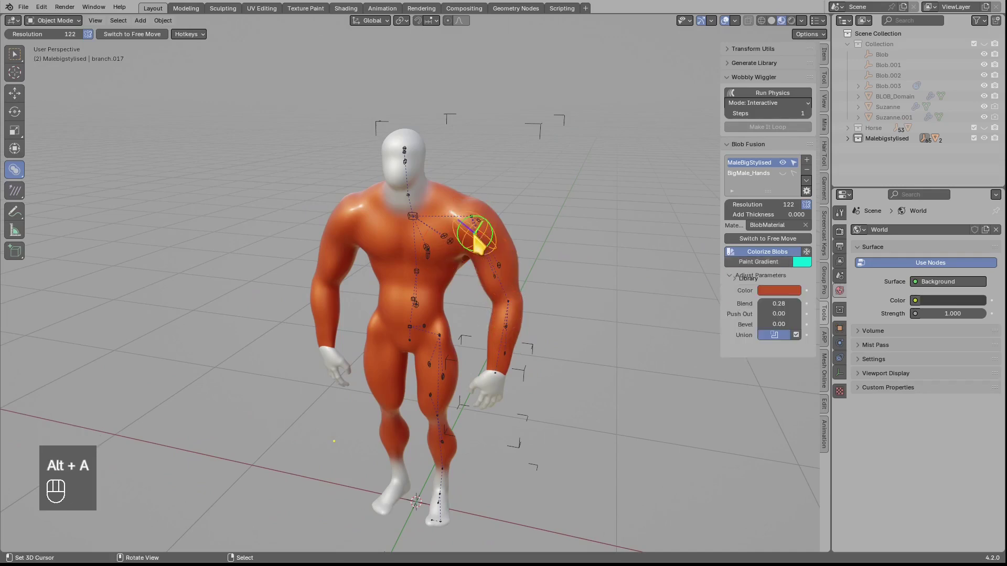
{"action": "key", "text": "g"}
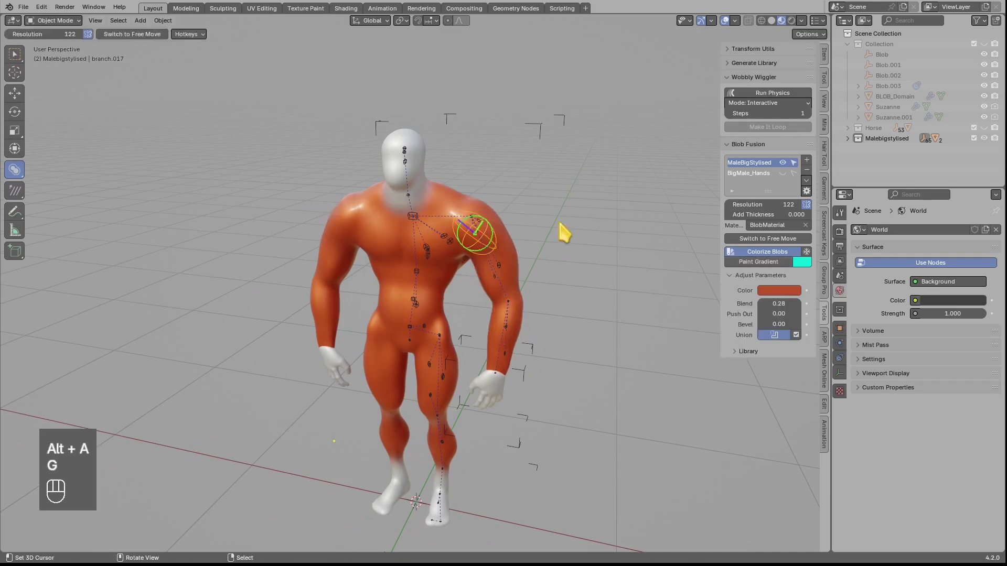
{"action": "key", "text": "shift+g"}
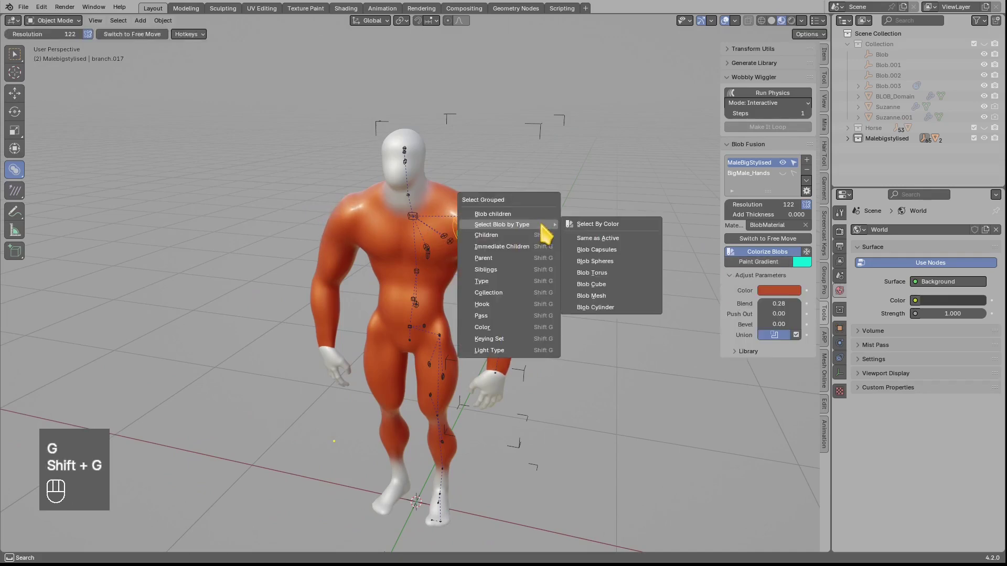
{"action": "left_click", "coordinate": [600, 226]}
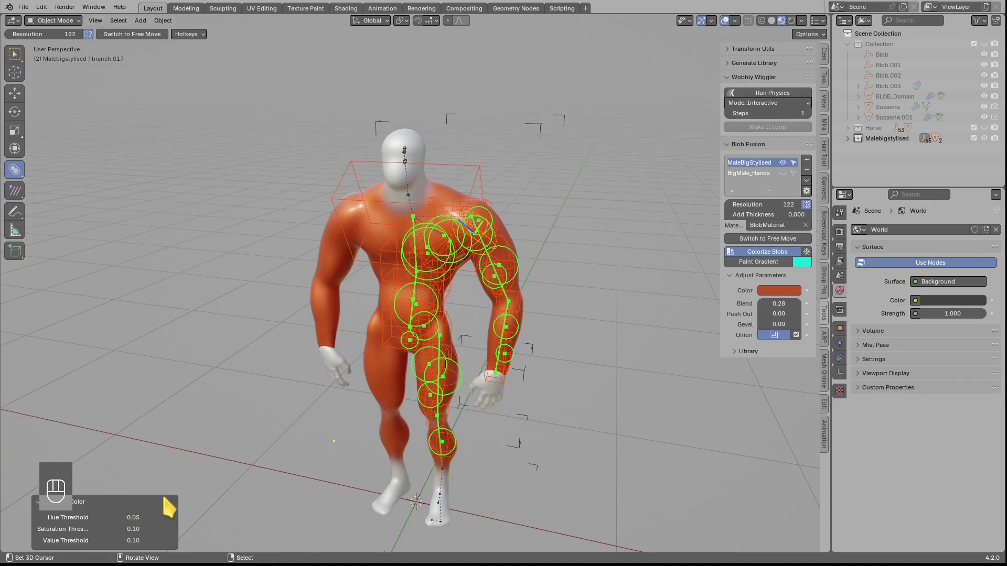
Recolor the selected body blobs near-black and deselect everything
{"action": "left_click", "coordinate": [785, 290]}
{"action": "left_click", "coordinate": [804, 194]}
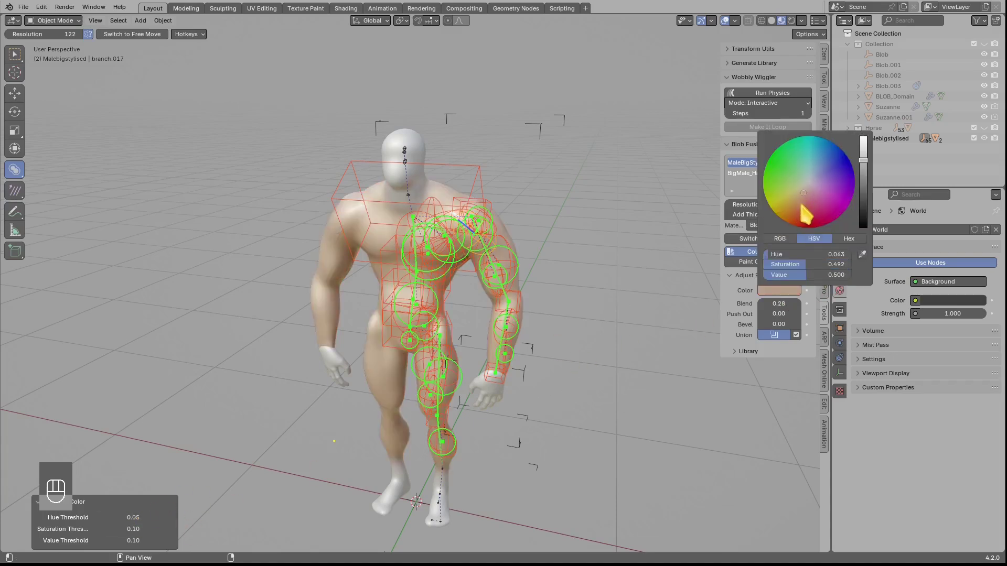
{"action": "left_click", "coordinate": [801, 204]}
{"action": "left_click", "coordinate": [863, 223]}
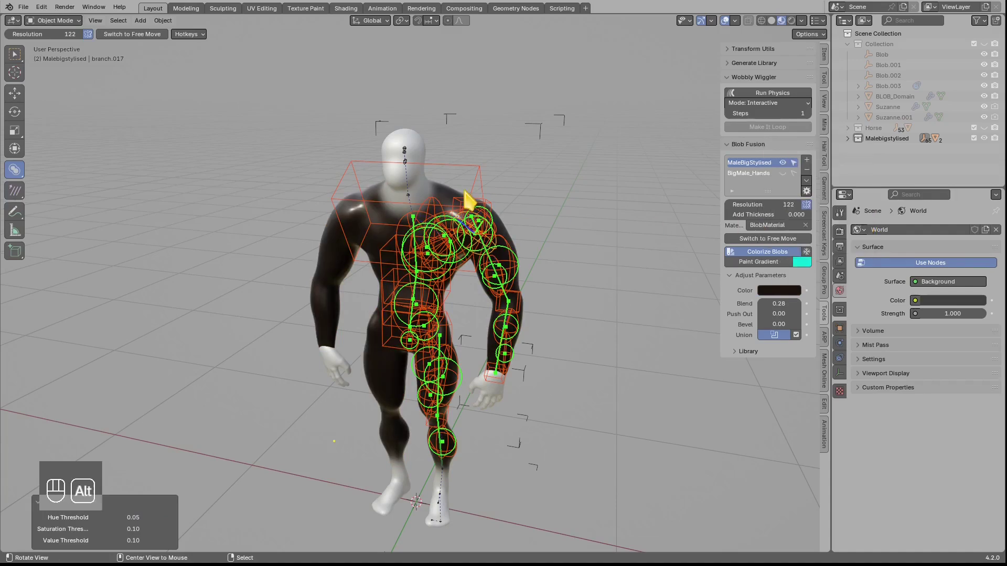
{"action": "key", "text": "alt+a"}
Circle-select the figure's head and neck blobs, recolor them red-orange, and deselect everything
{"action": "key", "text": "c"}
{"action": "left_click", "coordinate": [408, 154]}
{"action": "right_click", "coordinate": [404, 148]}
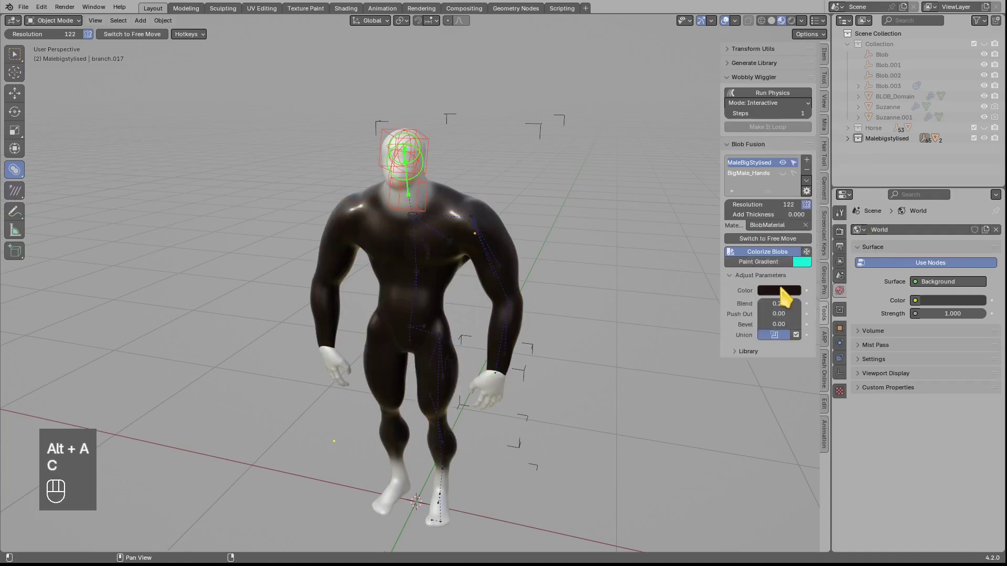
{"action": "left_click", "coordinate": [785, 291]}
{"action": "left_click", "coordinate": [862, 167]}
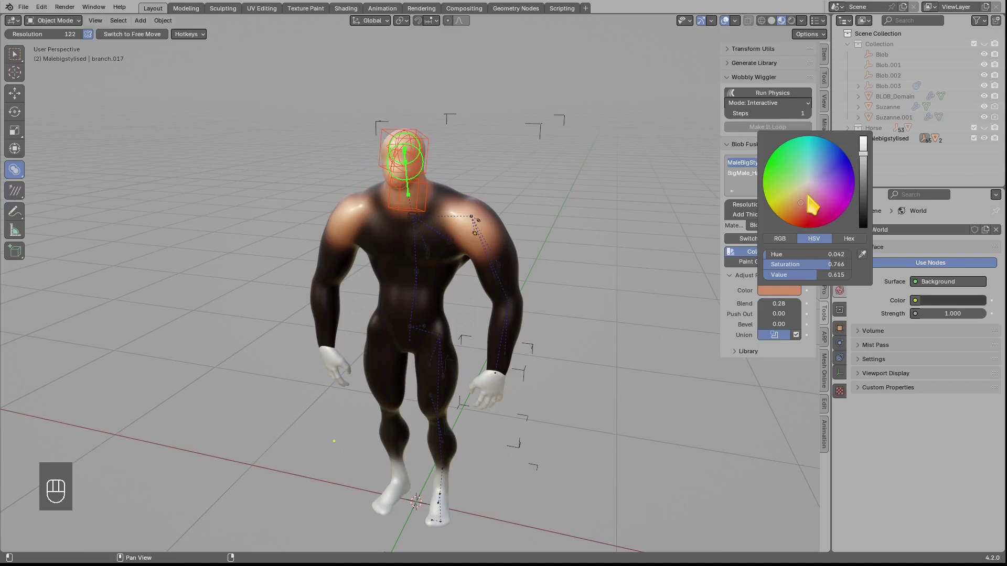
{"action": "left_click", "coordinate": [806, 221]}
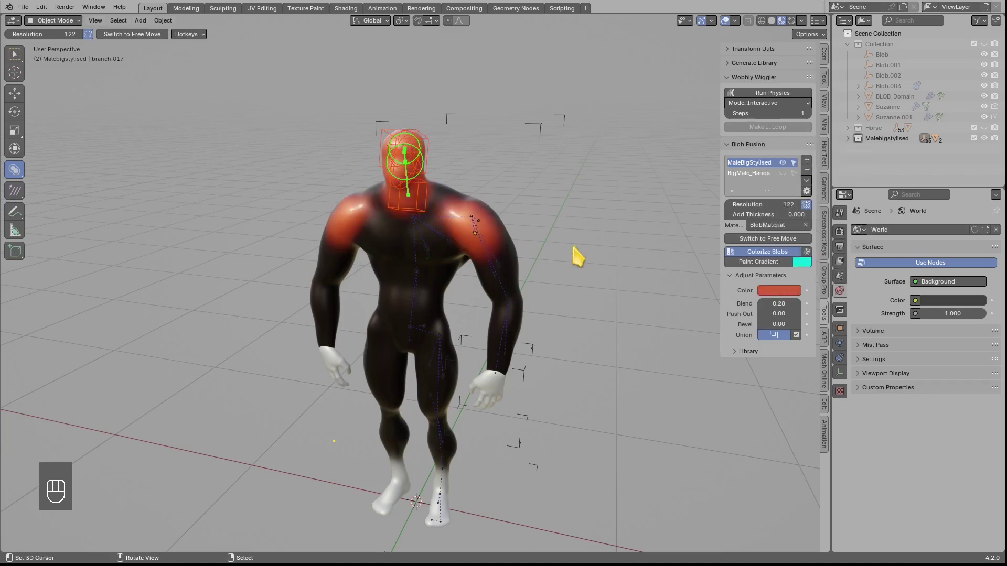
{"action": "key", "text": "alt+a"}
Choose the Spider from the blob library and append it to the scene
{"action": "middle_click_drag", "start_coordinate": [519, 262], "coordinate": [485, 283]}
{"action": "left_click", "coordinate": [747, 279]}
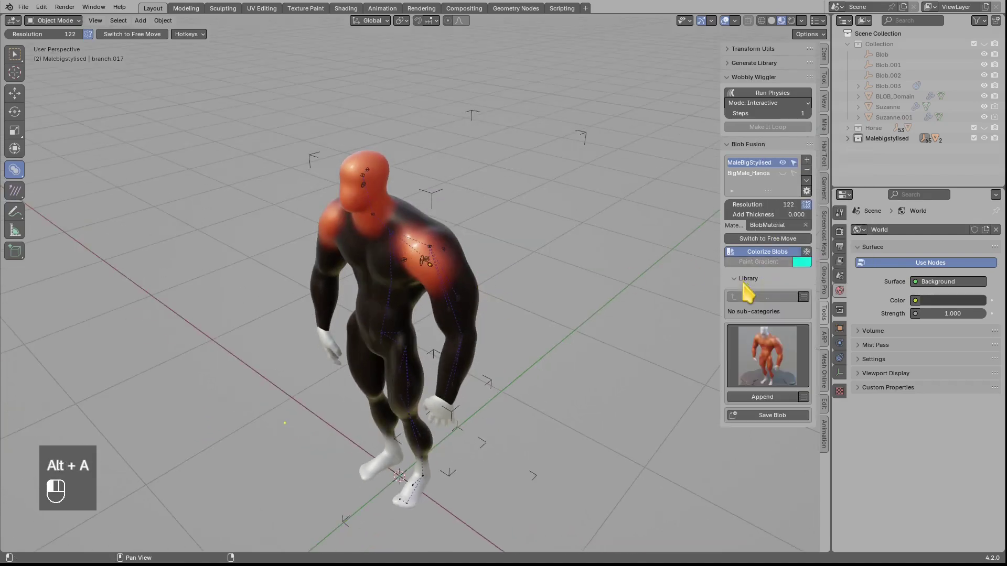
{"action": "left_click", "coordinate": [766, 354]}
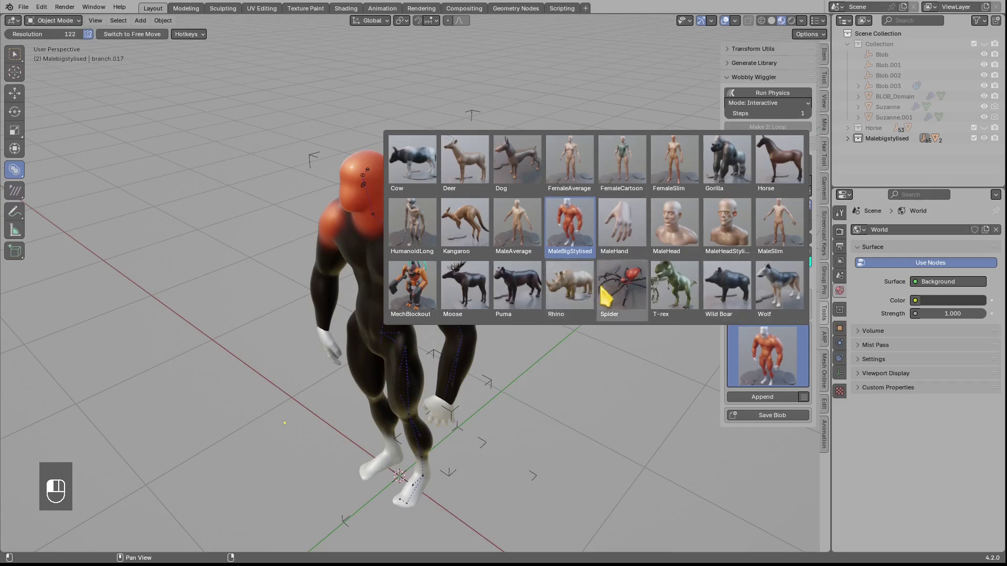
{"action": "left_click", "coordinate": [625, 296]}
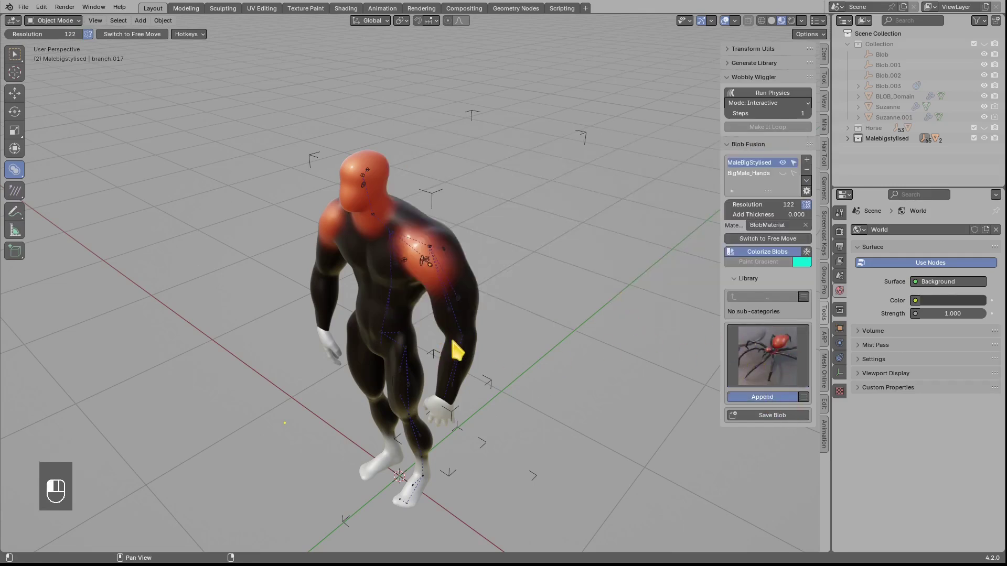
{"action": "middle_click_drag", "start_coordinate": [456, 324], "coordinate": [489, 279], "text": "shift"}
{"action": "key", "text": "3"}
{"action": "scroll", "coordinate": [482, 382], "scroll_direction": "up", "scroll_amount": 3}
{"action": "key", "text": "r"}
{"action": "key", "text": "4"}
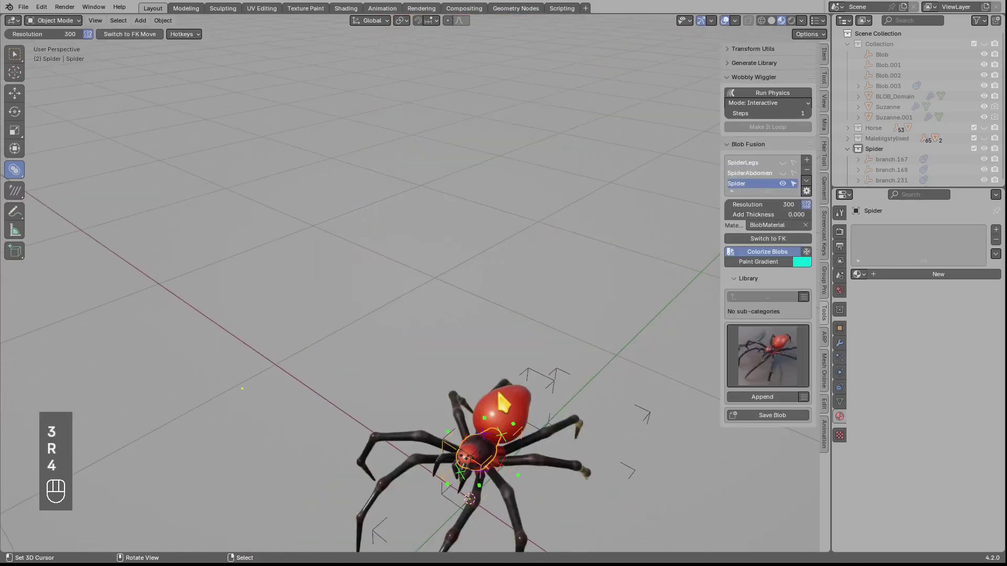
Make SpiderAbdomen the active domain, recolor its abdomen blob near-white, and deselect everything
{"action": "middle_click_drag", "start_coordinate": [498, 399], "coordinate": [472, 395]}
{"action": "scroll", "coordinate": [472, 396], "scroll_direction": "up", "scroll_amount": 3}
{"action": "right_click", "coordinate": [506, 315]}
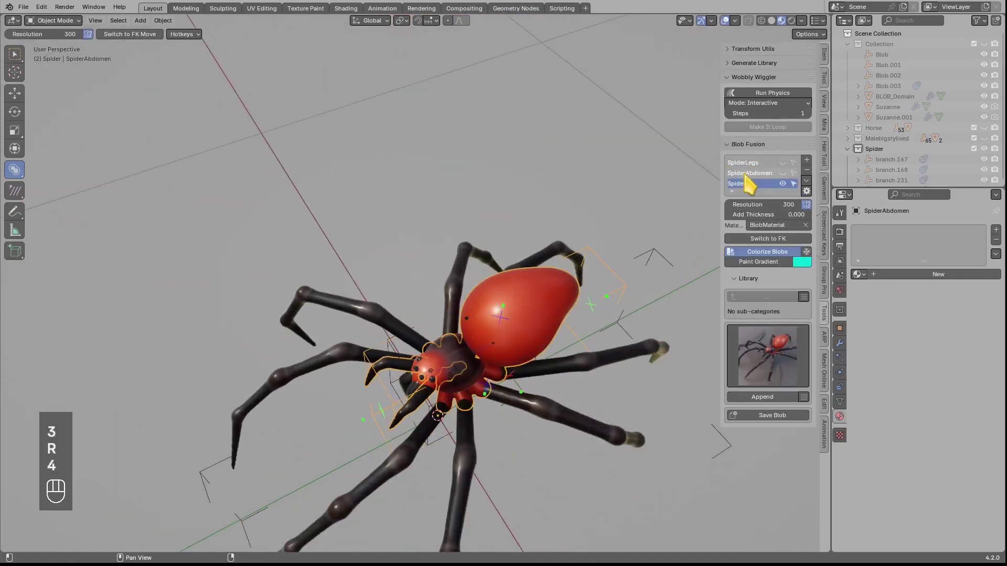
{"action": "left_click", "coordinate": [750, 173]}
{"action": "left_click", "coordinate": [522, 319]}
{"action": "middle_click_drag", "start_coordinate": [522, 321], "coordinate": [494, 296]}
{"action": "left_click", "coordinate": [771, 292]}
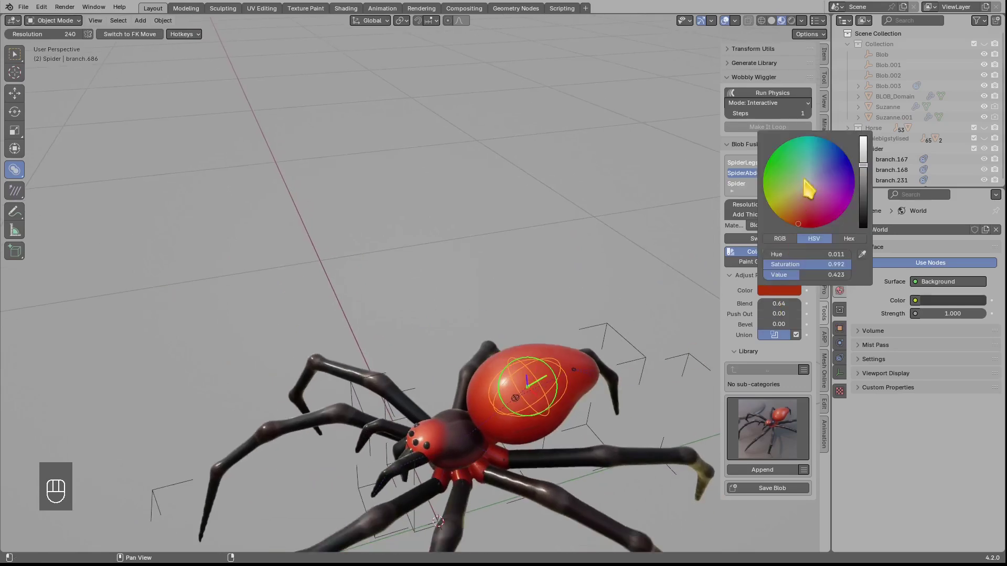
{"action": "mouse_move", "coordinate": [805, 181]}
{"action": "left_mouse_down"}
{"action": "mouse_move", "coordinate": [810, 168]}
{"action": "mouse_move", "coordinate": [812, 192]}
{"action": "mouse_move", "coordinate": [805, 163]}
{"action": "mouse_move", "coordinate": [810, 186]}
{"action": "left_mouse_up"}
{"action": "key", "text": "alt+a"}
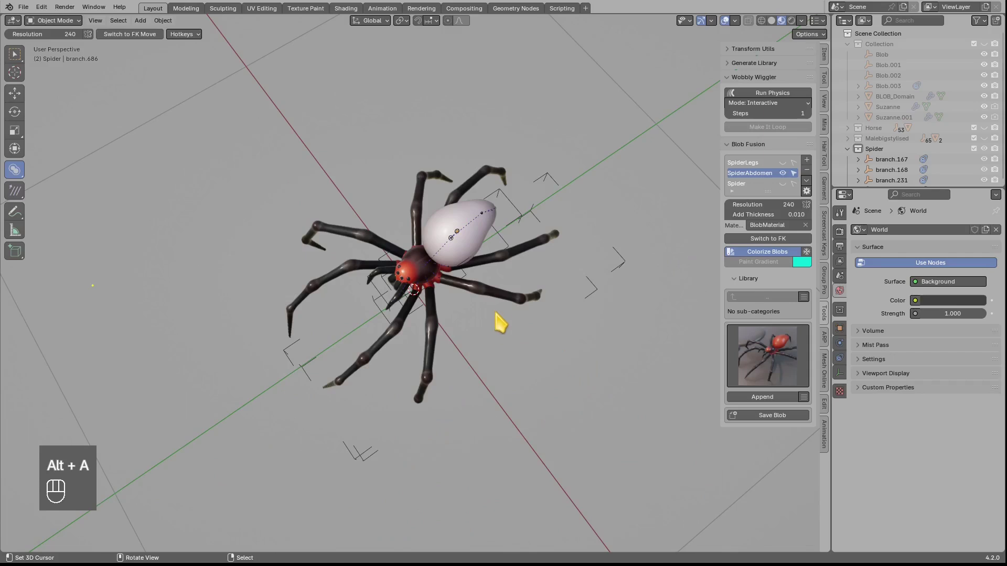
Choose MechBlockout from the blob library and append it to the scene
{"action": "middle_click_drag", "start_coordinate": [493, 312], "coordinate": [524, 330]}
{"action": "left_click", "coordinate": [769, 361]}
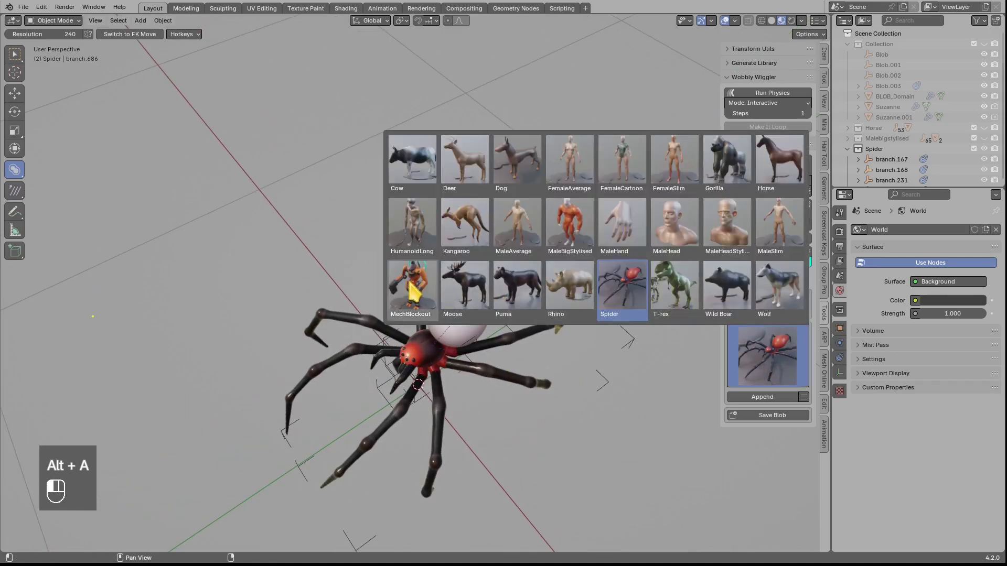
{"action": "left_click", "coordinate": [412, 287]}
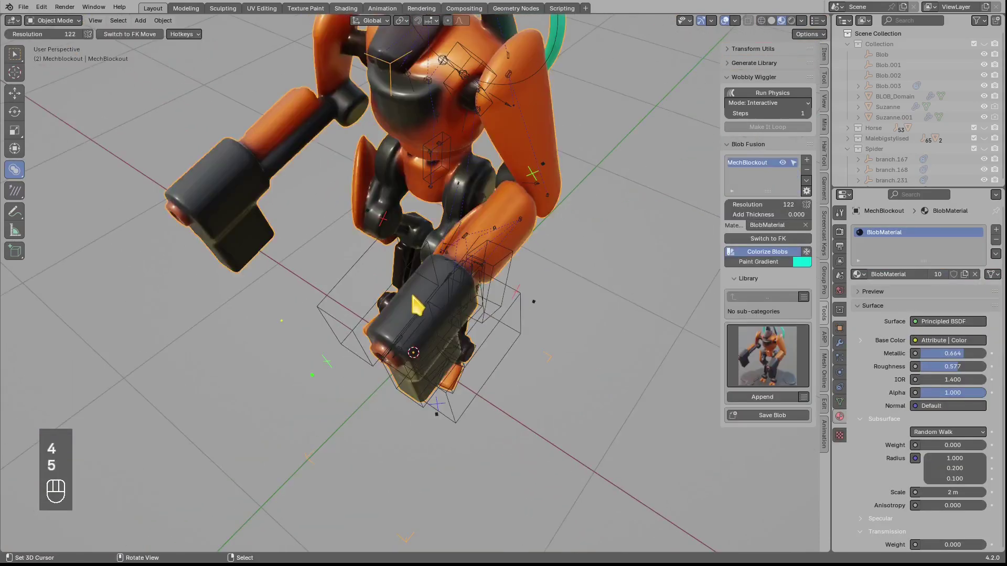
{"action": "middle_click_drag", "start_coordinate": [417, 305], "coordinate": [352, 163]}
{"action": "scroll", "coordinate": [439, 303], "scroll_direction": "up", "scroll_amount": 2}
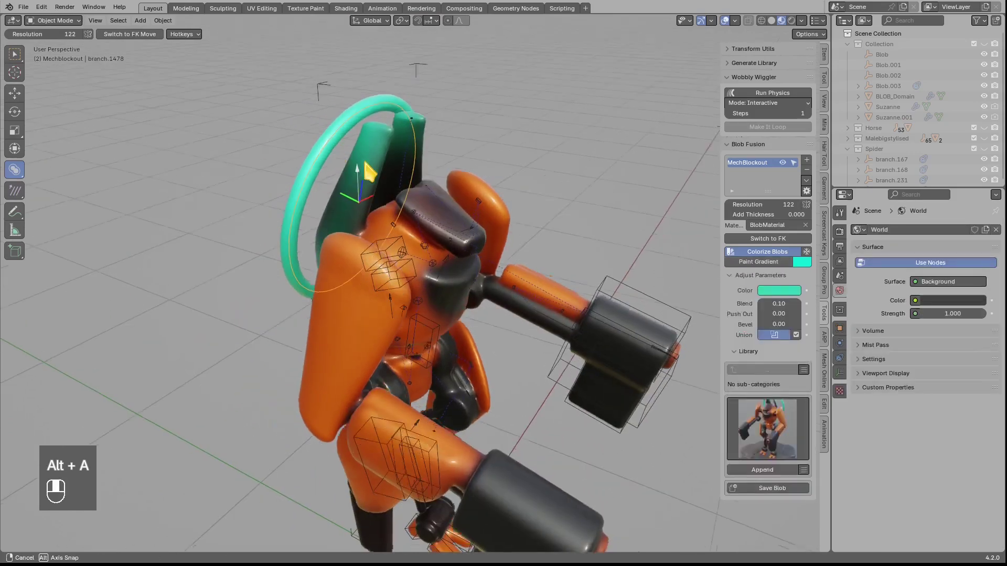
Try moving the mech's teal ring blob in front of its torso, and return it to its original place
{"action": "key", "text": "g"}
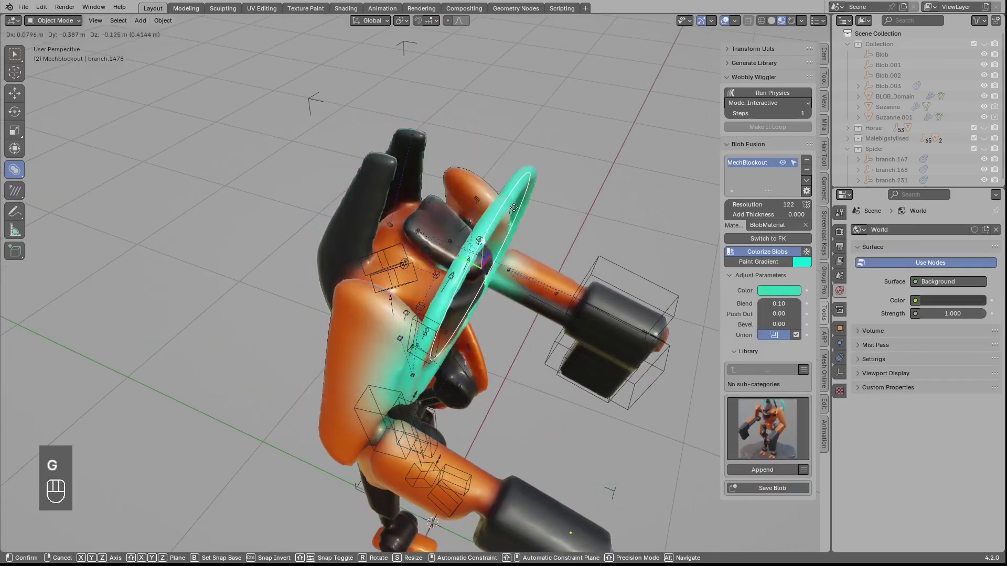
{"action": "left_click", "coordinate": [346, 276]}
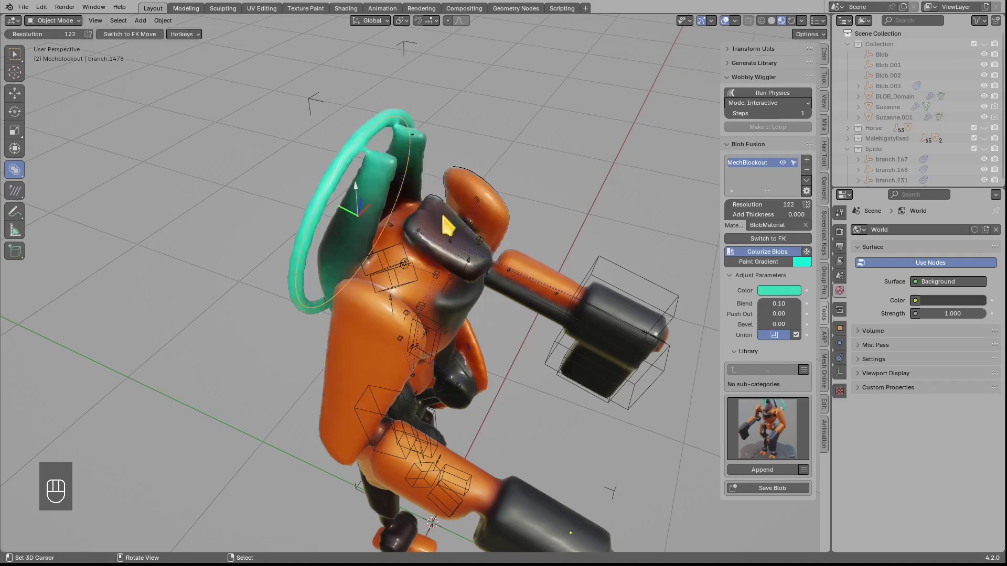
{"action": "mouse_move", "coordinate": [387, 240]}
{"action": "middle_mouse_down"}
{"action": "mouse_move", "coordinate": [368, 204]}
{"action": "mouse_move", "coordinate": [375, 157]}
{"action": "middle_mouse_up"}
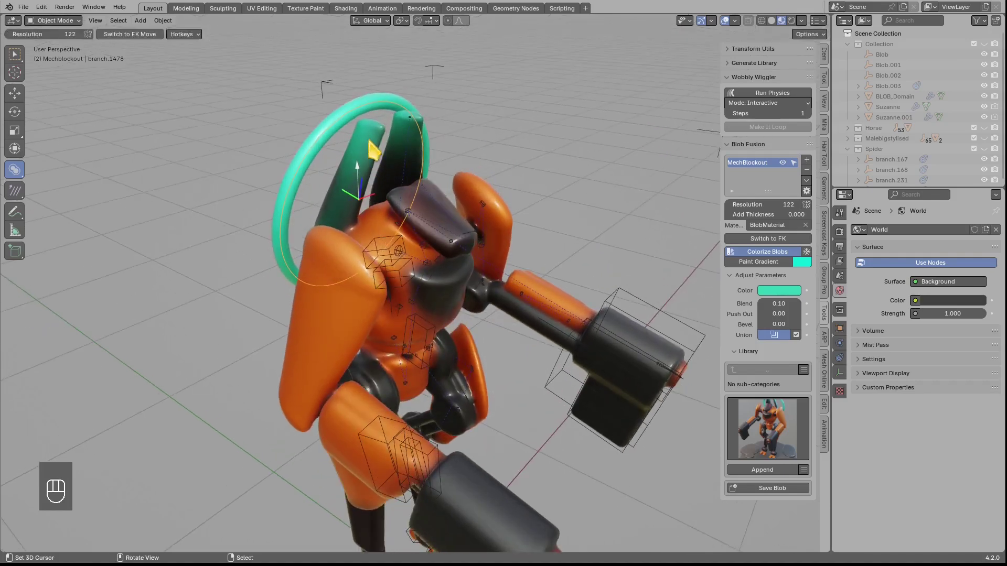
Mark the mech's teal-tipped horn and torso with annotation strokes, and erase them
{"action": "key", "text": "d"}
{"action": "left_click_drag", "start_coordinate": [375, 122], "coordinate": [379, 124]}
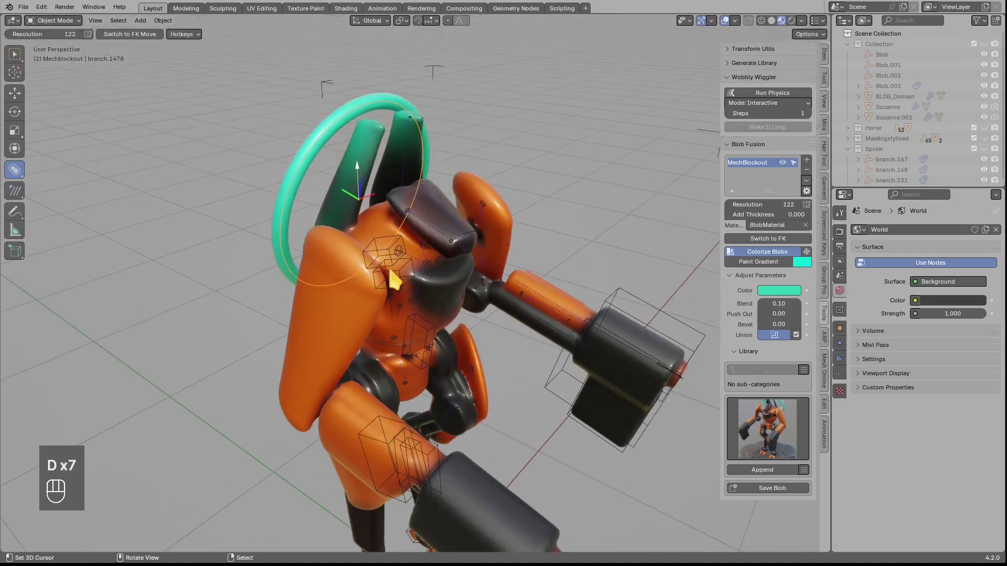
{"action": "left_click_drag", "start_coordinate": [400, 307], "coordinate": [422, 303]}
{"action": "right_click_drag", "start_coordinate": [422, 306], "coordinate": [399, 291]}
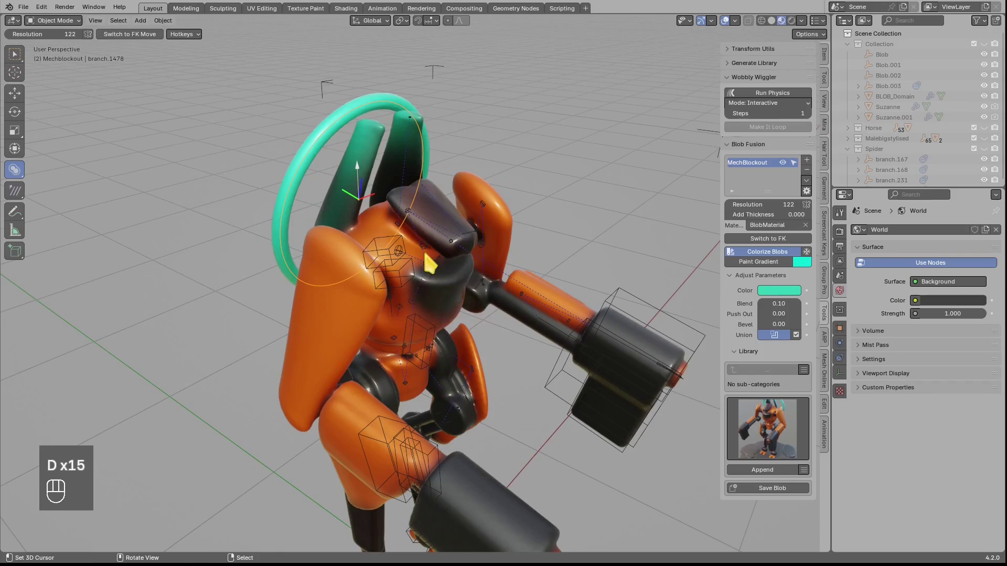
{"action": "middle_click_drag", "start_coordinate": [426, 255], "coordinate": [420, 285]}
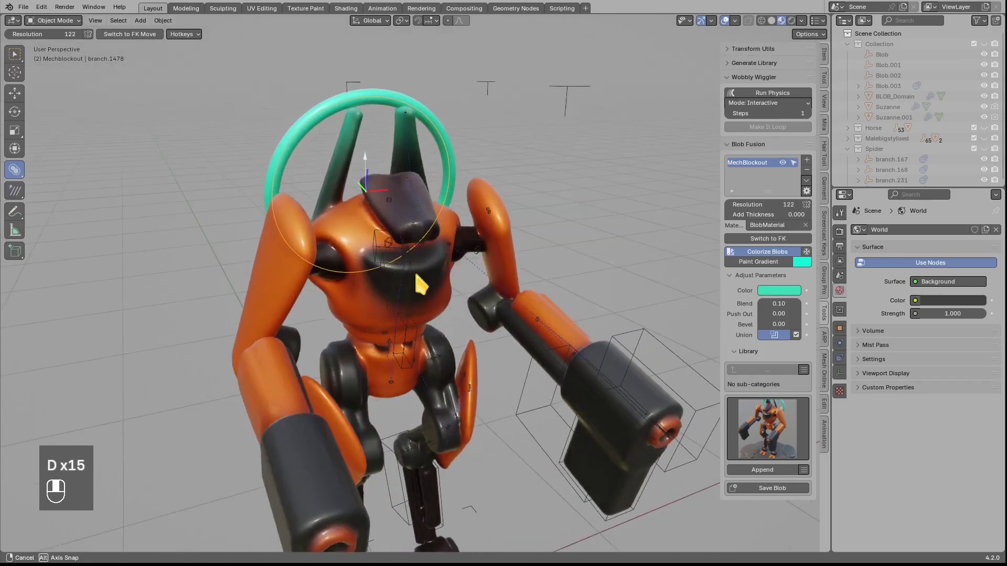
Select the mech's orange shoulder armor blob and all similarly colored blobs using Select By Color
{"action": "middle_click_drag", "start_coordinate": [477, 241], "coordinate": [417, 274]}
{"action": "left_click", "coordinate": [497, 234]}
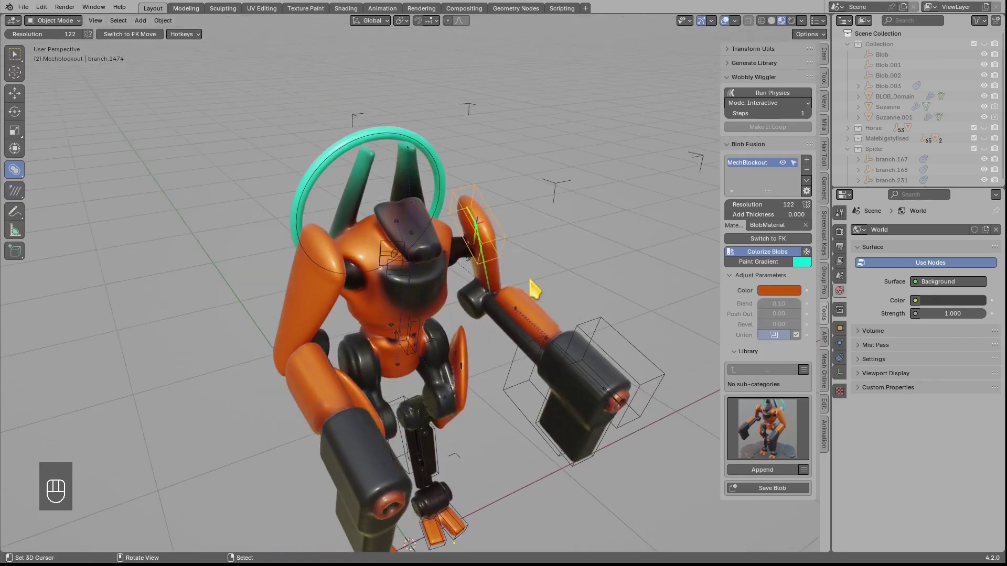
{"action": "key", "text": "shift+g"}
{"action": "mouse_move", "coordinate": [588, 238]}
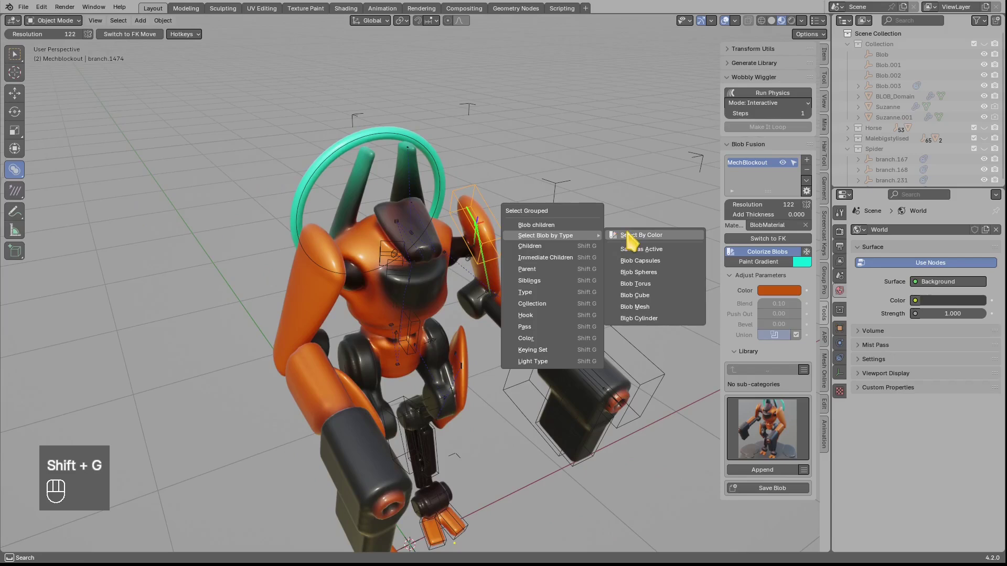
{"action": "left_click", "coordinate": [634, 237]}
Recolor the selected orange mech blobs pale yellow and deselect everything
{"action": "left_click", "coordinate": [775, 292]}
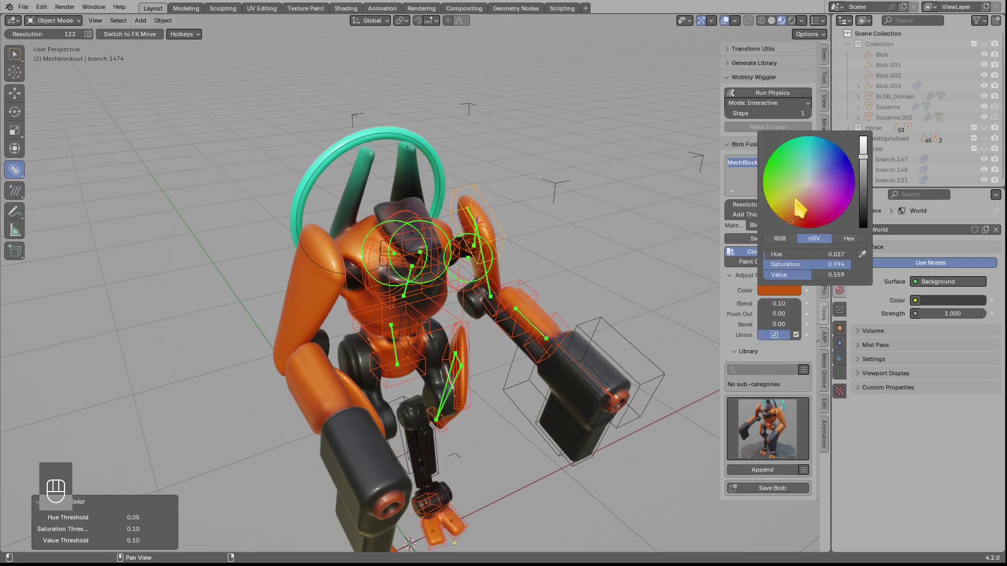
{"action": "left_click", "coordinate": [795, 196]}
{"action": "key", "text": "alt+a"}
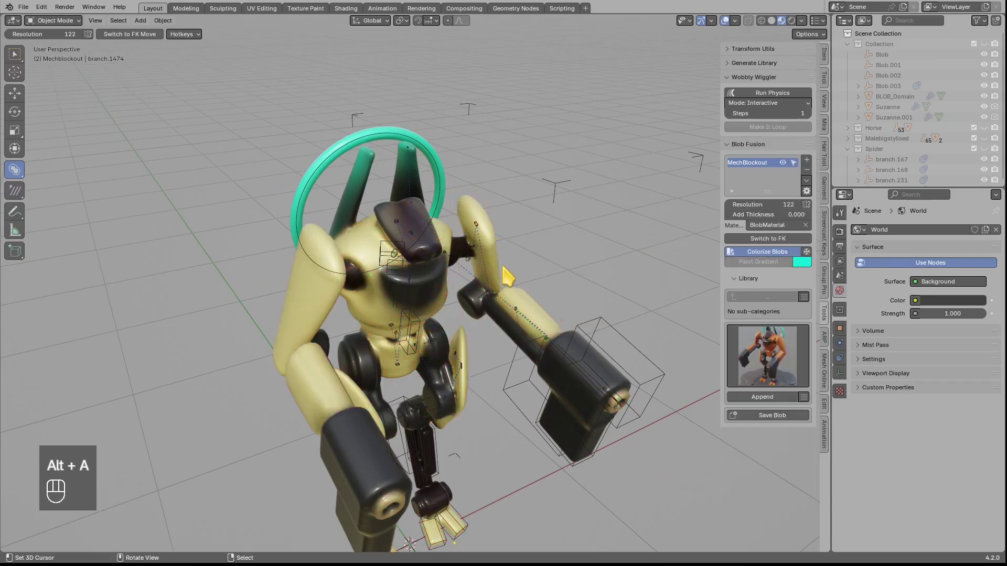
{"action": "middle_click_drag", "start_coordinate": [501, 275], "coordinate": [405, 247]}
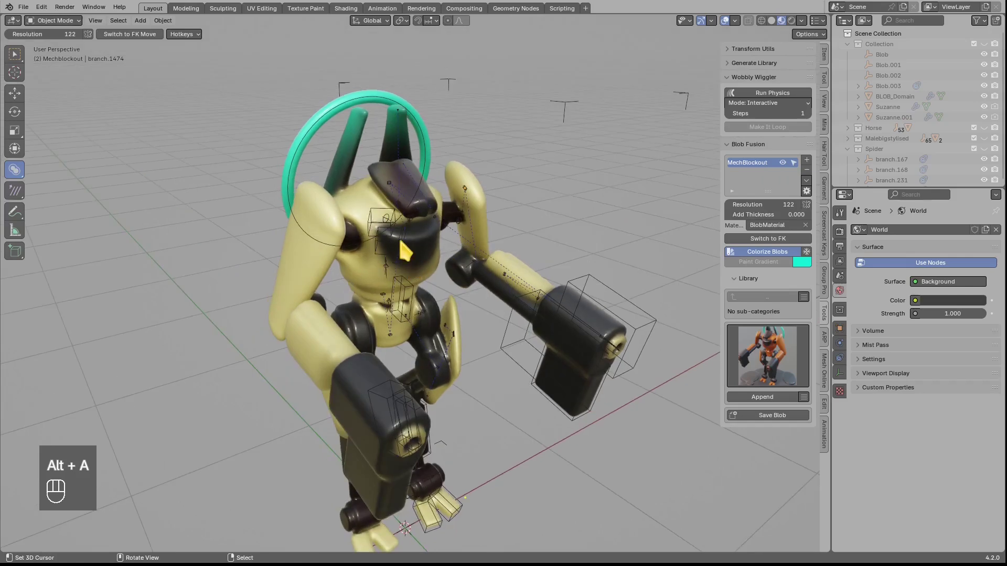
Select the MechBlockout mesh, show its modifiers, and collapse the SDF Domain and Mirror entries
{"action": "left_click", "coordinate": [535, 270]}
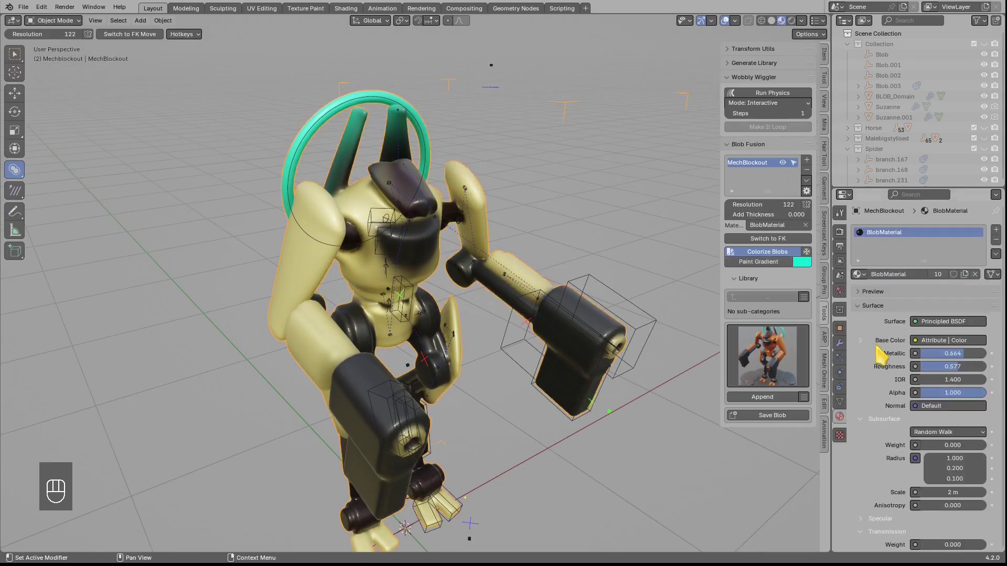
{"action": "left_click", "coordinate": [841, 342]}
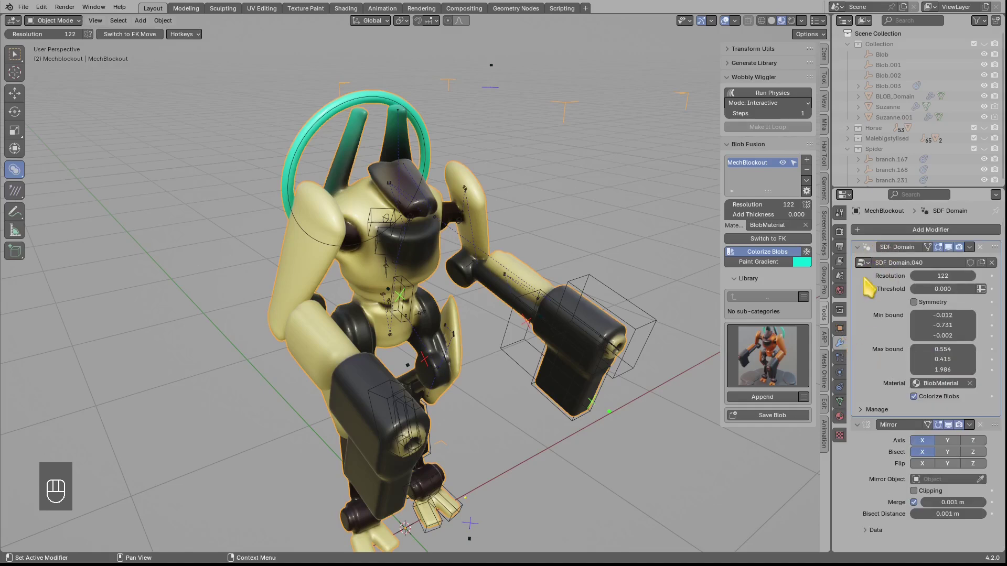
{"action": "left_click", "coordinate": [857, 251], "text": "ctrl"}
{"action": "left_click", "coordinate": [857, 249]}
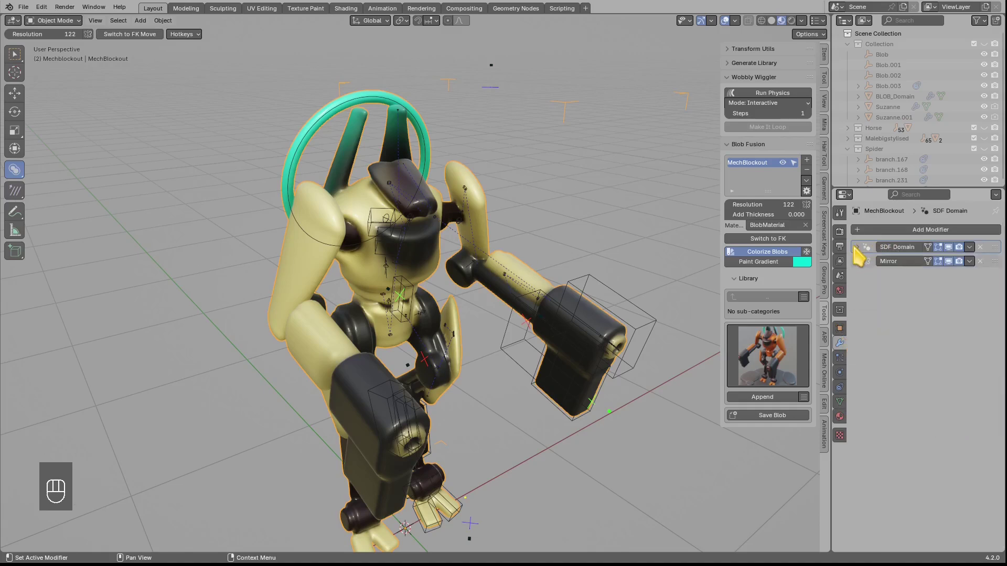
Open the MechBlockout SDF Domain node tree in a node editor below the viewport and enter the last Cylinder_SDF group
{"action": "key", "text": "ctrl+shift+q"}
{"action": "key", "text": "ctrl+shift+q"}
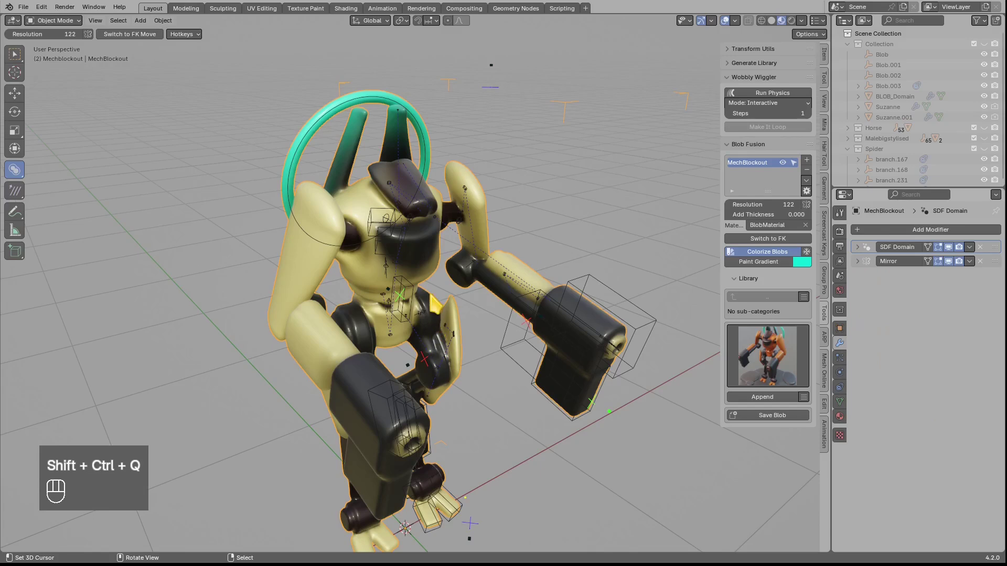
{"action": "left_click", "coordinate": [427, 224]}
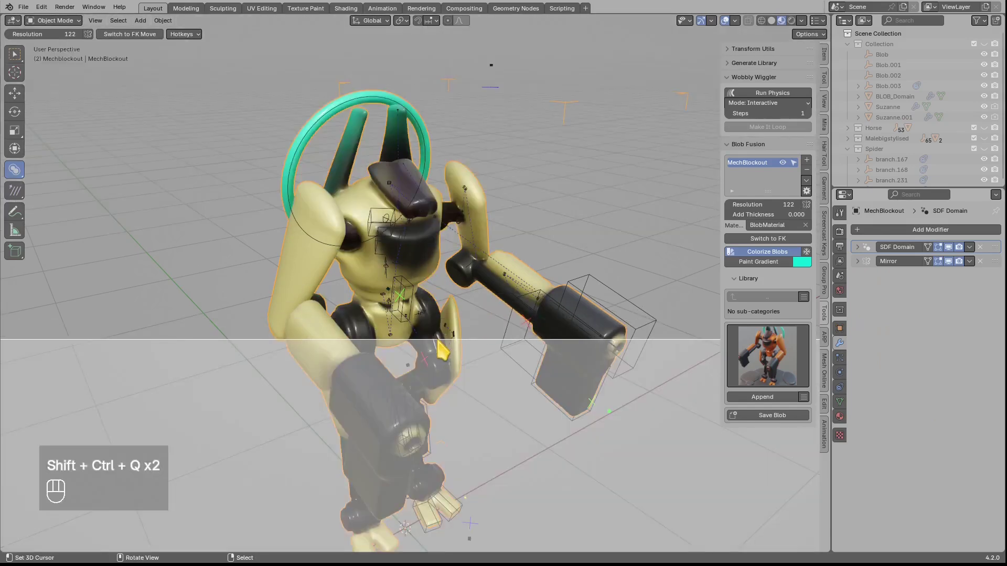
{"action": "scroll", "coordinate": [421, 467], "scroll_direction": "up", "scroll_amount": 6}
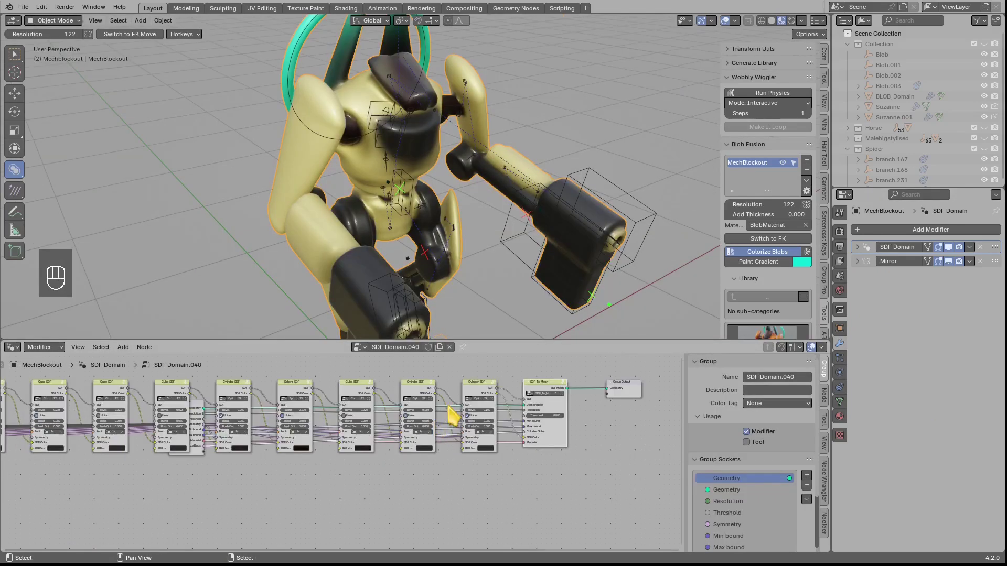
{"action": "left_click_drag", "start_coordinate": [414, 414], "coordinate": [406, 412]}
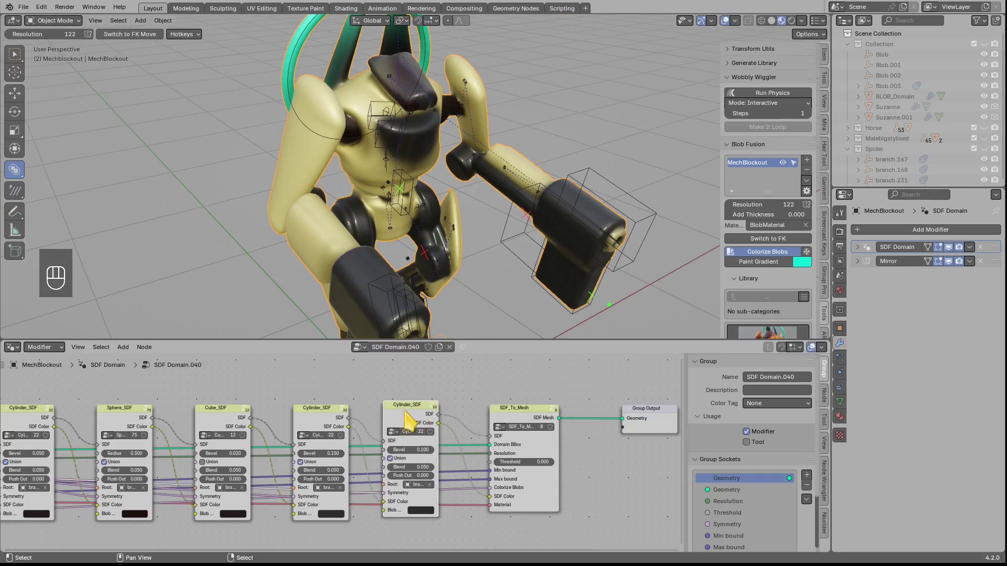
{"action": "key", "text": "Tab"}
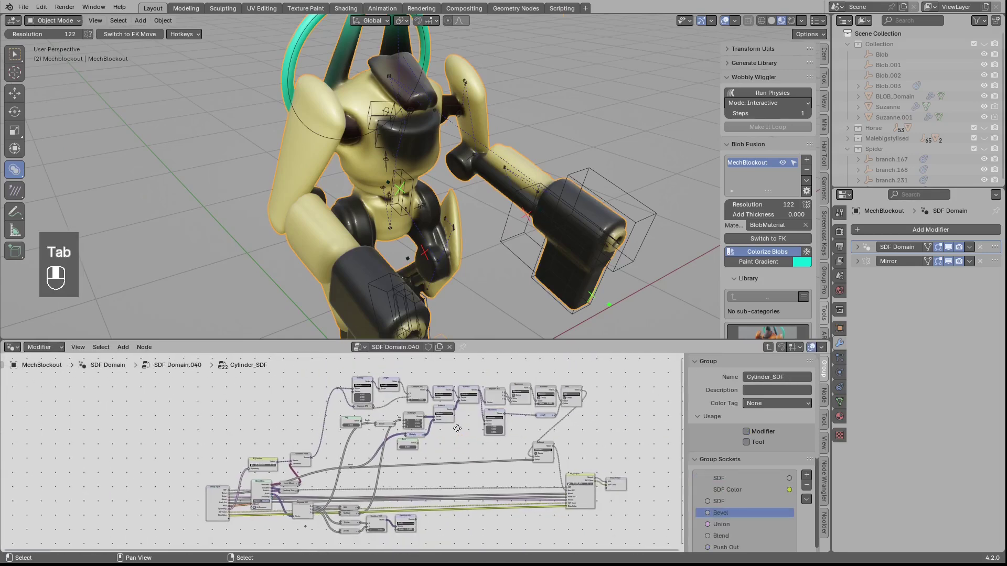
Enter the BF_SDF_Mix group located before the Group Output of Cylinder_SDF
{"action": "scroll", "coordinate": [388, 463], "scroll_direction": "up", "scroll_amount": 8}
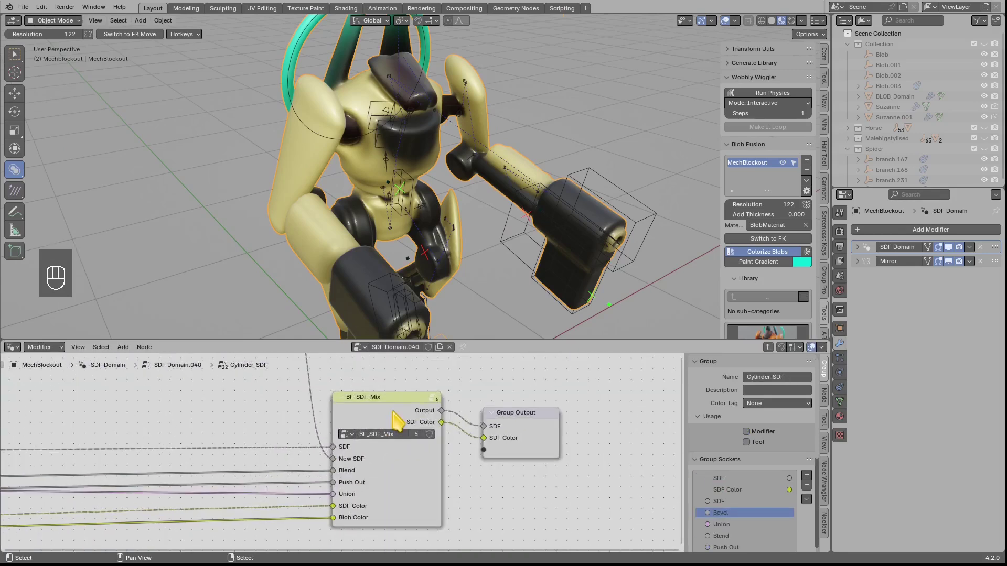
{"action": "left_click_drag", "start_coordinate": [391, 408], "coordinate": [385, 411]}
{"action": "mouse_move", "coordinate": [519, 429]}
{"action": "left_mouse_down"}
{"action": "mouse_move", "coordinate": [536, 407]}
{"action": "mouse_move", "coordinate": [531, 423]}
{"action": "left_mouse_up"}
{"action": "scroll", "coordinate": [391, 422], "scroll_direction": "down", "scroll_amount": 5}
{"action": "mouse_move", "coordinate": [372, 426]}
{"action": "left_mouse_down"}
{"action": "mouse_move", "coordinate": [369, 418]}
{"action": "mouse_move", "coordinate": [377, 423]}
{"action": "left_mouse_up"}
{"action": "scroll", "coordinate": [376, 425], "scroll_direction": "up", "scroll_amount": 3}
{"action": "key", "text": "Tab"}
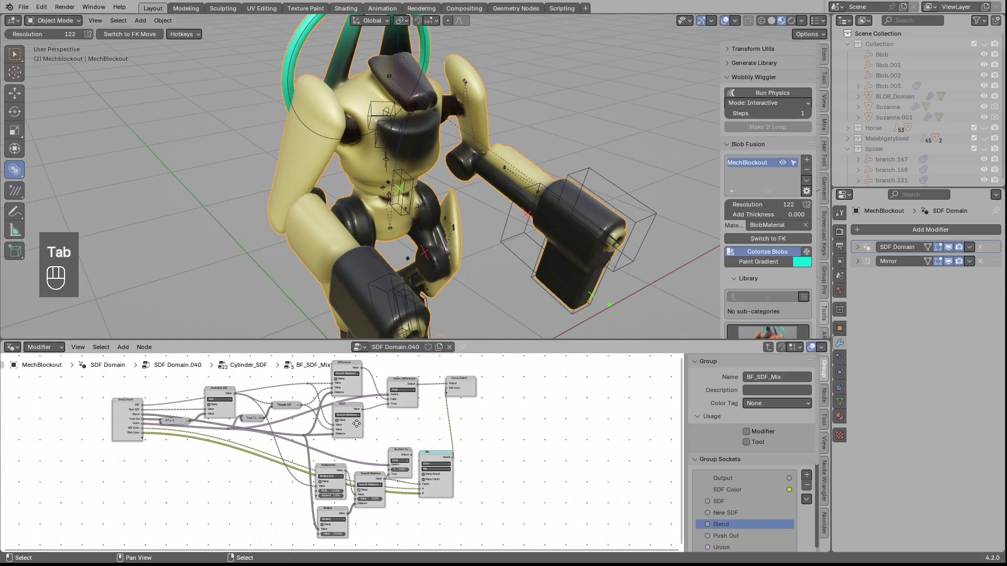
Mark the node area in the BF_SDF_Mix group with an annotation stroke and erase it
{"action": "middle_click_drag", "start_coordinate": [404, 424], "coordinate": [406, 437]}
{"action": "key", "text": "d"}
{"action": "mouse_move", "coordinate": [378, 451]}
{"action": "left_mouse_down"}
{"action": "mouse_move", "coordinate": [362, 483]}
{"action": "mouse_move", "coordinate": [400, 456]}
{"action": "left_mouse_up"}
{"action": "mouse_move", "coordinate": [415, 474]}
{"action": "right_mouse_down"}
{"action": "mouse_move", "coordinate": [371, 477]}
{"action": "mouse_move", "coordinate": [417, 469]}
{"action": "right_mouse_up"}
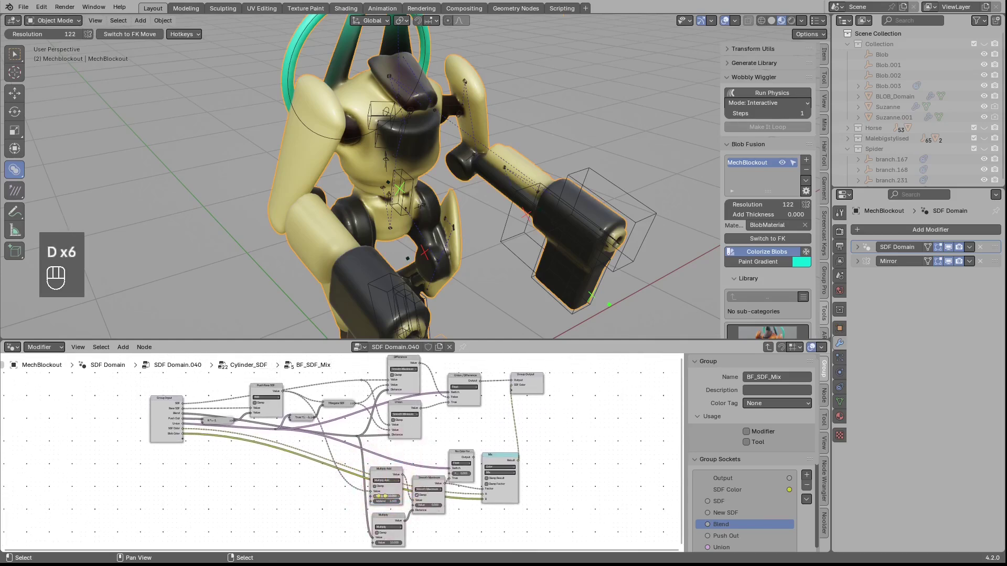
Circle the mech's teal horn tip and the dark-to-yellow transition on its lower torso with annotation strokes
{"action": "scroll", "coordinate": [387, 497], "scroll_direction": "up", "scroll_amount": 4}
{"action": "middle_click_drag", "start_coordinate": [436, 489], "coordinate": [391, 434]}
{"action": "scroll", "coordinate": [396, 445], "scroll_direction": "up", "scroll_amount": 4}
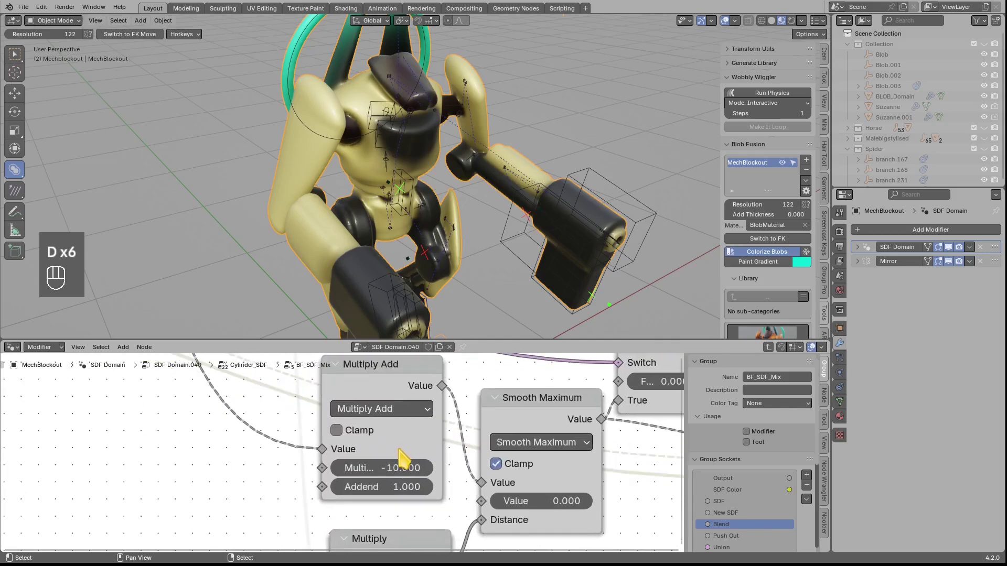
{"action": "mouse_move", "coordinate": [407, 246]}
{"action": "middle_mouse_down", "text": "shift"}
{"action": "mouse_move", "coordinate": [431, 176]}
{"action": "mouse_move", "coordinate": [390, 245]}
{"action": "middle_mouse_up", "text": "shift"}
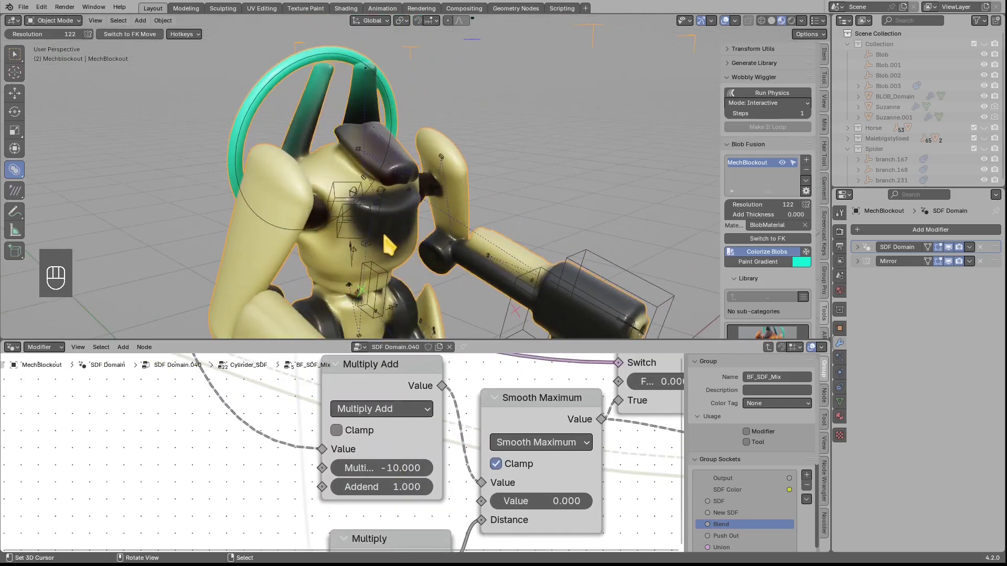
{"action": "mouse_move", "coordinate": [388, 239]}
{"action": "left_mouse_down"}
{"action": "mouse_move", "coordinate": [347, 251]}
{"action": "mouse_move", "coordinate": [369, 242]}
{"action": "left_mouse_up"}
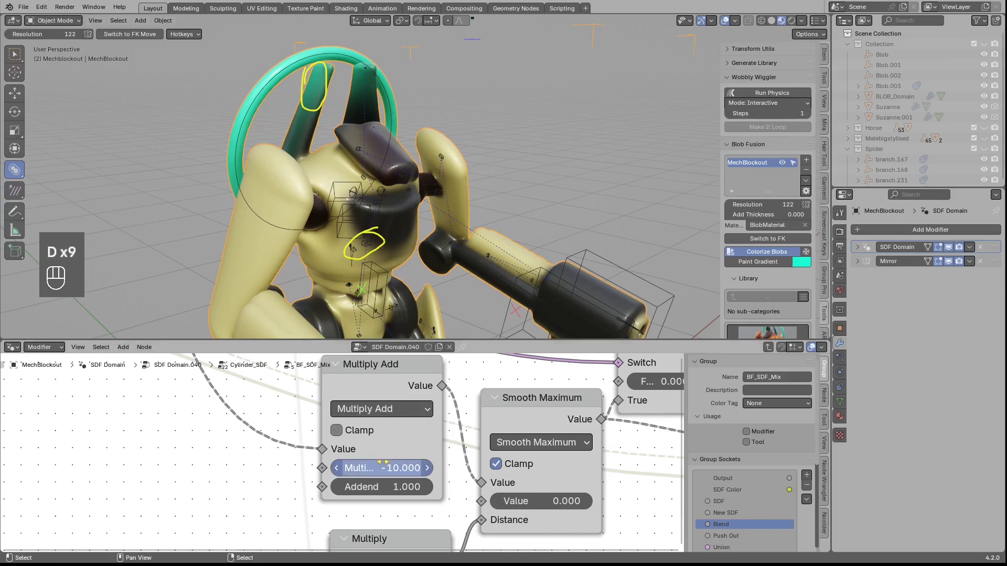
Set the Multiply Add node's multiplier to -30 and erase the annotation circles on the horn and torso
{"action": "left_click", "coordinate": [383, 463]}
{"action": "type", "text": "-30"}
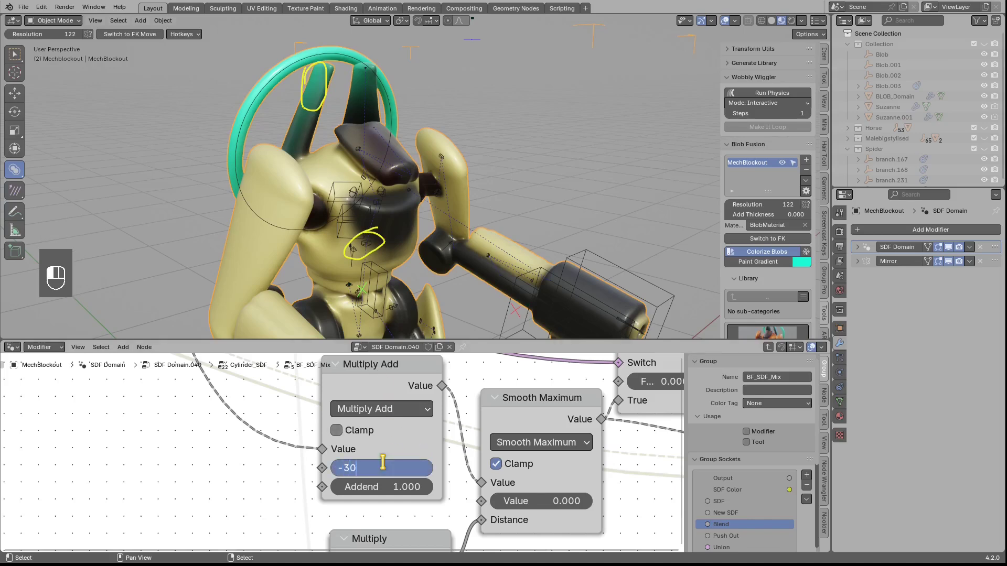
{"action": "key", "text": "Return"}
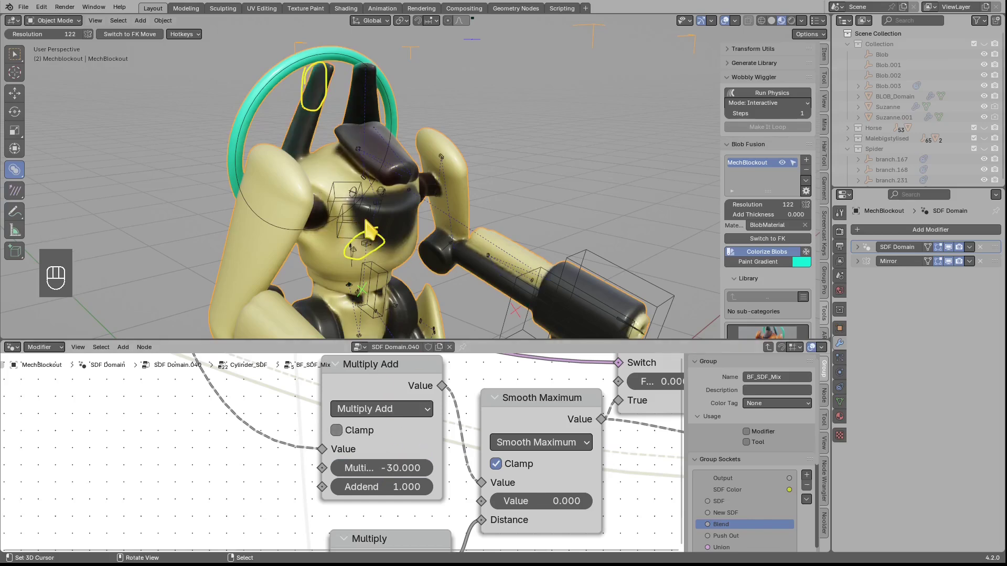
{"action": "key", "text": "d"}
{"action": "right_click_drag", "start_coordinate": [353, 236], "coordinate": [382, 236]}
{"action": "right_click_drag", "start_coordinate": [309, 68], "coordinate": [314, 86]}
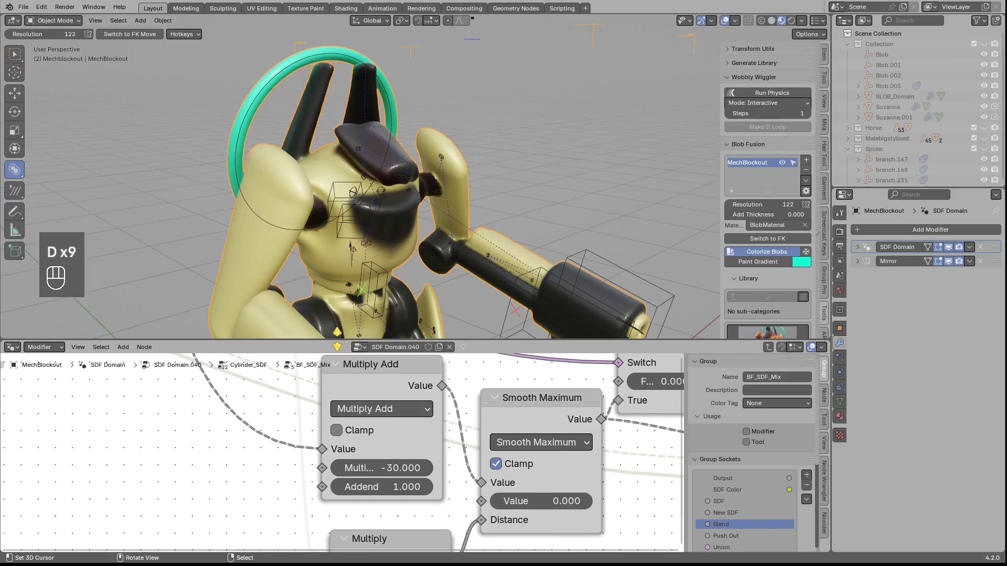
Enlarge the 3D viewport, close the node editor below it, and deselect everything
{"action": "left_click_drag", "start_coordinate": [337, 338], "coordinate": [333, 420]}
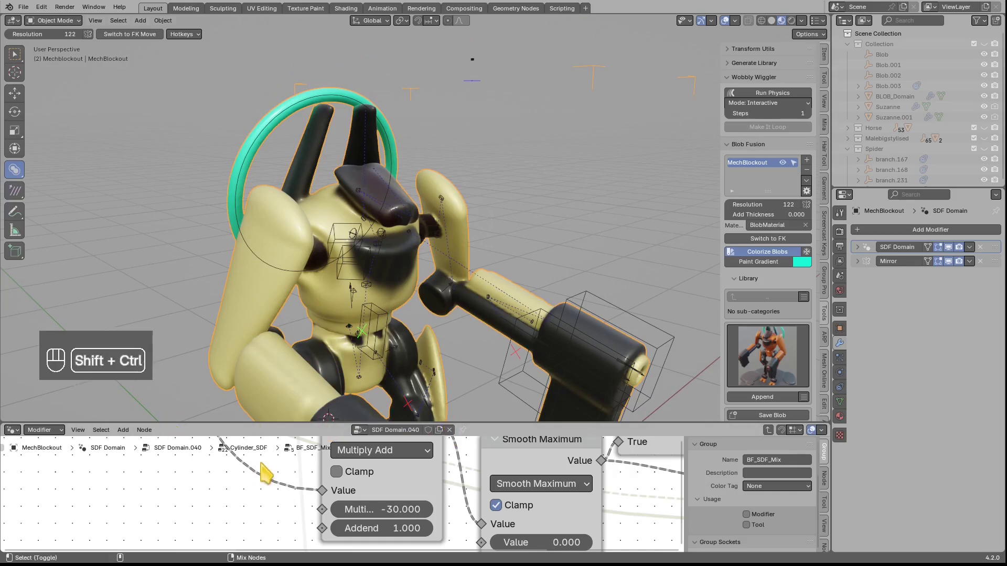
{"action": "key", "text": "ctrl+shift+q"}
{"action": "key", "text": "alt+a"}
Try moving the outer box blob and the lower magazine blob of the mech's gun arm
{"action": "middle_click_drag", "start_coordinate": [370, 359], "coordinate": [331, 338]}
{"action": "middle_click_drag", "start_coordinate": [417, 328], "coordinate": [491, 340]}
{"action": "left_click", "coordinate": [526, 428]}
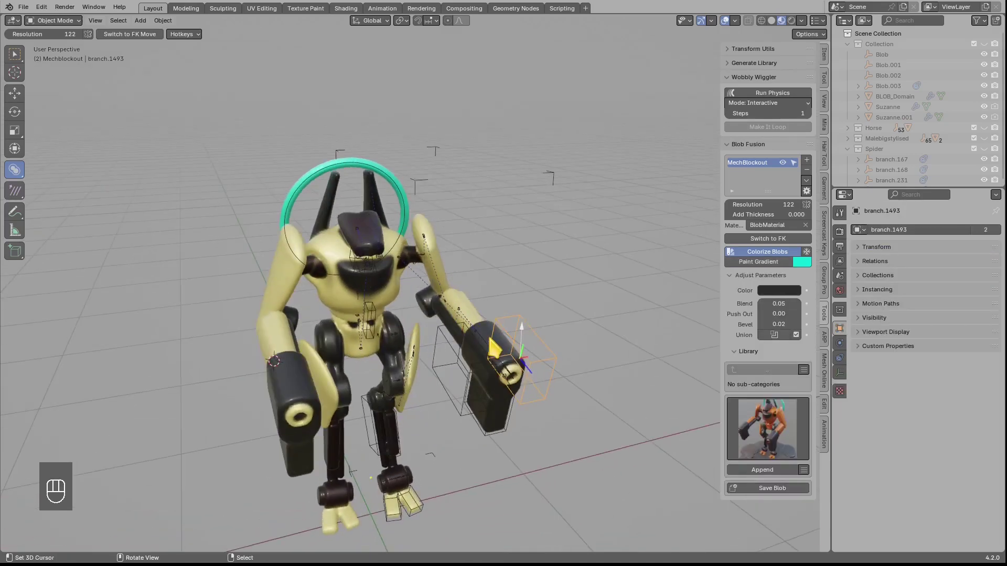
{"action": "key", "text": "g"}
{"action": "right_click", "coordinate": [507, 335]}
{"action": "right_click", "coordinate": [471, 369]}
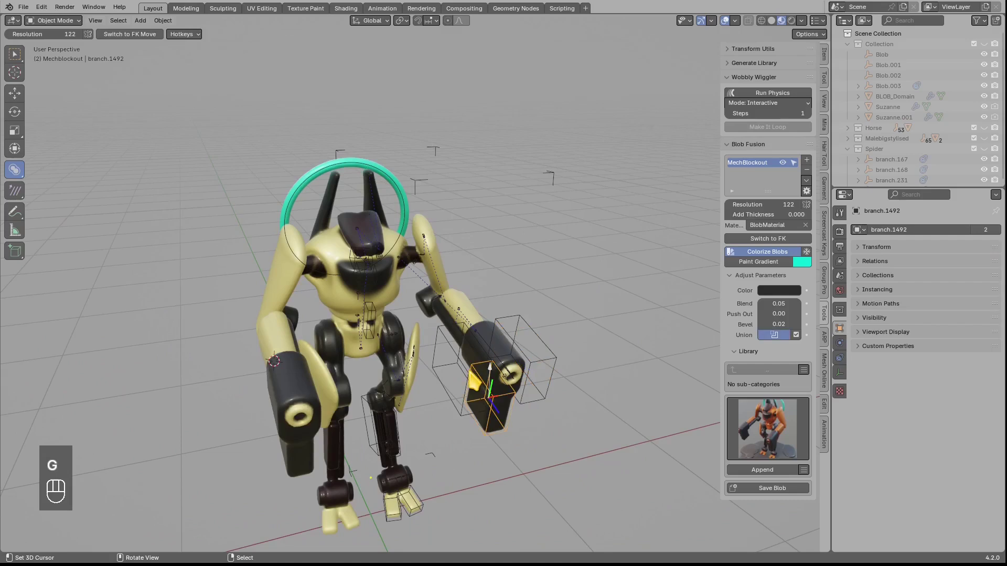
{"action": "right_click", "coordinate": [469, 371]}
{"action": "key", "text": "g"}
{"action": "right_click", "coordinate": [462, 376]}
{"action": "middle_click_drag", "start_coordinate": [463, 376], "coordinate": [415, 336]}
{"action": "left_click", "coordinate": [463, 424]}
{"action": "key", "text": "g"}
{"action": "left_click", "coordinate": [464, 412]}
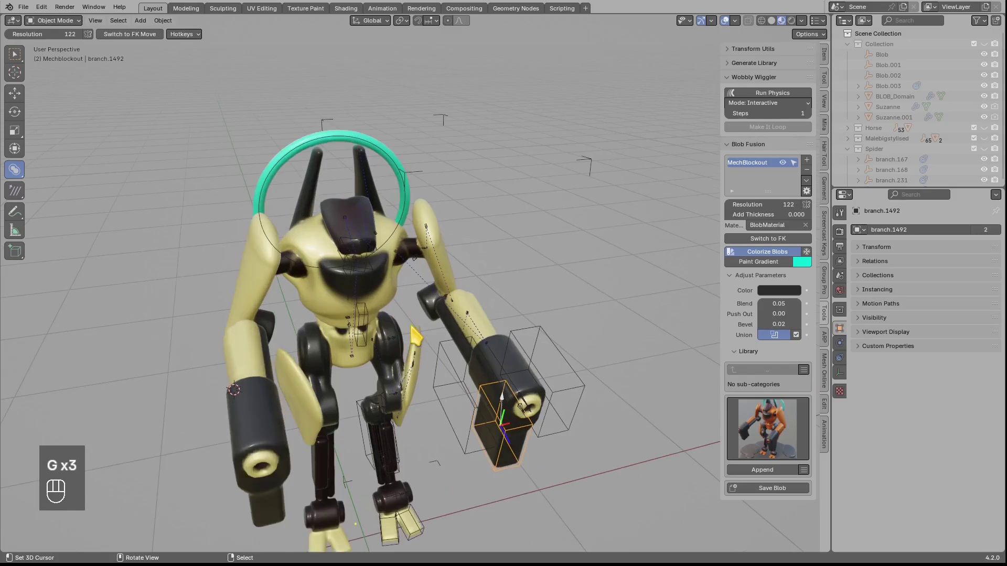
Try moving the two box blobs flanking the gun with Colorize Blobs disabled, and enable Colorize Blobs again
{"action": "left_click", "coordinate": [759, 253]}
{"action": "left_click", "coordinate": [479, 418]}
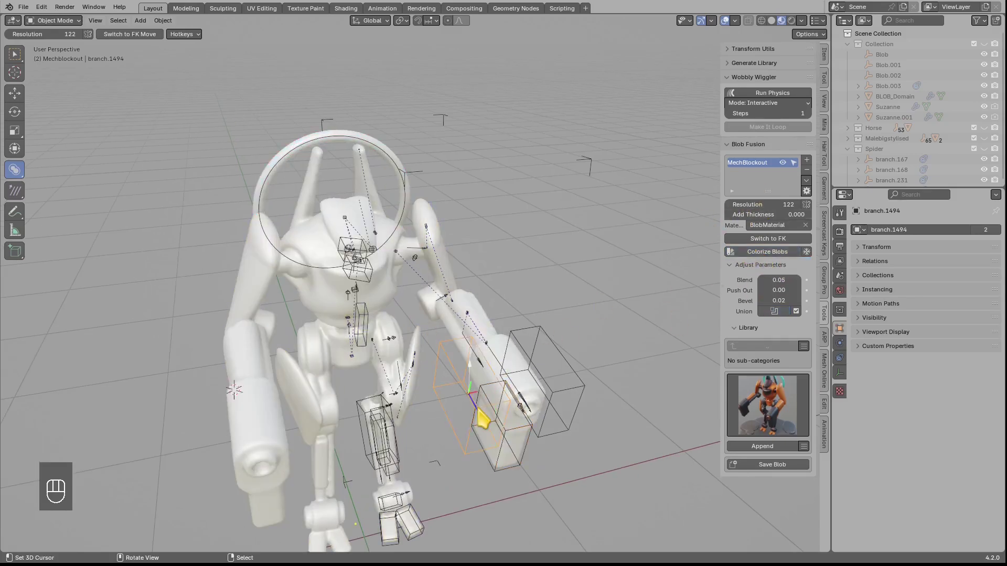
{"action": "key", "text": "g"}
{"action": "right_click", "coordinate": [551, 415]}
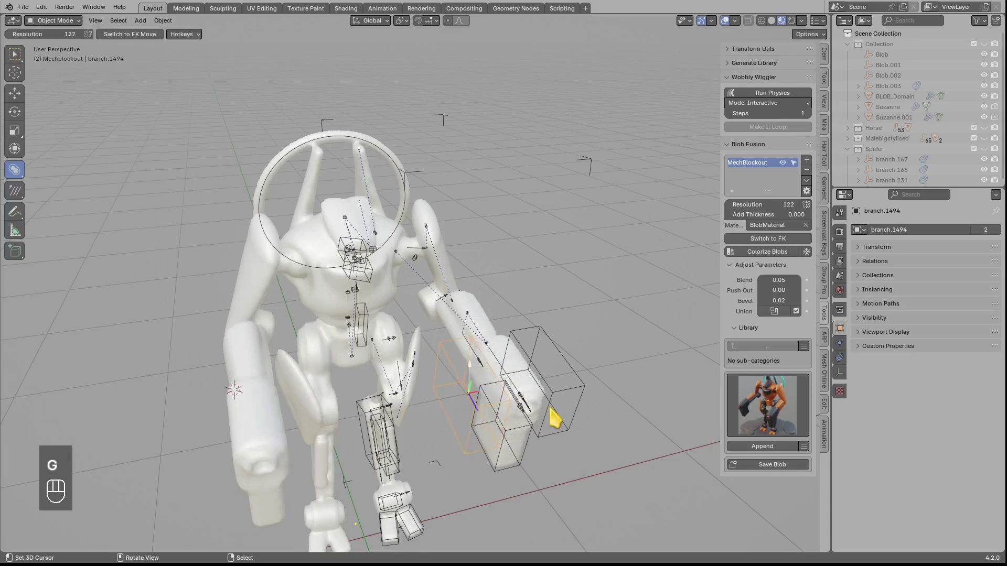
{"action": "left_click", "coordinate": [557, 394]}
{"action": "key", "text": "g"}
{"action": "right_click", "coordinate": [560, 401]}
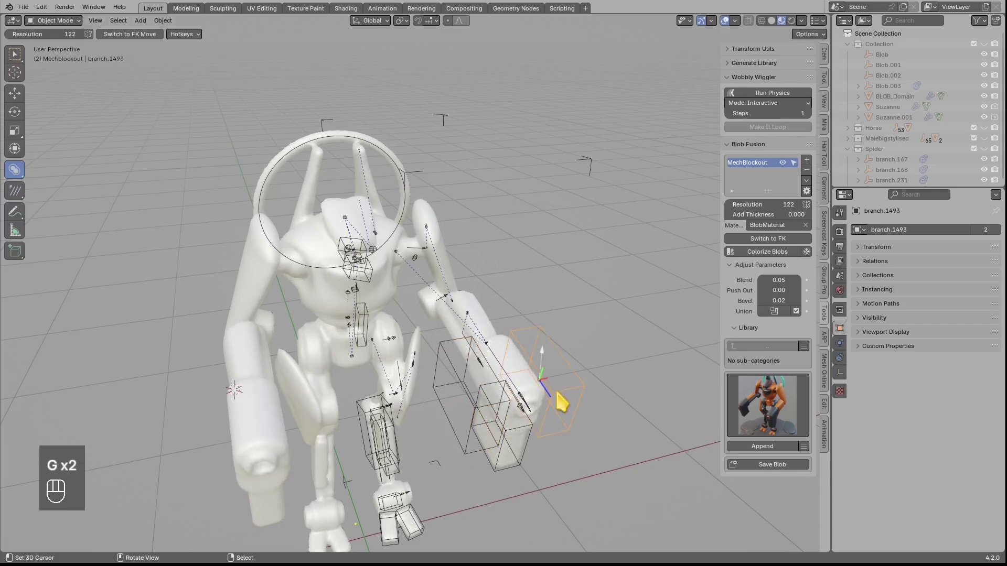
{"action": "left_click", "coordinate": [755, 255]}
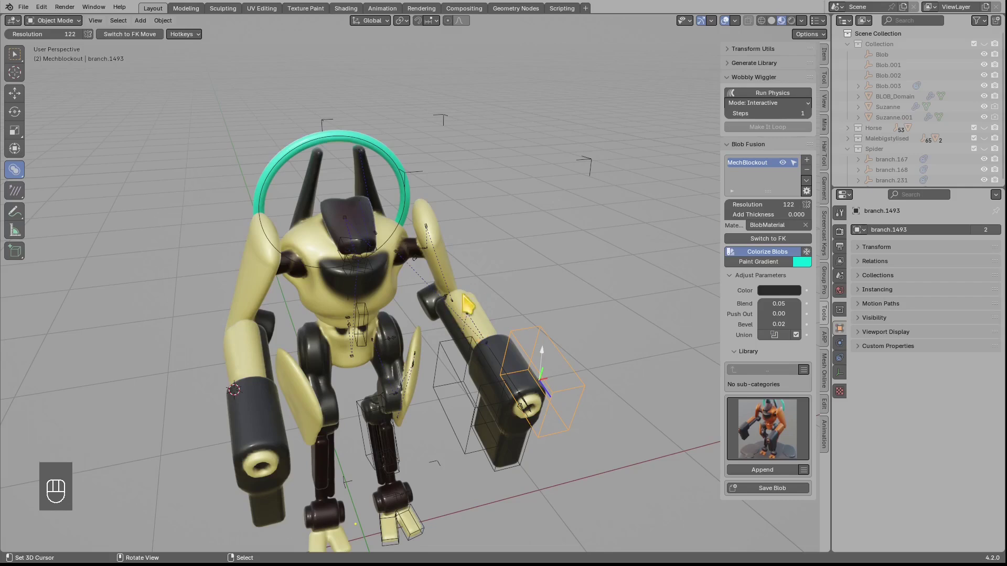
Try moving the box blobs flanking the gun at Resolution 88, and set the Resolution back to 122
{"action": "left_click", "coordinate": [759, 205]}
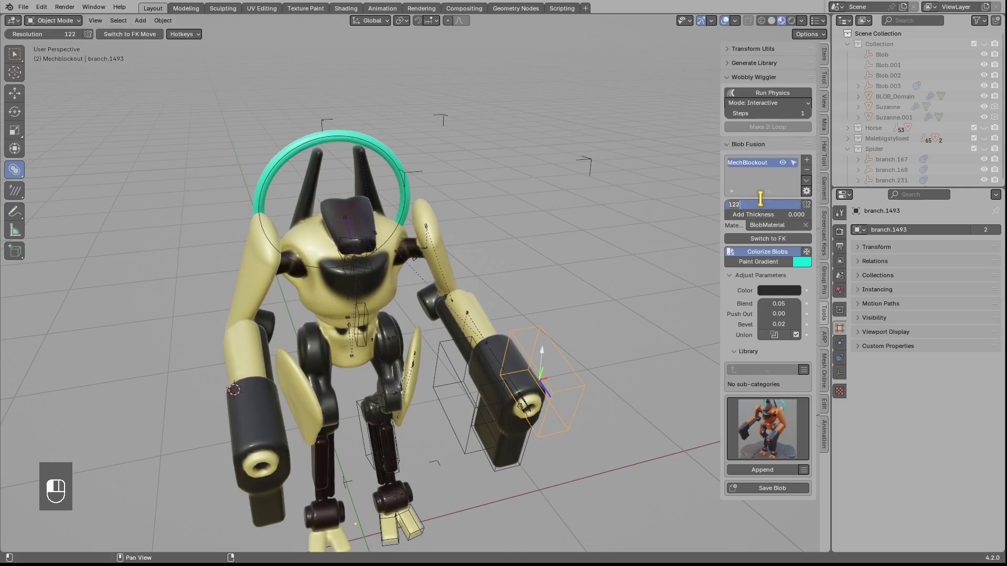
{"action": "key", "text": "Return"}
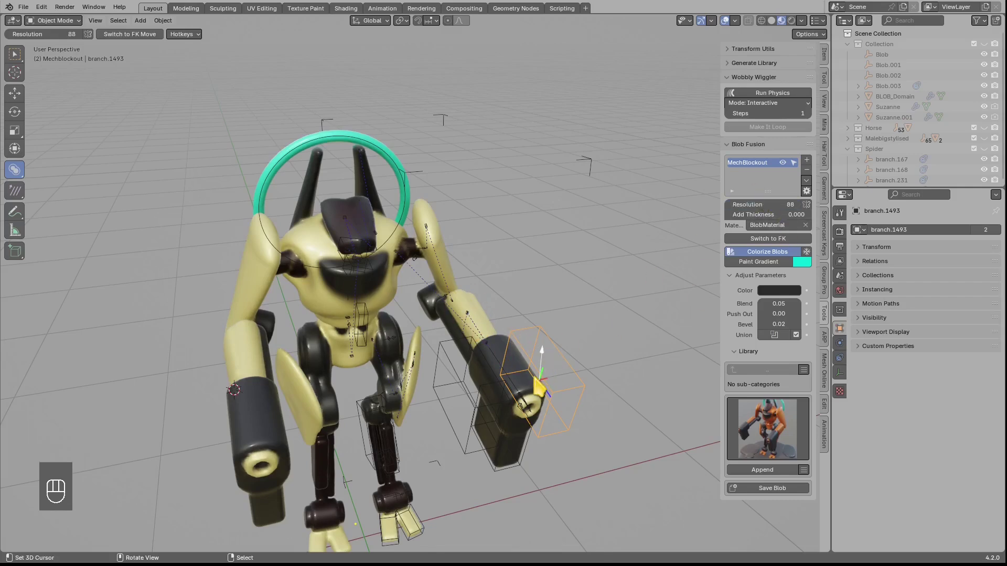
{"action": "key", "text": "g"}
{"action": "left_click", "coordinate": [529, 380]}
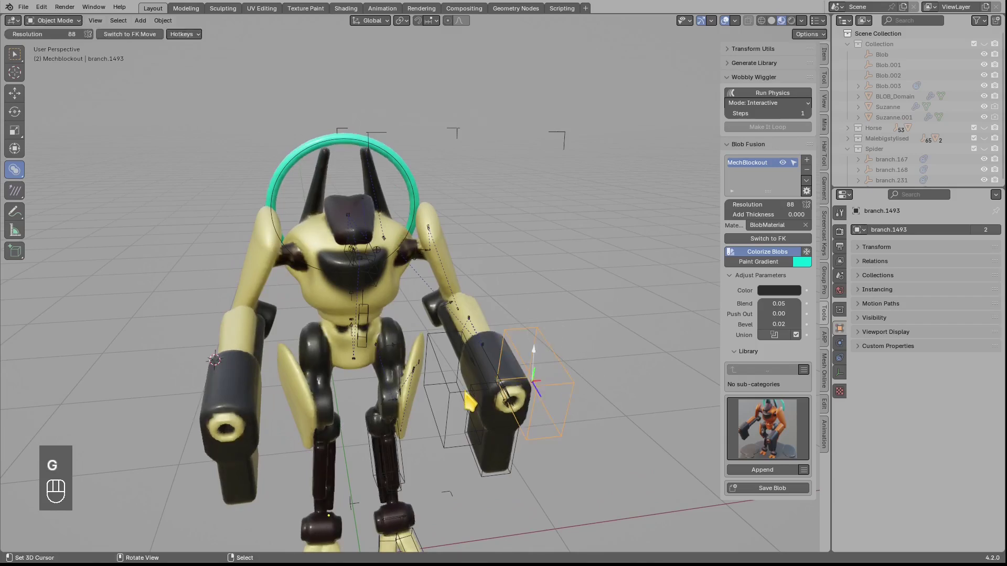
{"action": "left_click", "coordinate": [466, 392]}
{"action": "key", "text": "g"}
{"action": "right_click", "coordinate": [452, 407]}
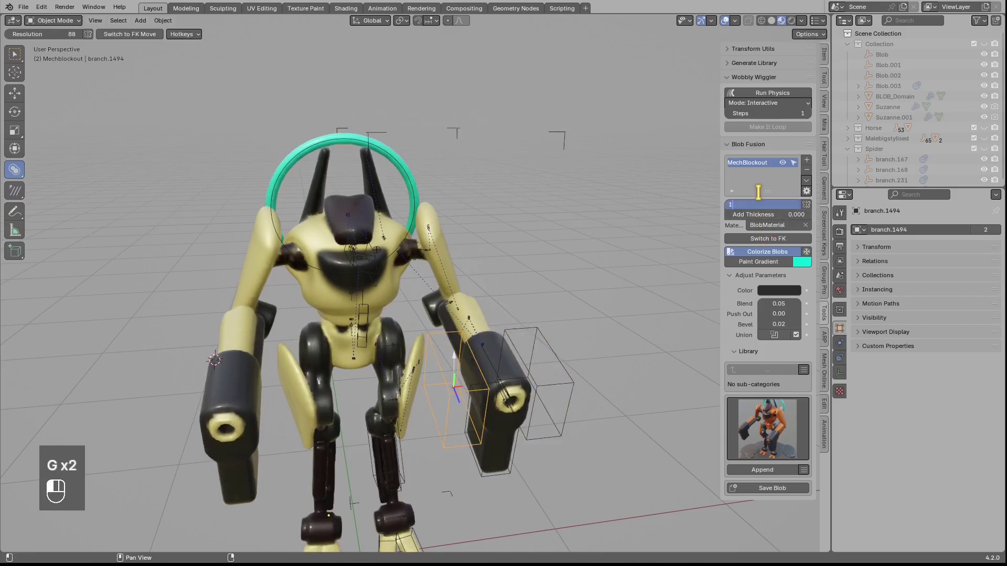
{"action": "type", "text": "122"}
{"action": "key", "text": "Return"}
Outline the mech's upper body and its leg section with separate annotation boxes, and erase them
{"action": "scroll", "coordinate": [428, 313], "scroll_direction": "down", "scroll_amount": 3}
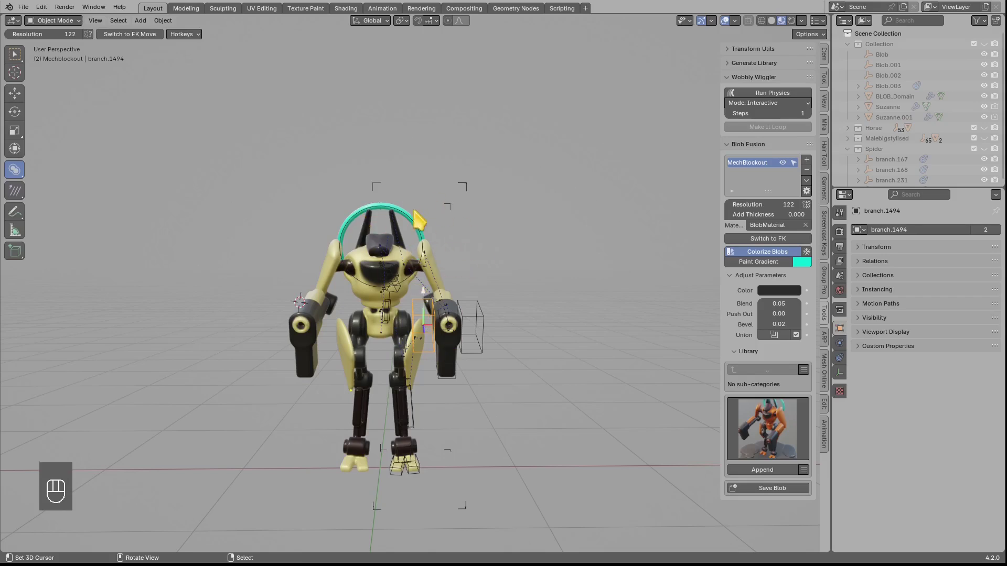
{"action": "key", "text": "d"}
{"action": "left_click_drag", "start_coordinate": [474, 178], "coordinate": [470, 211]}
{"action": "left_click_drag", "start_coordinate": [455, 460], "coordinate": [458, 490]}
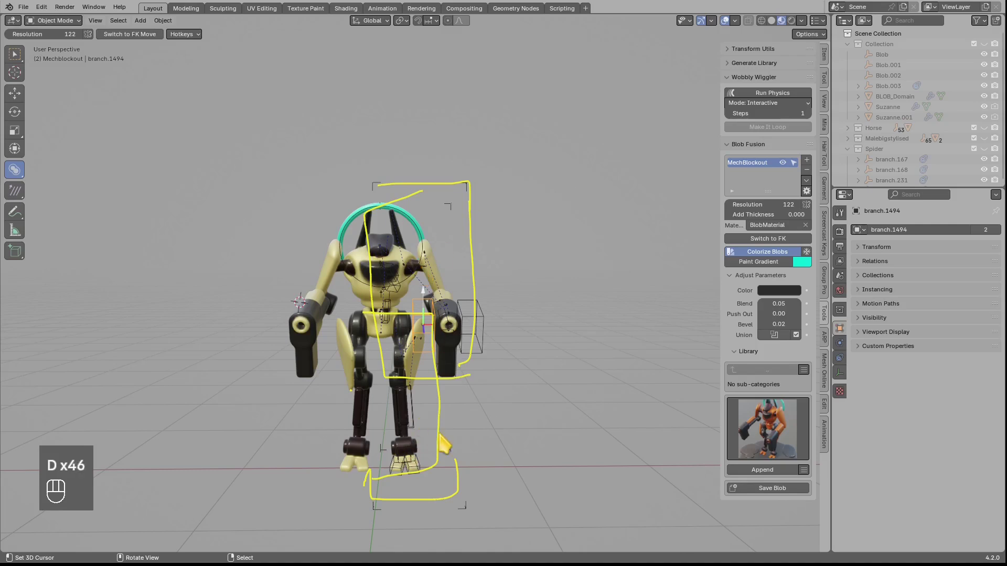
{"action": "right_click_drag", "start_coordinate": [443, 445], "coordinate": [432, 458]}
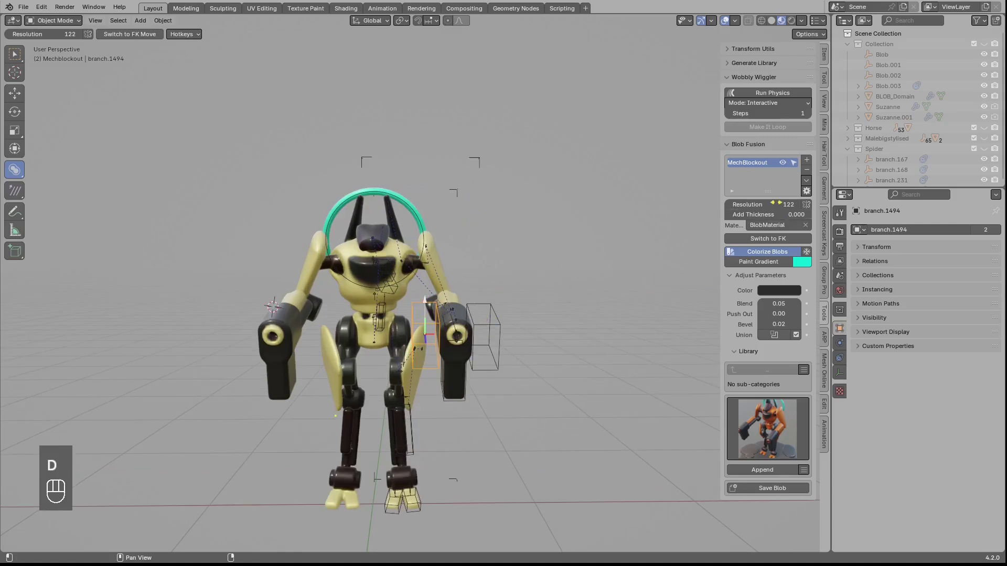
Clear the selection and circle-select the pelvis, hip, leg and foot blobs on the mech's unmirrored side
{"action": "middle_click_drag", "start_coordinate": [360, 338], "coordinate": [388, 313]}
{"action": "key", "text": "alt+a"}
{"action": "key", "text": "c"}
{"action": "left_click", "coordinate": [386, 315]}
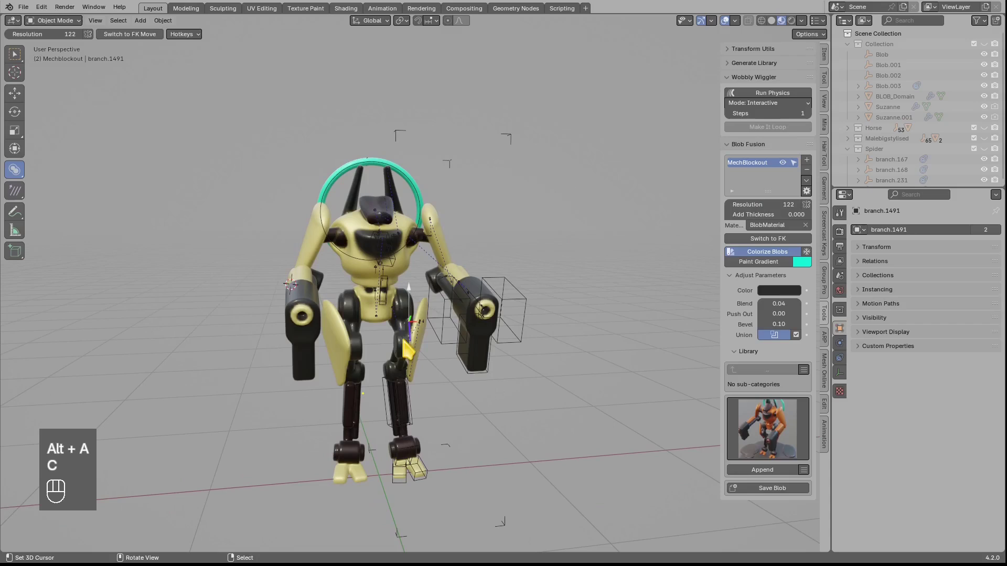
{"action": "key", "text": "c"}
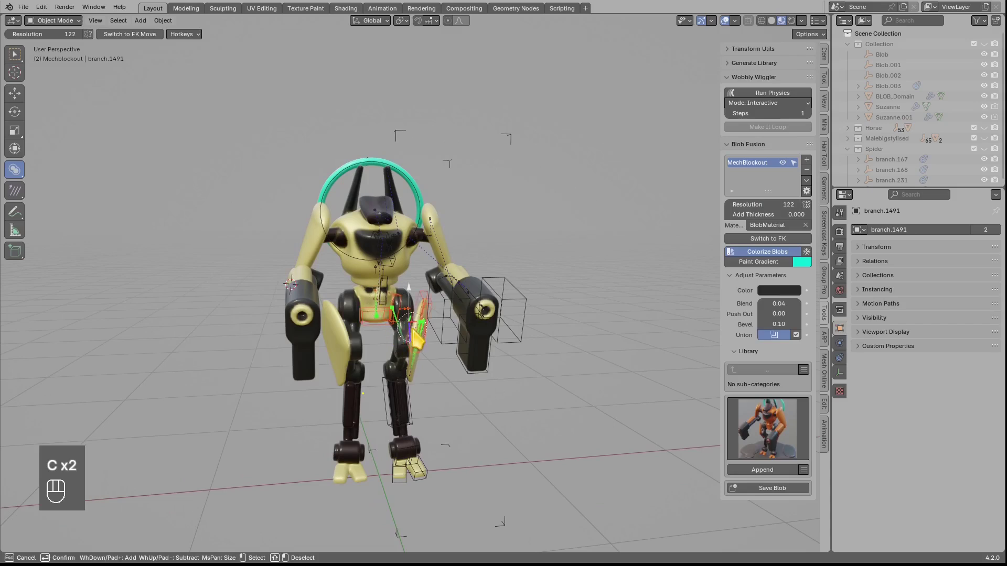
{"action": "left_click_drag", "start_coordinate": [416, 338], "coordinate": [397, 461]}
{"action": "right_click", "coordinate": [385, 340]}
{"action": "key", "text": "g"}
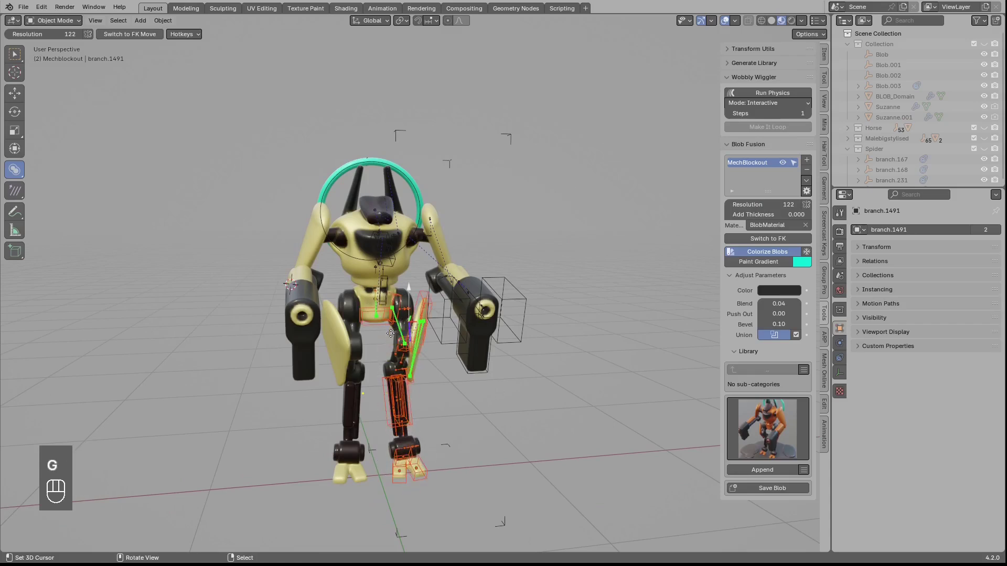
{"action": "right_click", "coordinate": [385, 336]}
Separate the selected pelvis, leg and foot blobs from the mech into their own domain
{"action": "key", "text": "c"}
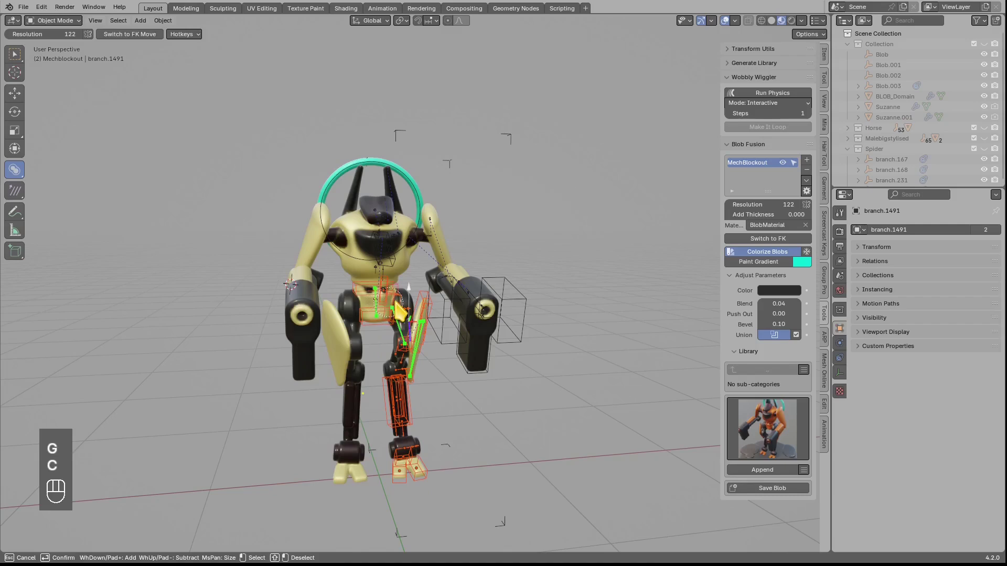
{"action": "right_click", "coordinate": [399, 312]}
{"action": "key", "text": "g"}
{"action": "right_click", "coordinate": [448, 280]}
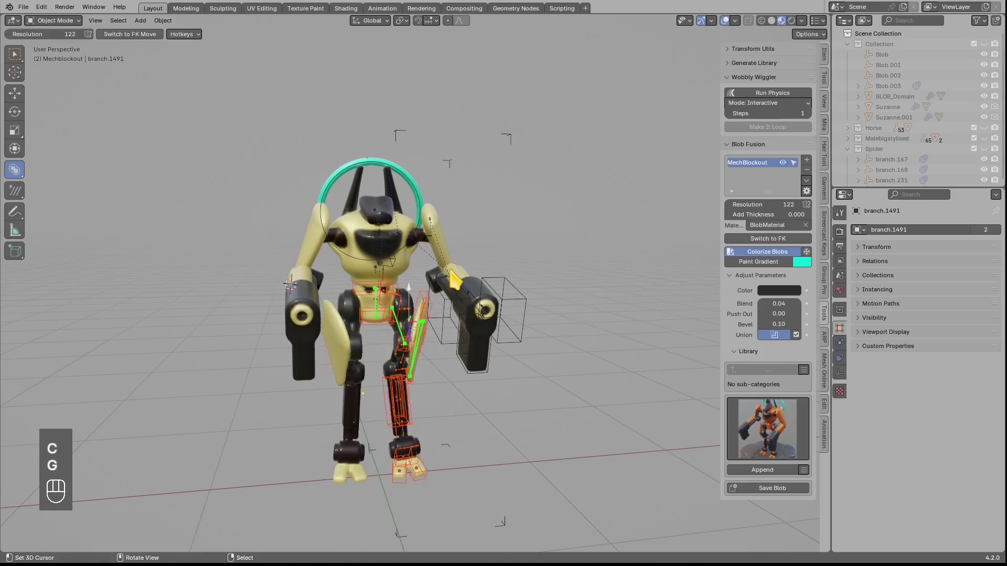
{"action": "key", "text": "p"}
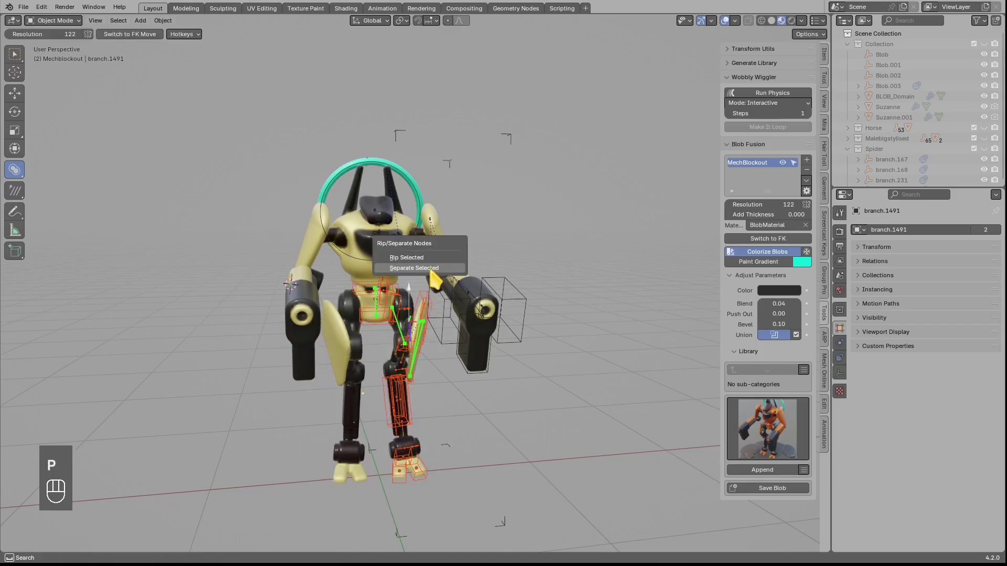
{"action": "left_click", "coordinate": [417, 268]}
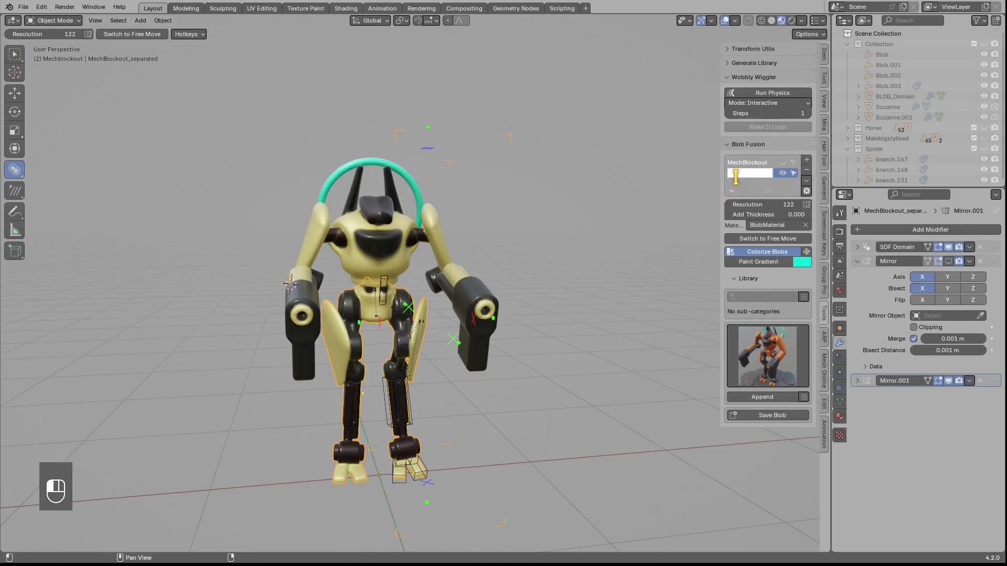
Rename the separated lower-body domain as Bottom and the original MechBlockout domain as Top
{"action": "type", "text": "Bo"}
{"action": "left_click", "coordinate": [715, 191]}
{"action": "type", "text": "ttom"}
{"action": "key", "text": "Return"}
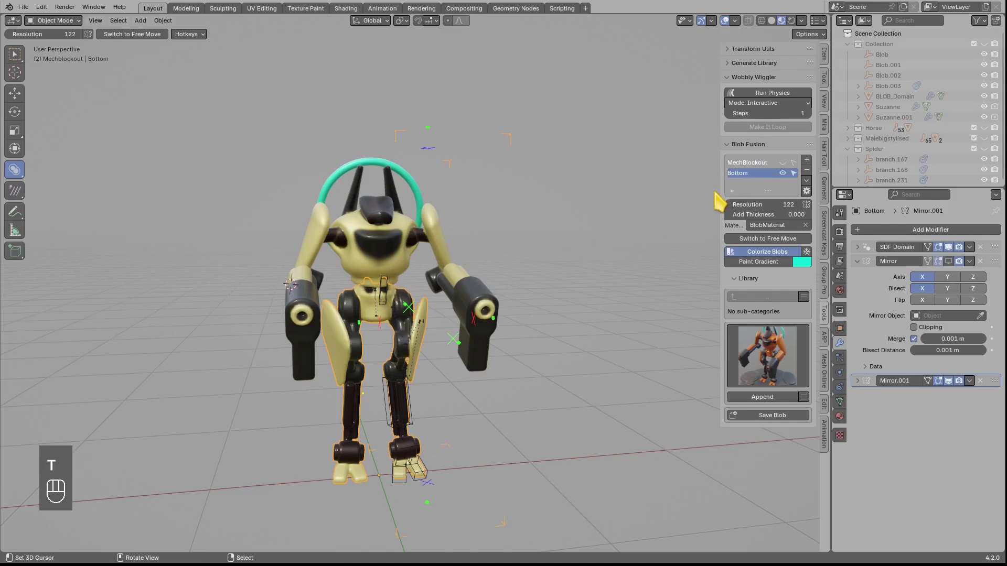
{"action": "double_click", "coordinate": [744, 162]}
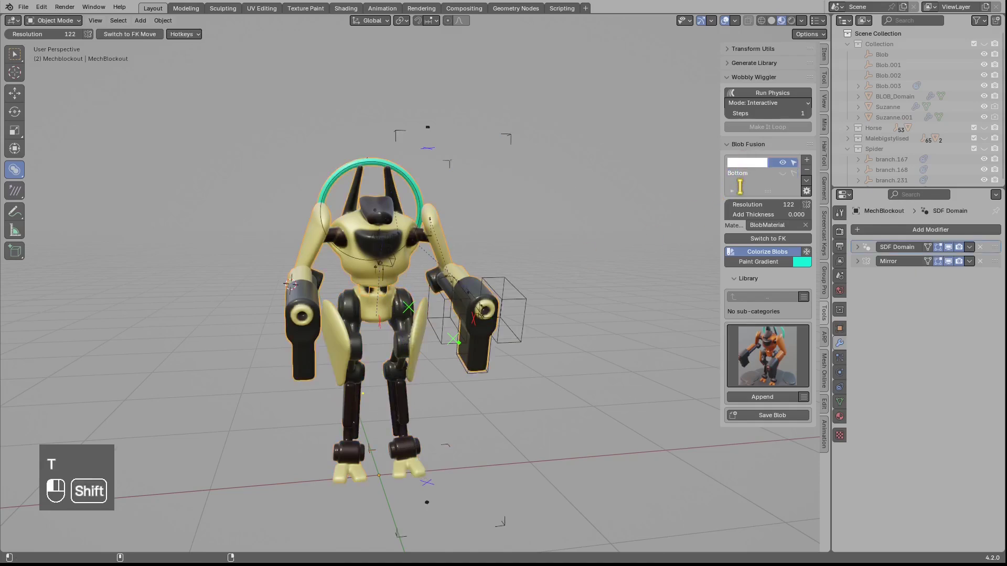
{"action": "type", "text": "Top"}
{"action": "key", "text": "Return"}
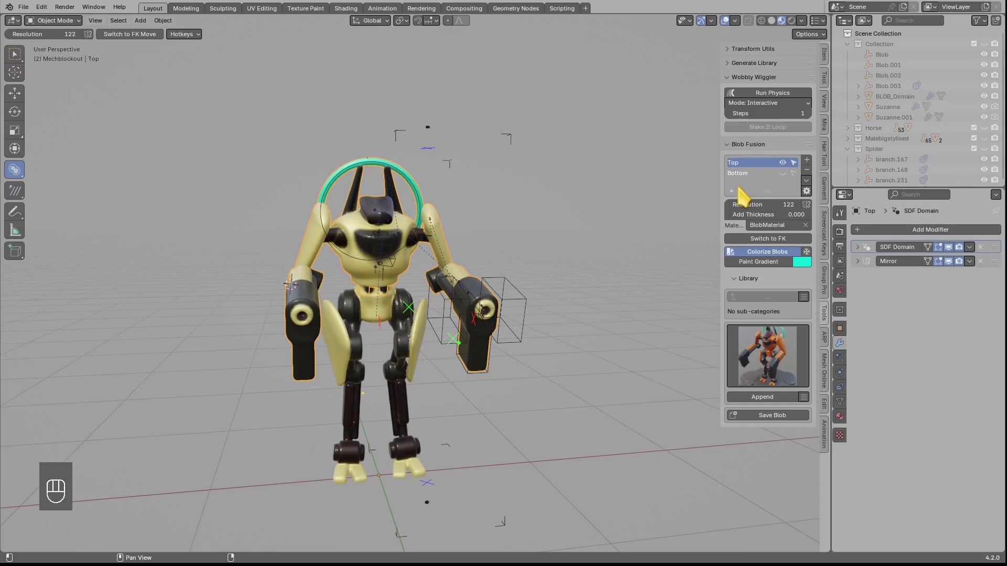
Activate the Bottom domain and try moving its thigh armour blob and its ankle blob
{"action": "scroll", "coordinate": [443, 332], "scroll_direction": "up", "scroll_amount": 4}
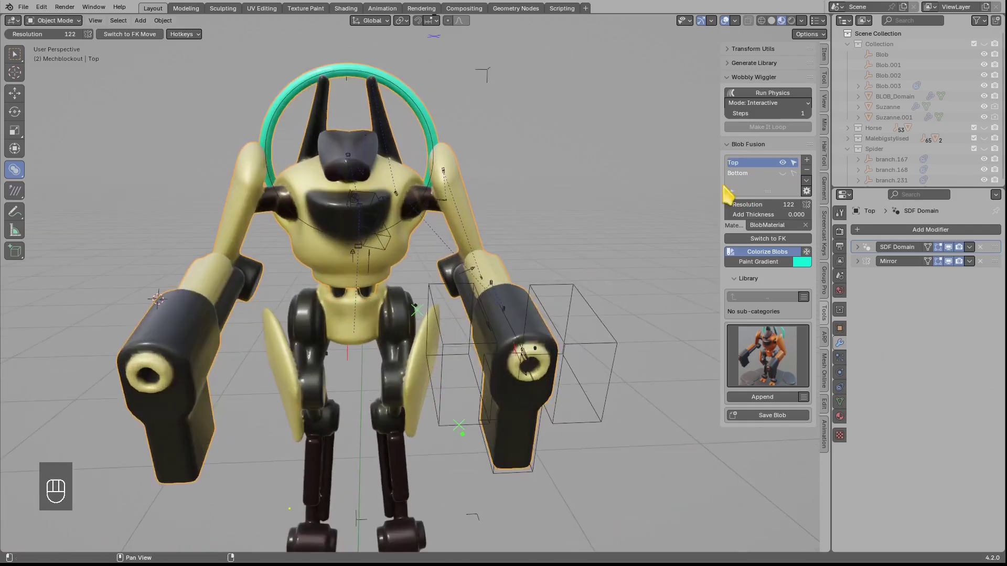
{"action": "left_click", "coordinate": [736, 173]}
{"action": "right_click", "coordinate": [423, 348]}
{"action": "key", "text": "g"}
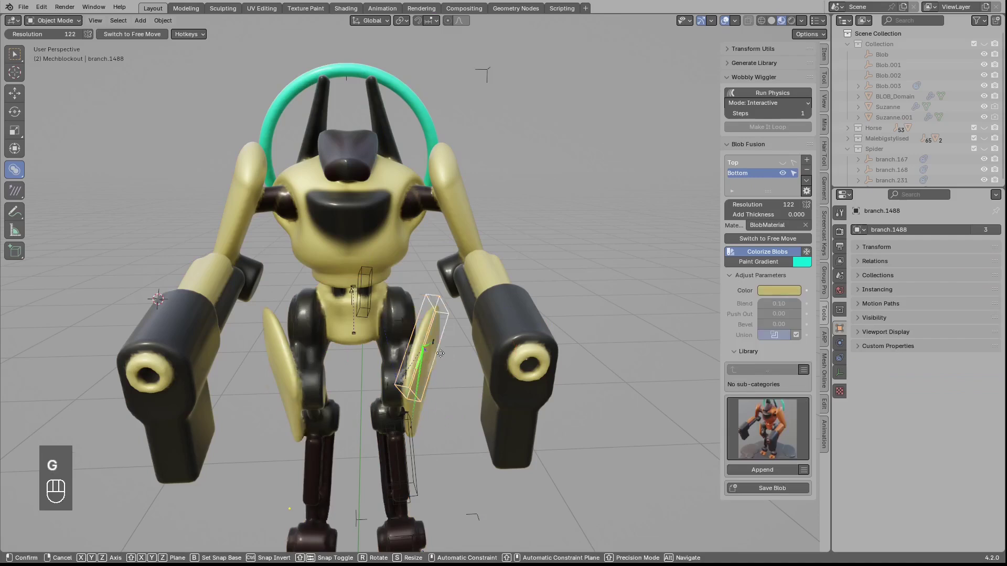
{"action": "right_click", "coordinate": [415, 369]}
{"action": "middle_click_drag", "start_coordinate": [408, 391], "coordinate": [422, 293], "text": "shift"}
{"action": "right_click", "coordinate": [411, 460]}
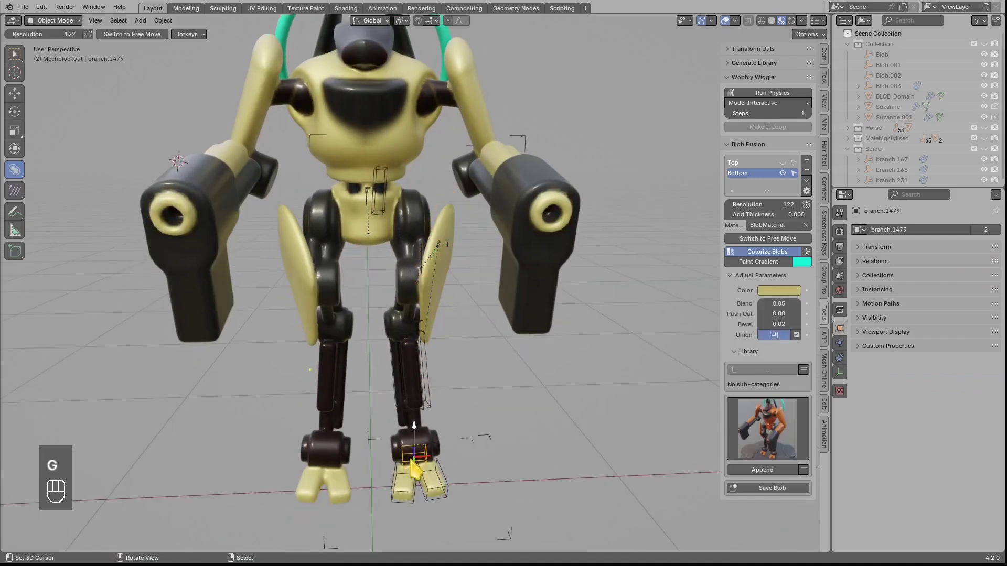
{"action": "key", "text": "g"}
{"action": "right_click", "coordinate": [419, 453]}
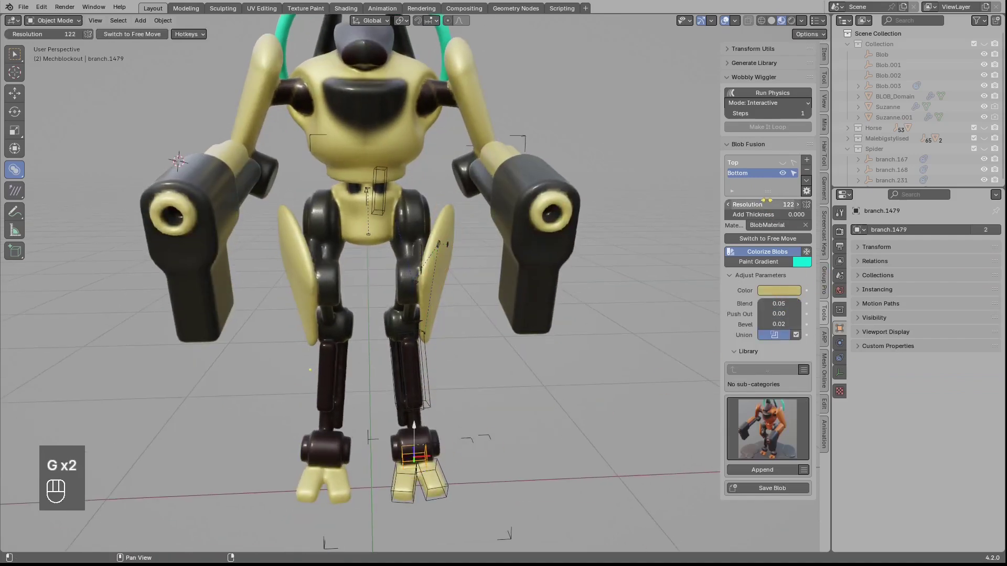
Select the Bottom domain, outline its bounds with freehand annotations, and erase them
{"action": "scroll", "coordinate": [412, 294], "scroll_direction": "down", "scroll_amount": 3}
{"action": "middle_click_drag", "start_coordinate": [412, 294], "coordinate": [435, 288]}
{"action": "right_click", "coordinate": [428, 282]}
{"action": "scroll", "coordinate": [428, 283], "scroll_direction": "down", "scroll_amount": 1}
{"action": "key", "text": "d"}
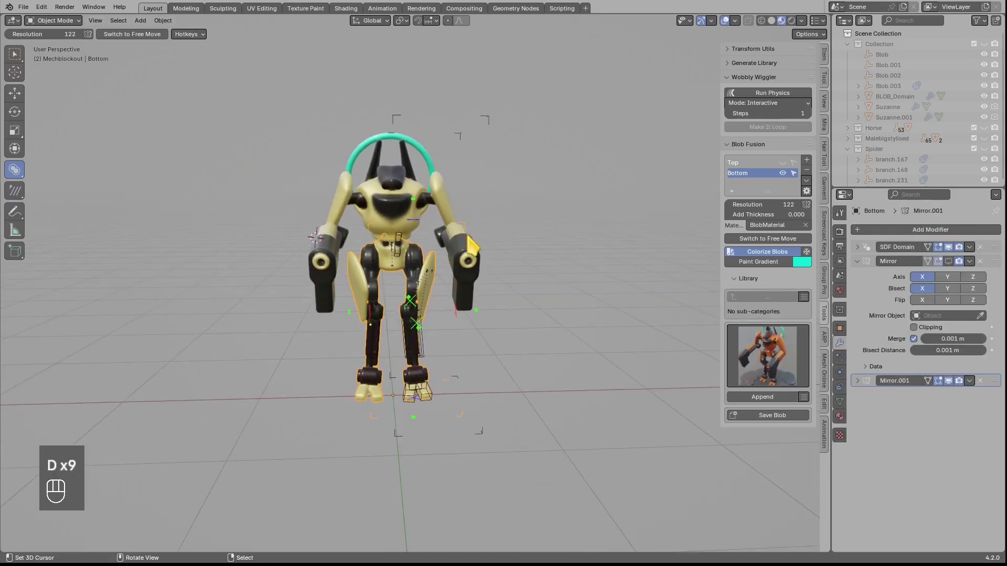
{"action": "left_click_drag", "start_coordinate": [469, 226], "coordinate": [469, 218]}
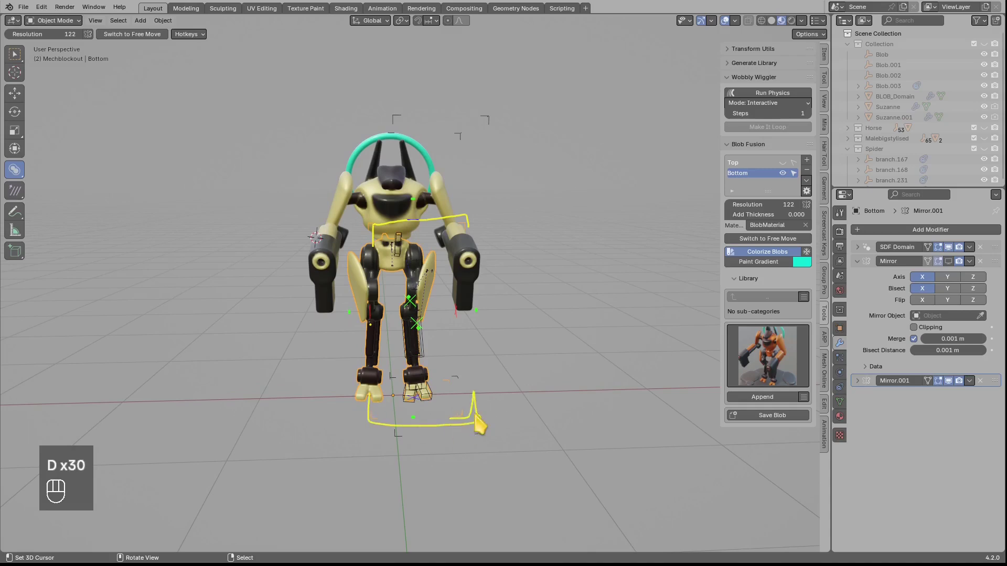
Duplicate the round black hip blob onto the thigh armour and rotate it freely
{"action": "scroll", "coordinate": [468, 270], "scroll_direction": "up", "scroll_amount": 3}
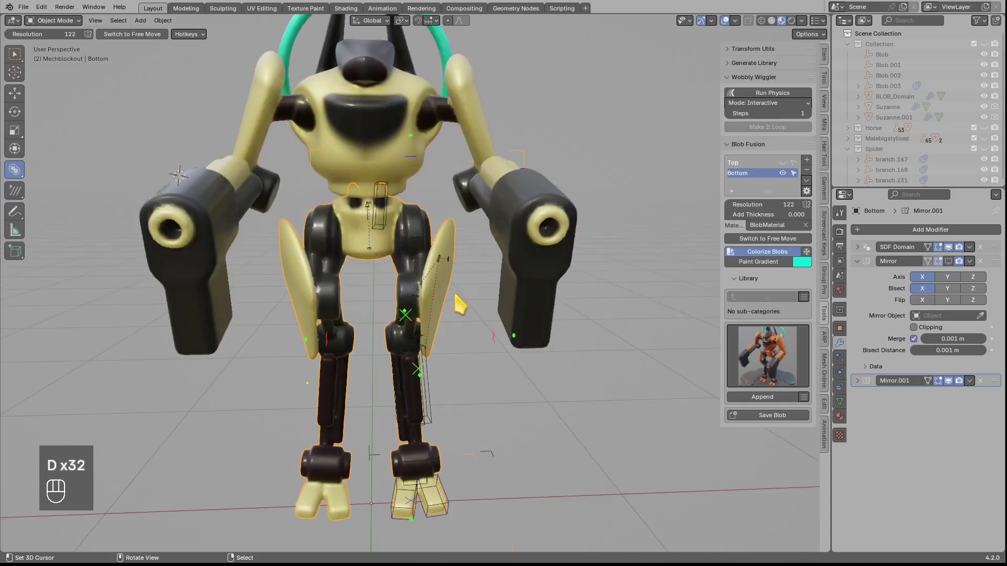
{"action": "middle_click_drag", "start_coordinate": [428, 243], "coordinate": [497, 282]}
{"action": "left_click", "coordinate": [470, 284]}
{"action": "scroll", "coordinate": [490, 282], "scroll_direction": "up", "scroll_amount": 2}
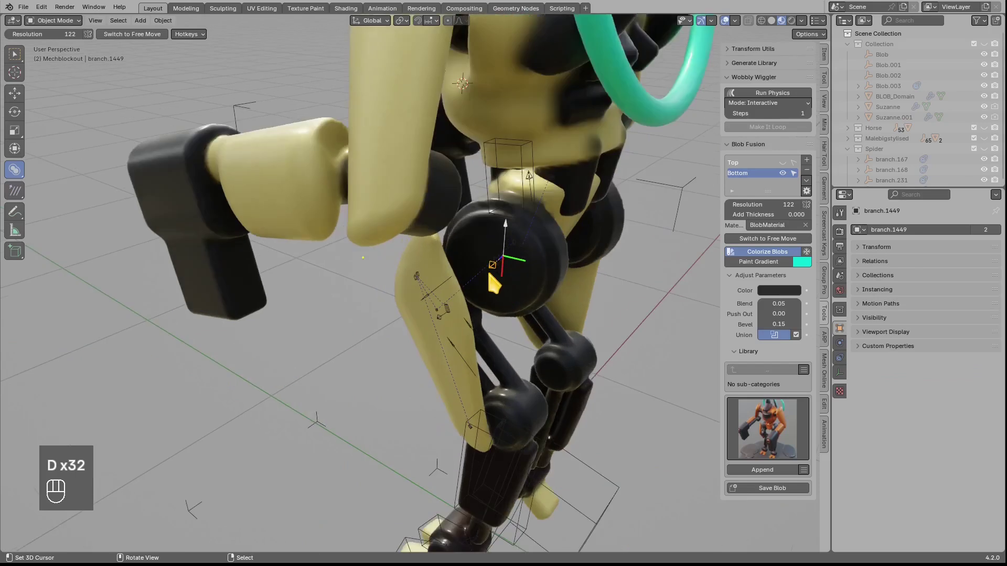
{"action": "key", "text": "shift+d"}
{"action": "left_click", "coordinate": [461, 315]}
{"action": "key", "text": "r"}
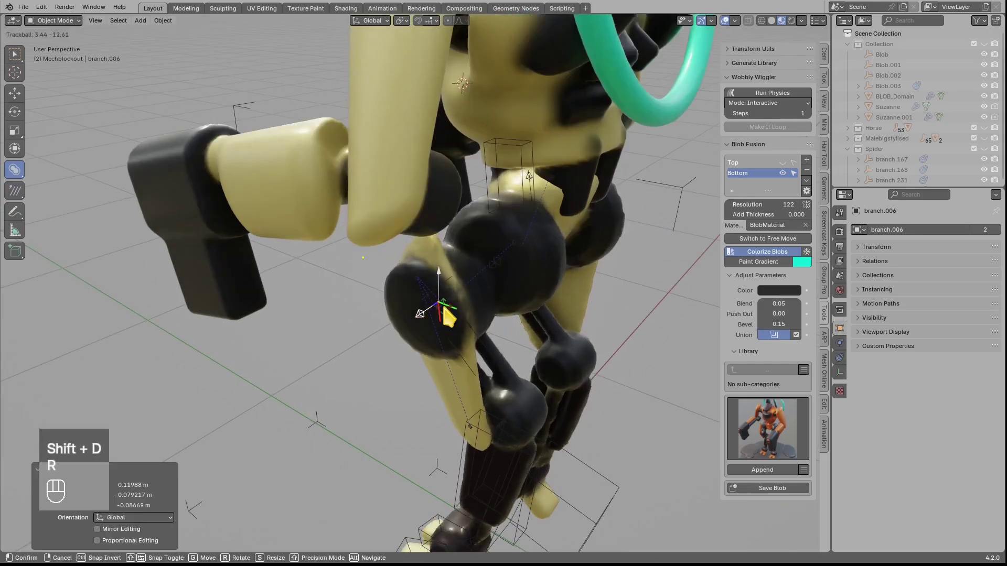
{"action": "left_click", "coordinate": [446, 307]}
{"action": "middle_click_drag", "start_coordinate": [446, 308], "coordinate": [419, 362]}
Scale down the duplicated black blob, position it as a disc on the thigh armour's outer face, and clear the selection
{"action": "key", "text": "s"}
{"action": "left_click", "coordinate": [529, 265]}
{"action": "key", "text": "s"}
{"action": "left_click", "coordinate": [523, 259]}
{"action": "key", "text": "g"}
{"action": "left_click", "coordinate": [511, 277]}
{"action": "scroll", "coordinate": [420, 362], "scroll_direction": "down", "scroll_amount": 3}
{"action": "key", "text": "g"}
{"action": "left_click", "coordinate": [414, 375]}
{"action": "key", "text": "r"}
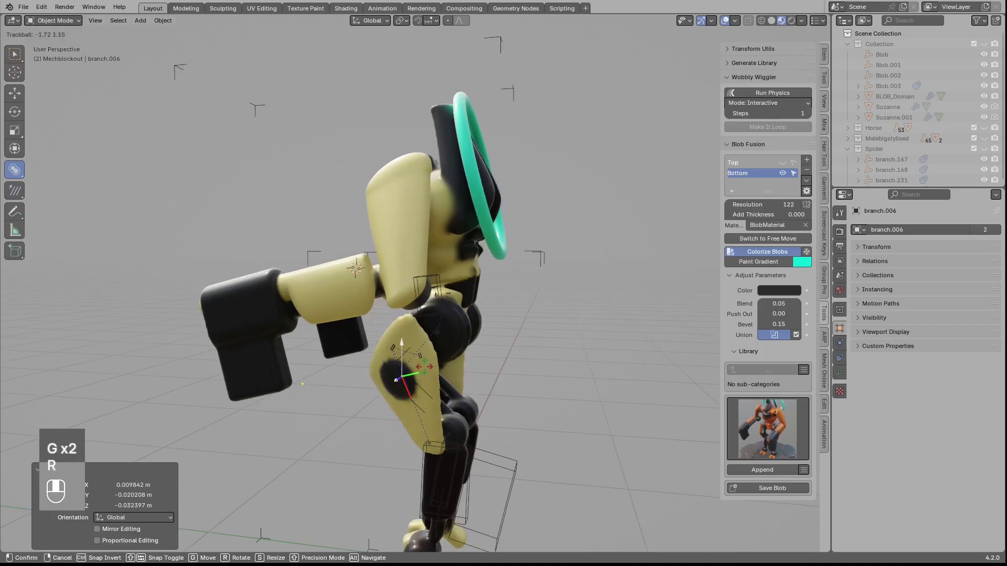
{"action": "left_click", "coordinate": [476, 367]}
{"action": "left_click_drag", "start_coordinate": [476, 367], "coordinate": [533, 353], "text": "alt"}
{"action": "key", "text": "alt+a"}
{"action": "scroll", "coordinate": [472, 332], "scroll_direction": "down", "scroll_amount": 4}
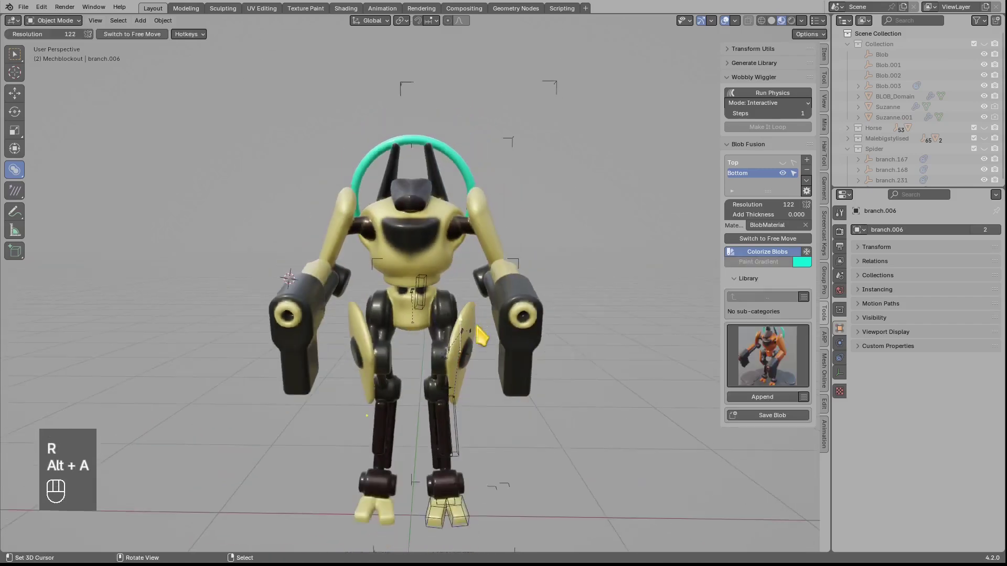
Select the Top domain and mark its corner brackets and face handles with freehand annotations
{"action": "right_click", "coordinate": [467, 315]}
{"action": "left_click_drag", "start_coordinate": [474, 335], "coordinate": [493, 356], "text": "alt"}
{"action": "left_click_drag", "start_coordinate": [513, 460], "coordinate": [490, 489]}
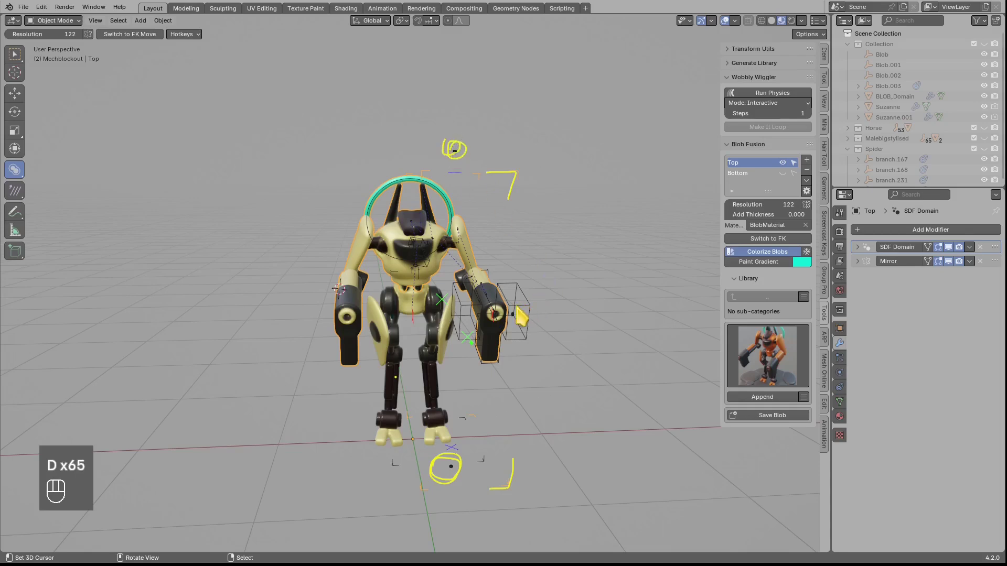
Raise the Top domain's lower bound to the mech's shins and toggle the lock on that face
{"action": "left_click_drag", "start_coordinate": [450, 453], "coordinate": [440, 403]}
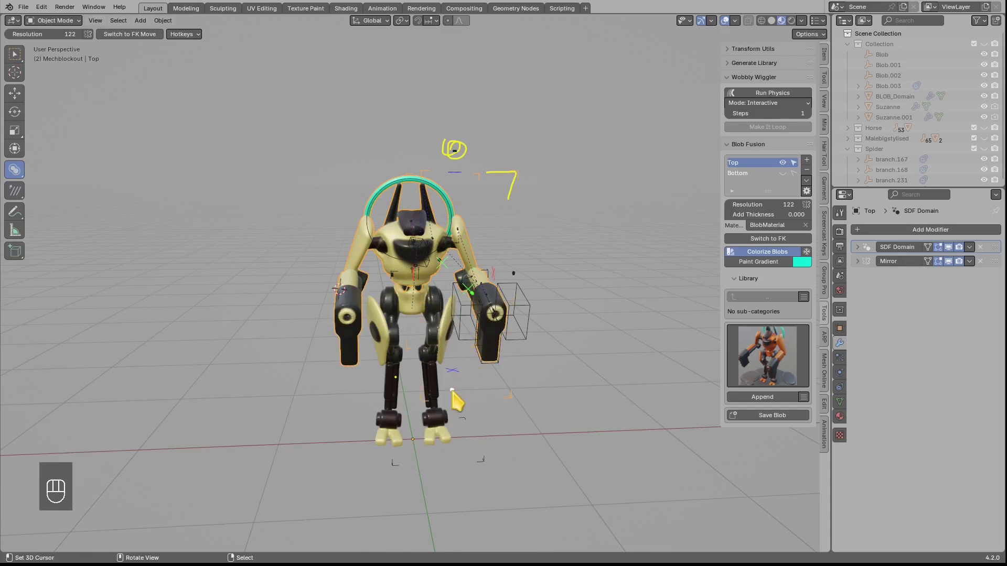
{"action": "left_click", "coordinate": [452, 390]}
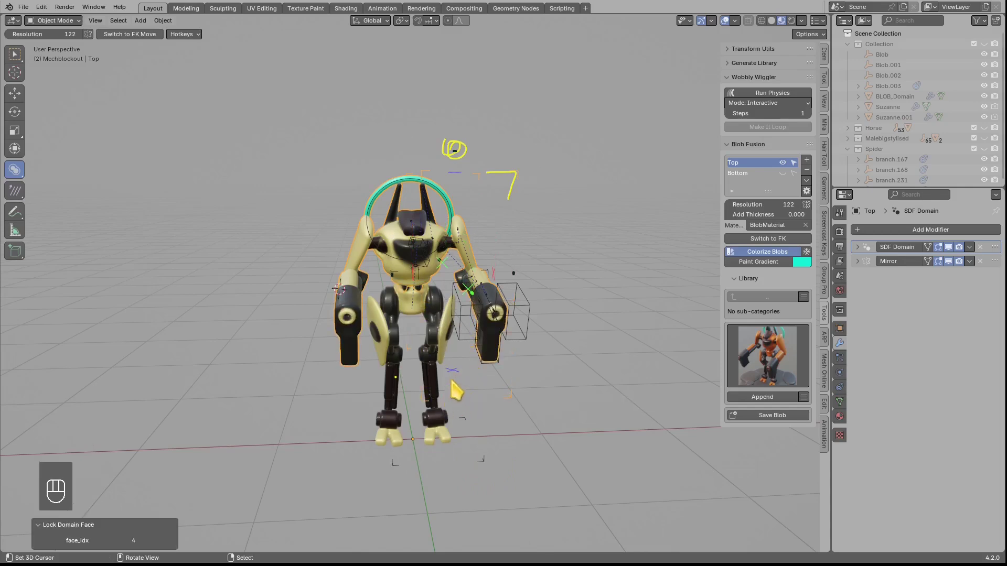
Try moving the gun's grip blob, annotate the Top domain's lower corner, and erase all annotations
{"action": "right_click", "coordinate": [482, 360]}
{"action": "key", "text": "g"}
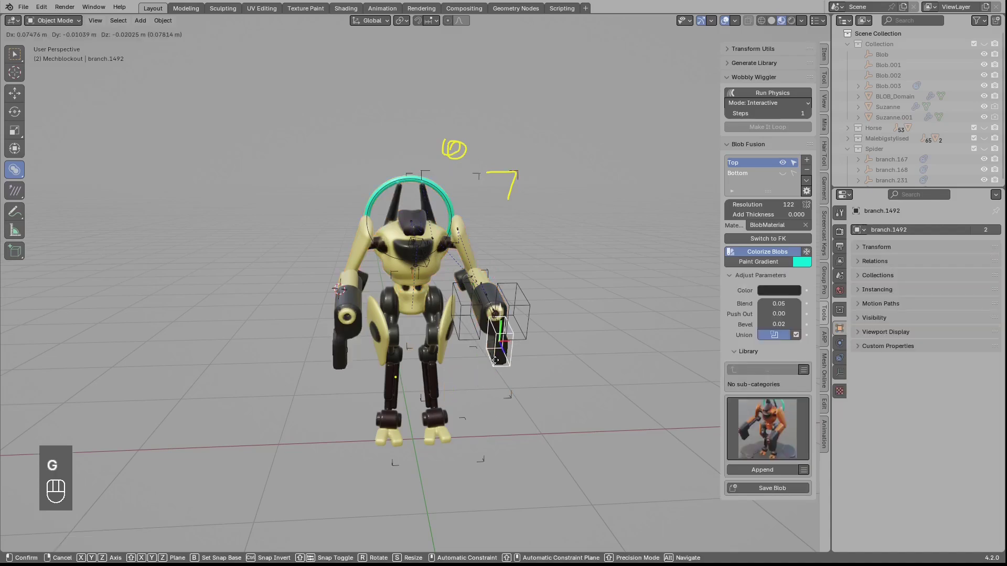
{"action": "right_click", "coordinate": [495, 360]}
{"action": "middle_click_drag", "start_coordinate": [499, 361], "coordinate": [513, 350]}
{"action": "key", "text": "d"}
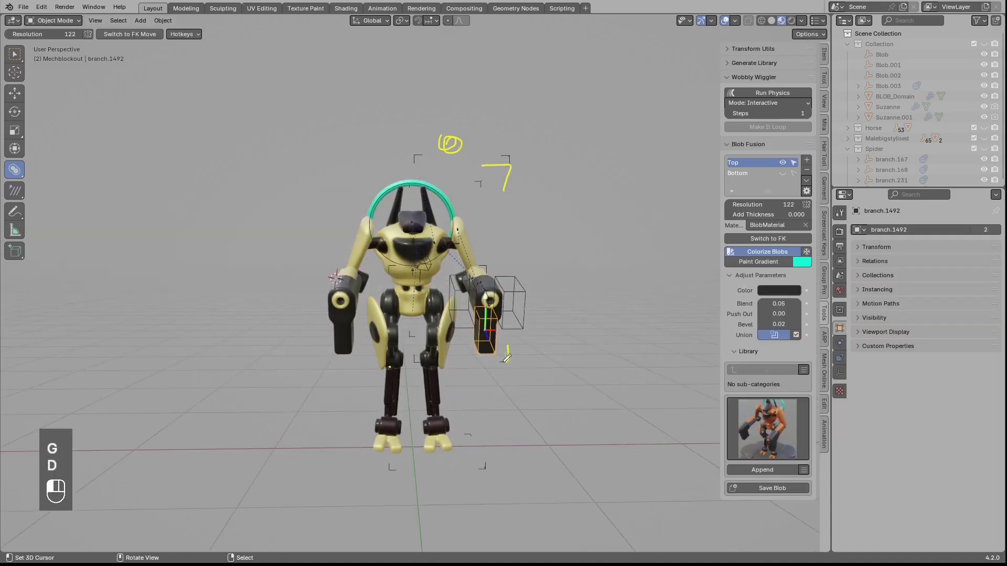
{"action": "left_click_drag", "start_coordinate": [503, 361], "coordinate": [505, 361]}
{"action": "right_click_drag", "start_coordinate": [506, 361], "coordinate": [501, 346]}
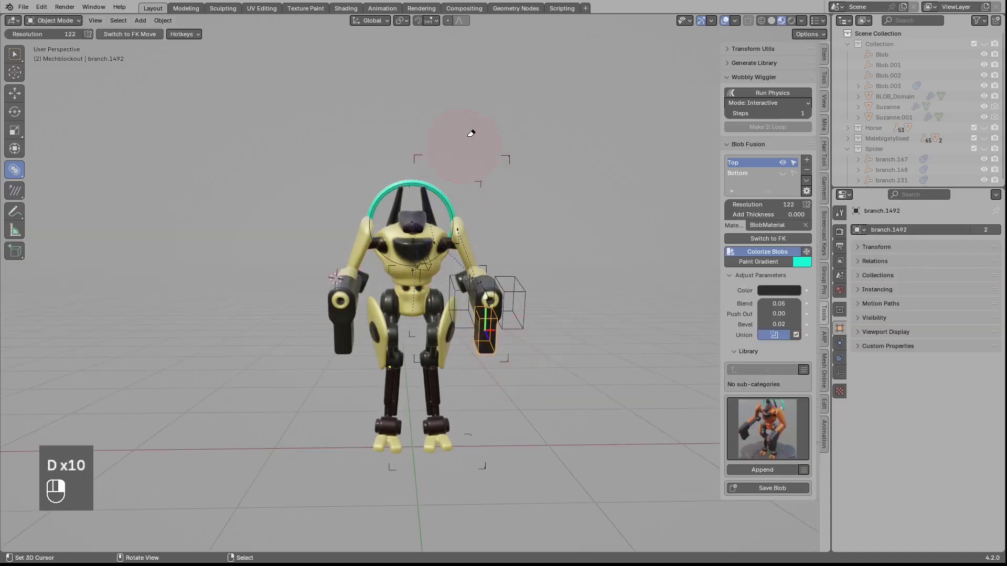
{"action": "right_click_drag", "start_coordinate": [468, 136], "coordinate": [447, 199]}
Duplicate the gun's grip blob and move the copy -0.17527 m along its local Z axis
{"action": "scroll", "coordinate": [446, 199], "scroll_direction": "up", "scroll_amount": 1}
{"action": "middle_click_drag", "start_coordinate": [512, 326], "coordinate": [332, 348]}
{"action": "key", "text": "z"}
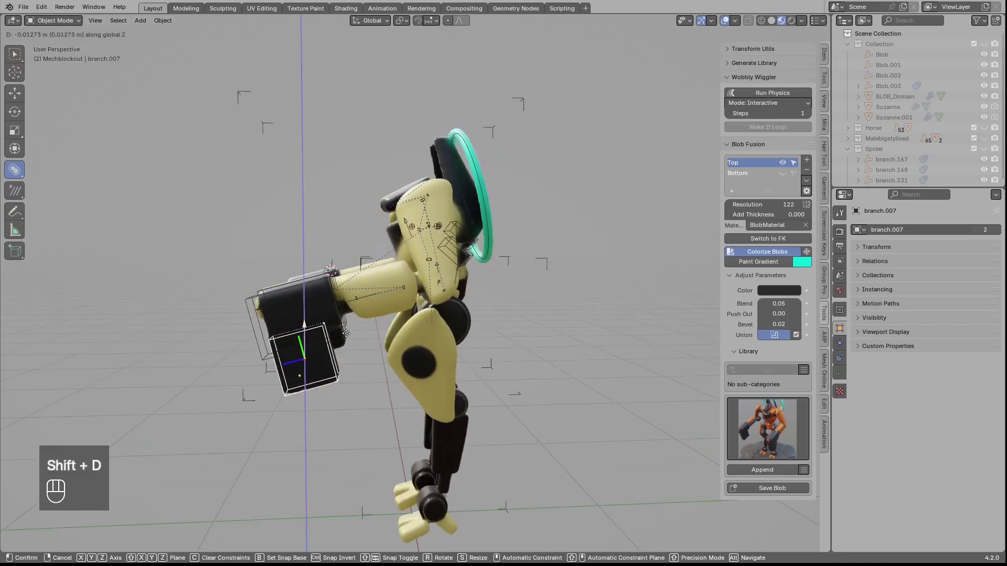
{"action": "key", "text": "z"}
{"action": "left_click", "coordinate": [358, 310]}
Flatten the duplicated grip blob along its local Y axis and move it -0.053103 m along that axis
{"action": "key", "text": "s"}
{"action": "key", "text": "y"}
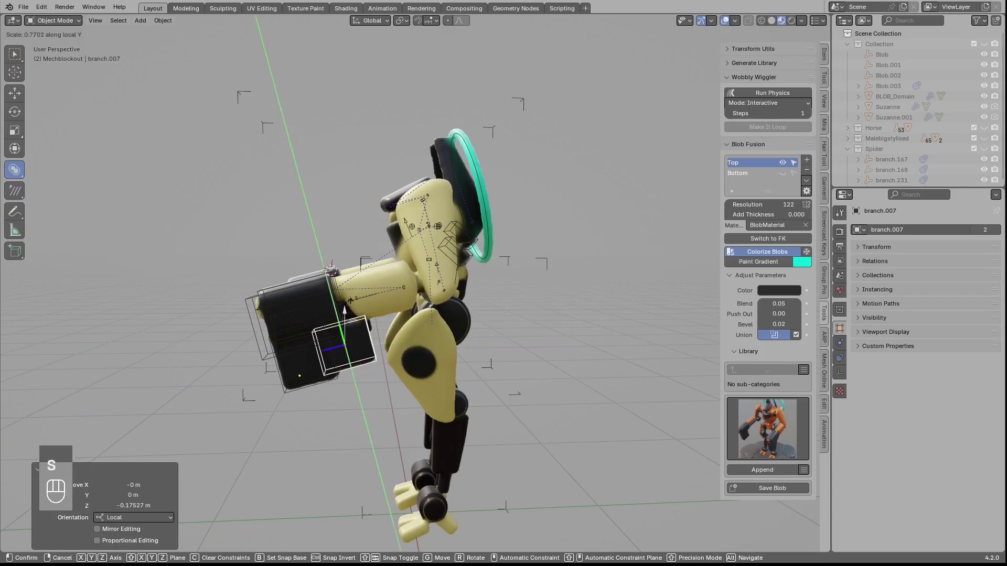
{"action": "left_click", "coordinate": [349, 324]}
{"action": "key", "text": "g"}
{"action": "key", "text": "y"}
{"action": "key", "text": "y"}
{"action": "left_click", "coordinate": [348, 340]}
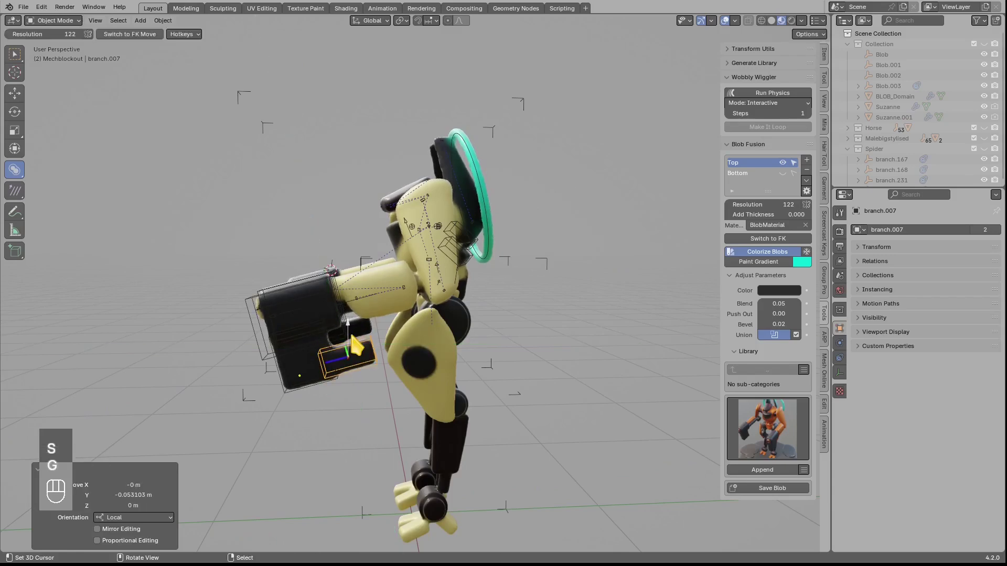
Clear the selection and duplicate the black elbow joint blob up to the mech's shoulder
{"action": "middle_click_drag", "start_coordinate": [415, 274], "coordinate": [475, 284]}
{"action": "key", "text": "alt+a"}
{"action": "left_click", "coordinate": [469, 331]}
{"action": "right_click", "coordinate": [467, 325]}
{"action": "key", "text": "shift+d"}
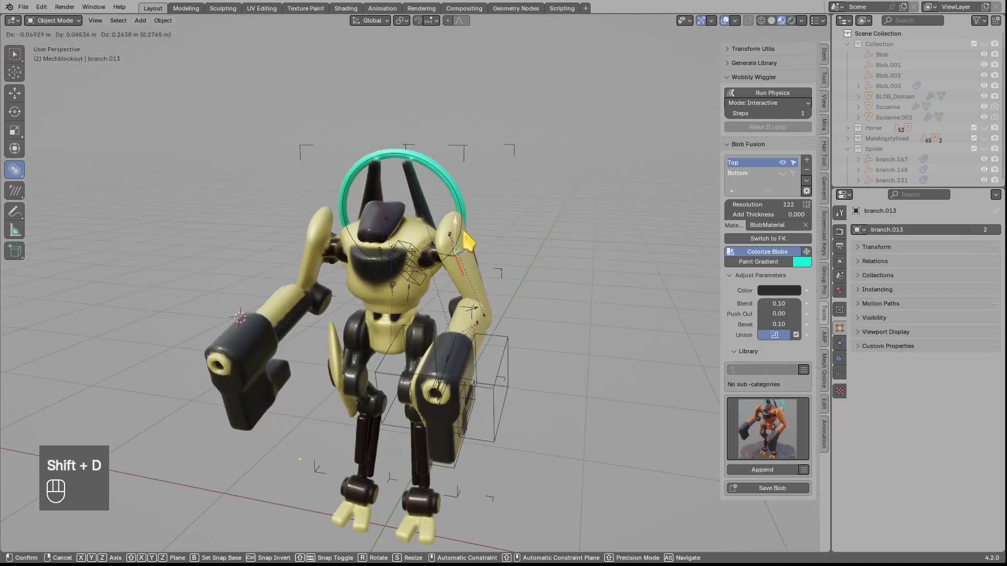
{"action": "left_click", "coordinate": [466, 238]}
{"action": "middle_click_drag", "start_coordinate": [465, 238], "coordinate": [503, 273]}
Move, rotate and scale the duplicated joint blob to fit the outer face of the shoulder
{"action": "key", "text": "g"}
{"action": "left_click", "coordinate": [374, 251]}
{"action": "key", "text": "g"}
{"action": "left_click", "coordinate": [528, 236]}
{"action": "key", "text": "r"}
{"action": "left_click", "coordinate": [521, 285]}
{"action": "key", "text": "s"}
{"action": "left_click", "coordinate": [499, 275]}
{"action": "key", "text": "g"}
{"action": "left_click", "coordinate": [442, 265]}
{"action": "key", "text": "s"}
{"action": "left_click", "coordinate": [439, 265]}
Shift the shoulder joint blob along its local Z axis and rotate it 1.46° in the view plane
{"action": "scroll", "coordinate": [439, 264], "scroll_direction": "down", "scroll_amount": 1}
{"action": "key", "text": "g"}
{"action": "key", "text": "z"}
{"action": "key", "text": "z"}
{"action": "left_click", "coordinate": [506, 278]}
{"action": "key", "text": "r"}
{"action": "left_click", "coordinate": [449, 288]}
{"action": "left_click", "coordinate": [807, 180]}
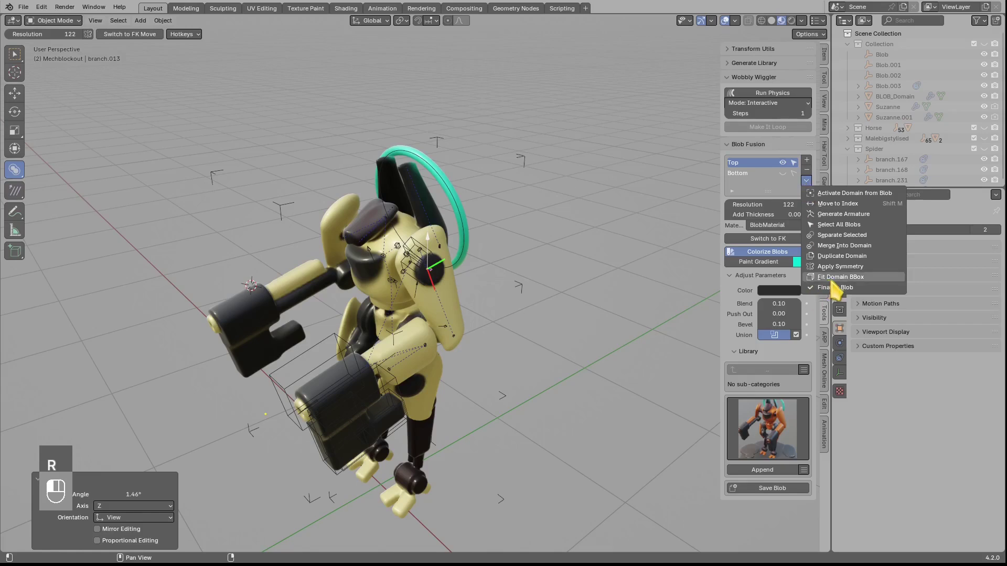
{"action": "left_click", "coordinate": [744, 147]}
{"action": "left_click", "coordinate": [746, 147]}
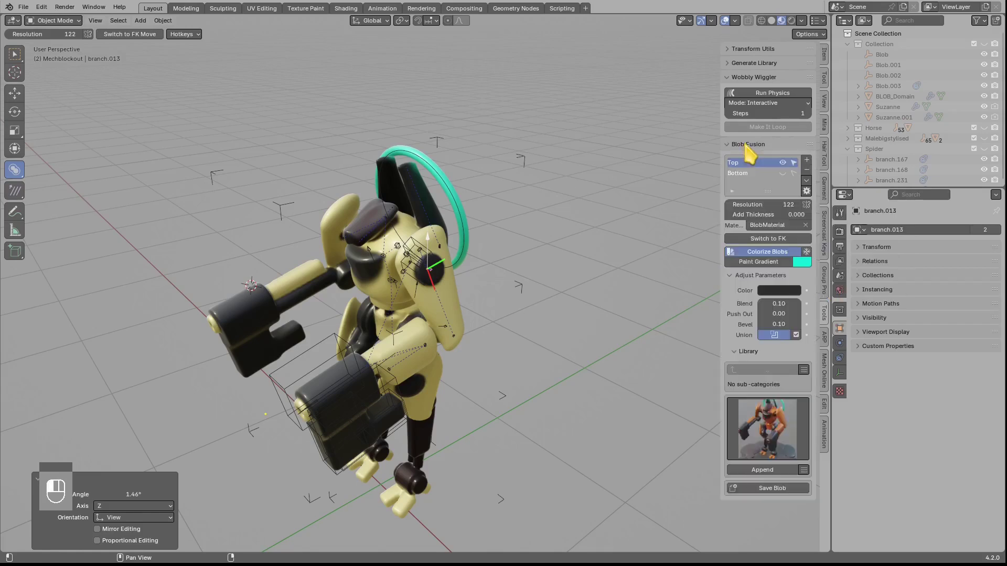
Select the Top domain and set its Resolution to 188
{"action": "middle_click_drag", "start_coordinate": [420, 251], "coordinate": [489, 272]}
{"action": "right_click", "coordinate": [457, 287]}
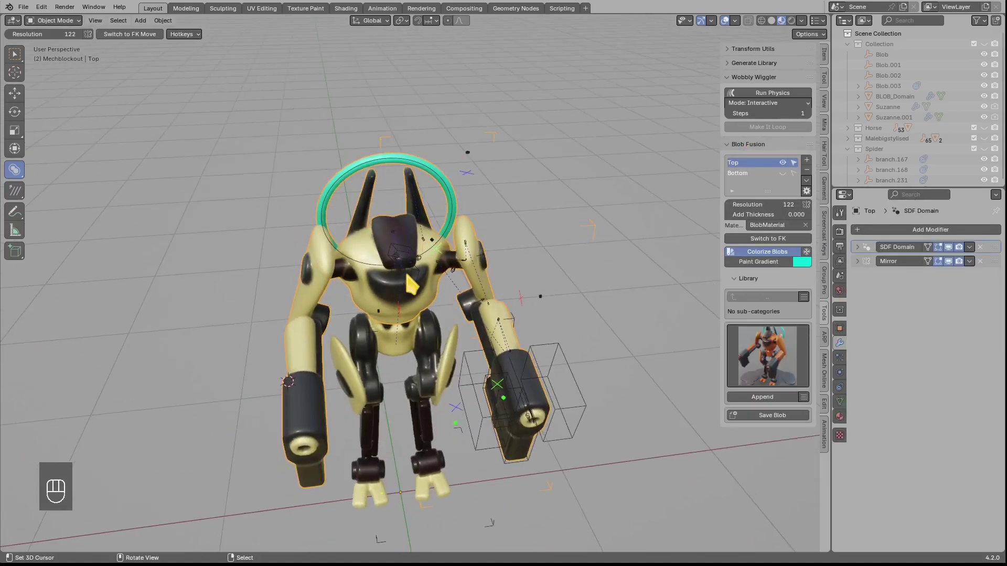
{"action": "middle_click_drag", "start_coordinate": [344, 281], "coordinate": [393, 266]}
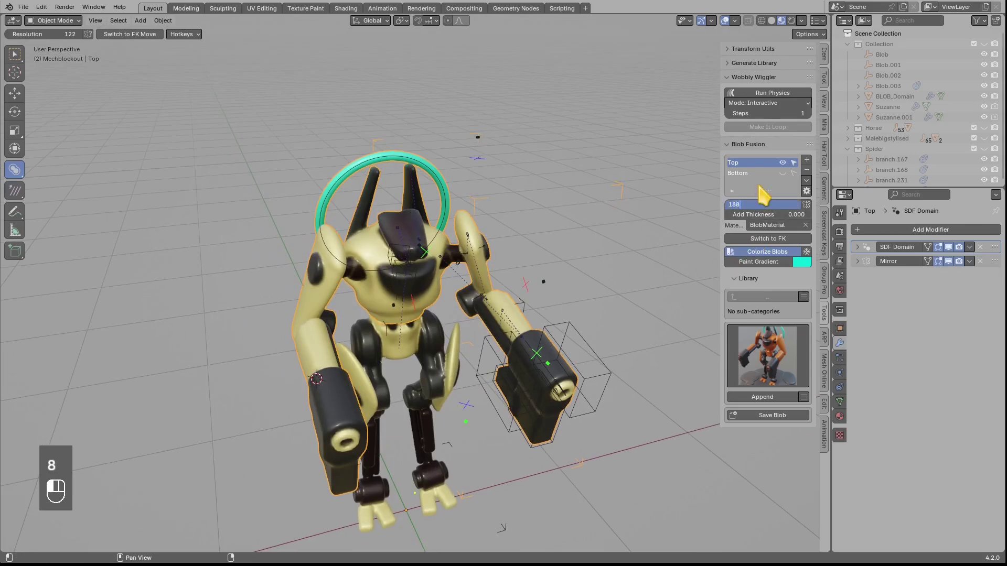
{"action": "scroll", "coordinate": [560, 239], "scroll_direction": "up", "scroll_amount": 2}
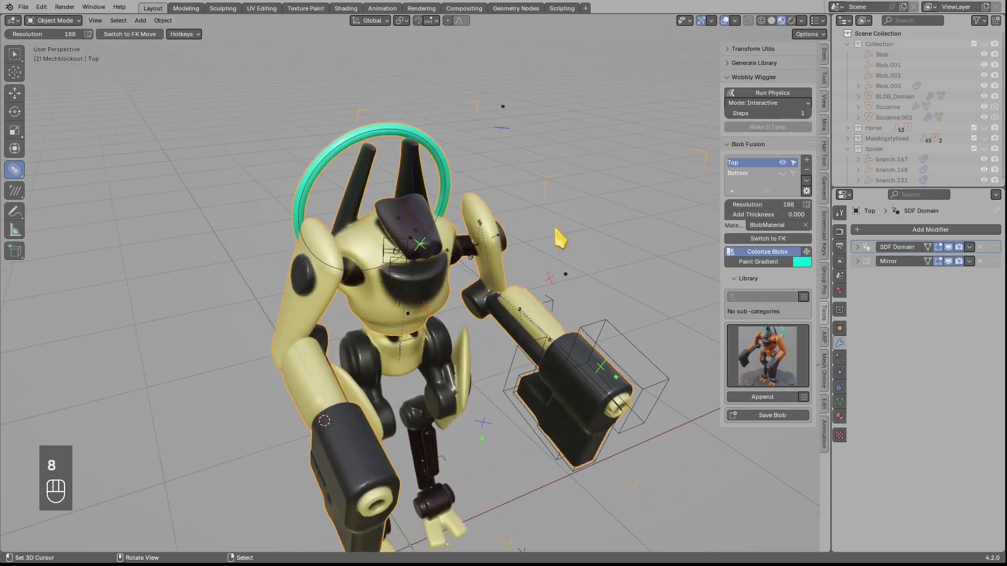
Finalize the Top domain into a mesh and move that mesh 2 m along the global X axis
{"action": "left_click", "coordinate": [805, 181]}
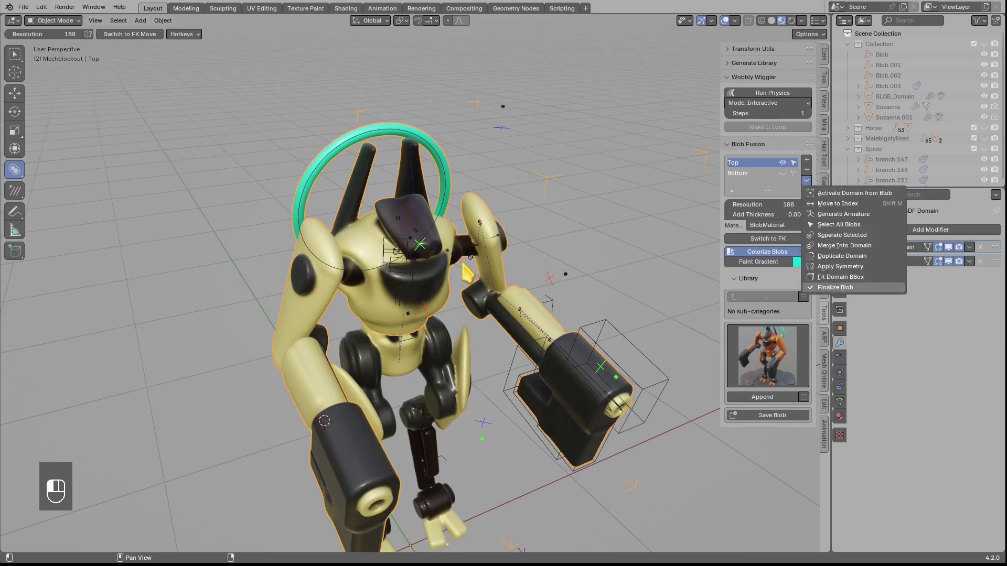
{"action": "left_click", "coordinate": [836, 287]}
{"action": "scroll", "coordinate": [629, 289], "scroll_direction": "down", "scroll_amount": 3}
{"action": "key", "text": "g"}
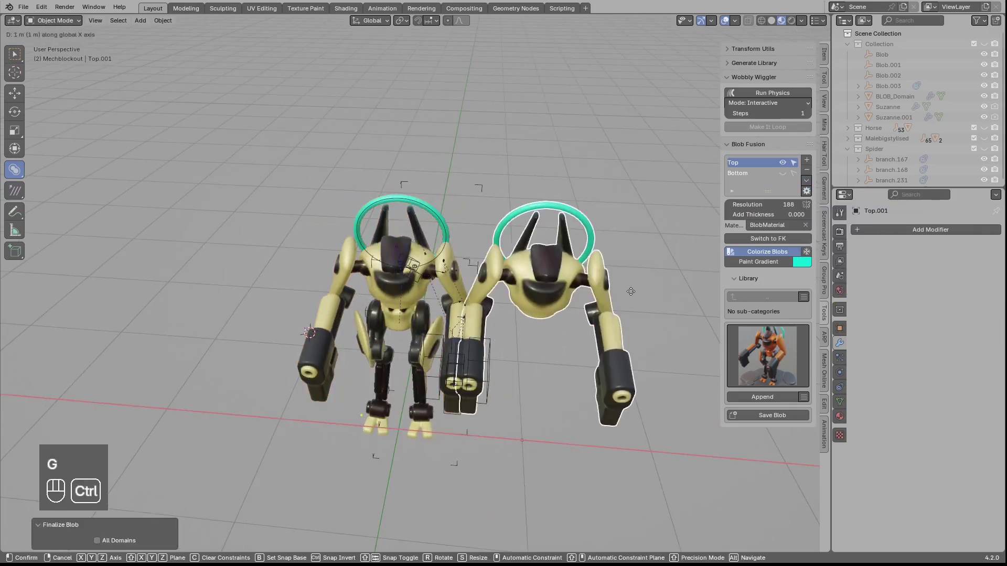
{"action": "left_click", "coordinate": [668, 298]}
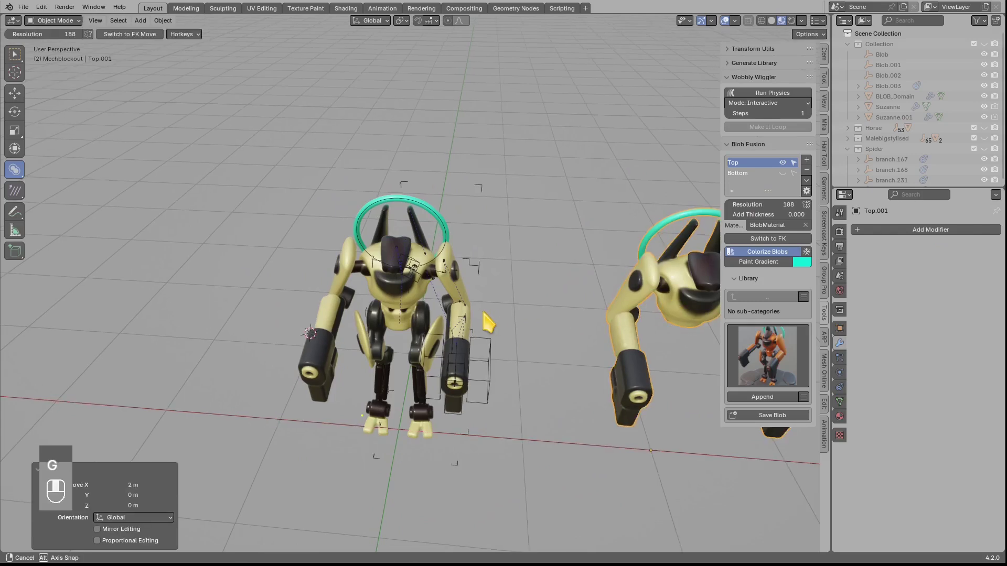
Select the Bottom domain of the mech and set its Resolution to 177
{"action": "scroll", "coordinate": [461, 339], "scroll_direction": "up", "scroll_amount": 2}
{"action": "left_click", "coordinate": [432, 346]}
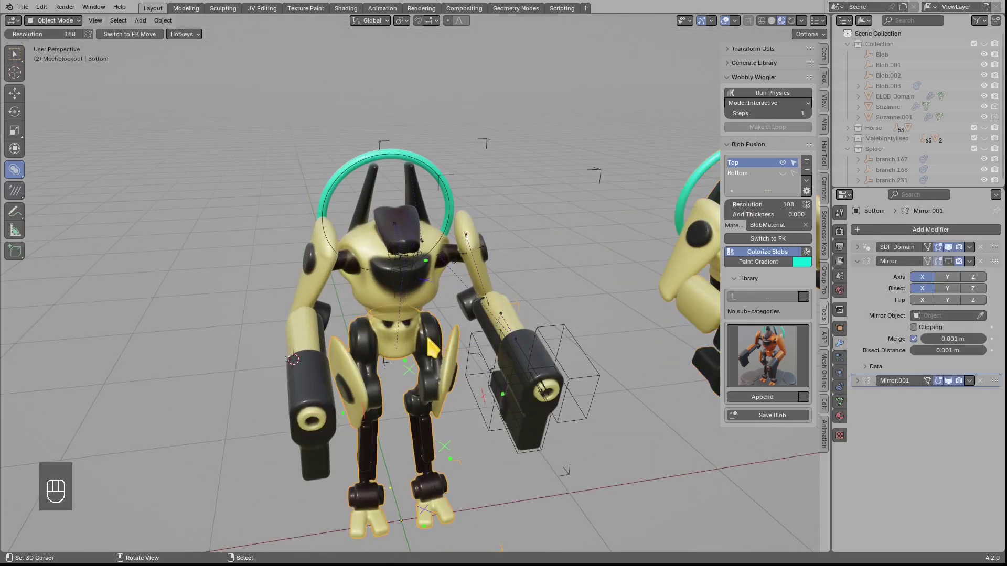
{"action": "left_click", "coordinate": [738, 174]}
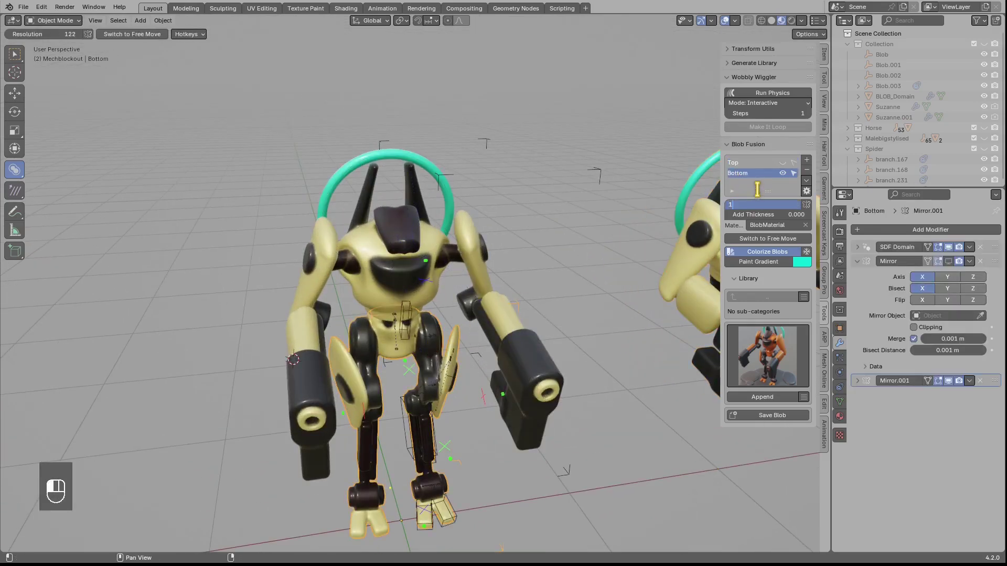
{"action": "type", "text": "177"}
{"action": "key", "text": "Return"}
Finalize the Bottom domain into a mesh and move it 2 m along the global X axis
{"action": "left_click", "coordinate": [806, 181]}
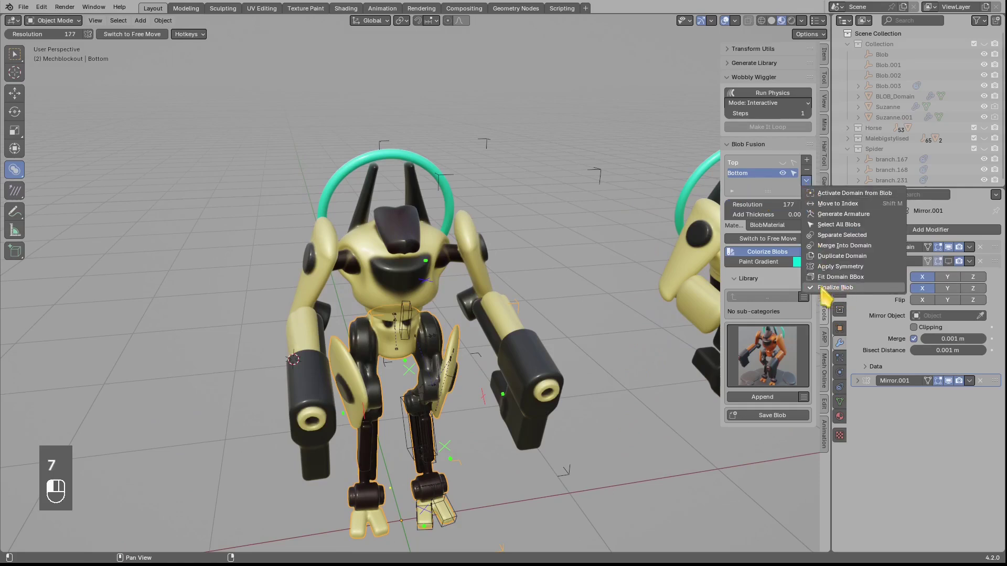
{"action": "left_click", "coordinate": [821, 288]}
{"action": "scroll", "coordinate": [503, 310], "scroll_direction": "down", "scroll_amount": 3}
{"action": "middle_click_drag", "start_coordinate": [503, 309], "coordinate": [388, 310]}
{"action": "key", "text": "g"}
{"action": "middle_click_drag", "start_coordinate": [388, 309], "coordinate": [503, 306]}
{"action": "left_click", "coordinate": [618, 300], "text": "ctrl"}
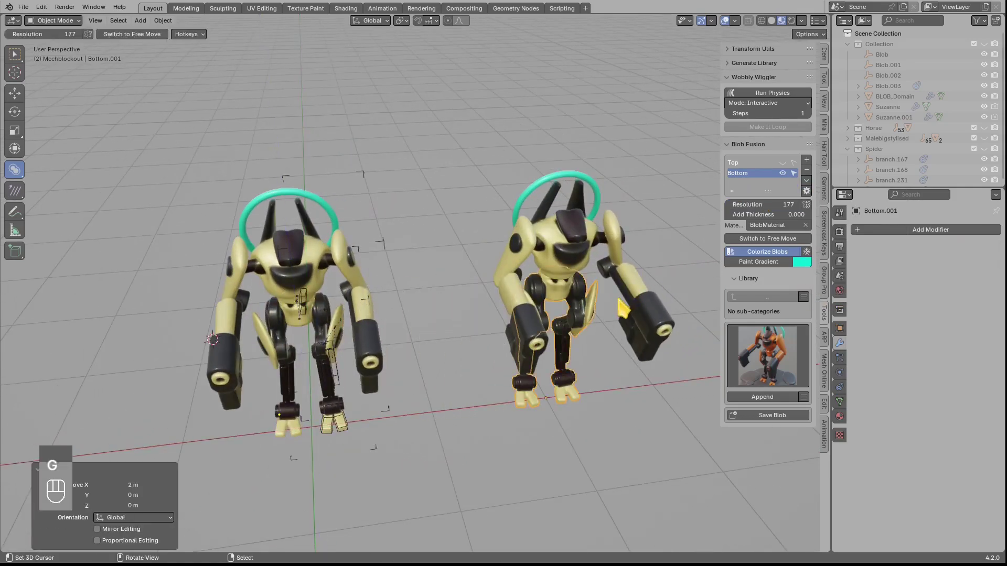
Clear the selection, select the finalized top mesh and examine its wireframe topology from several angles
{"action": "scroll", "coordinate": [577, 309], "scroll_direction": "up", "scroll_amount": 5}
{"action": "key", "text": "alt+a"}
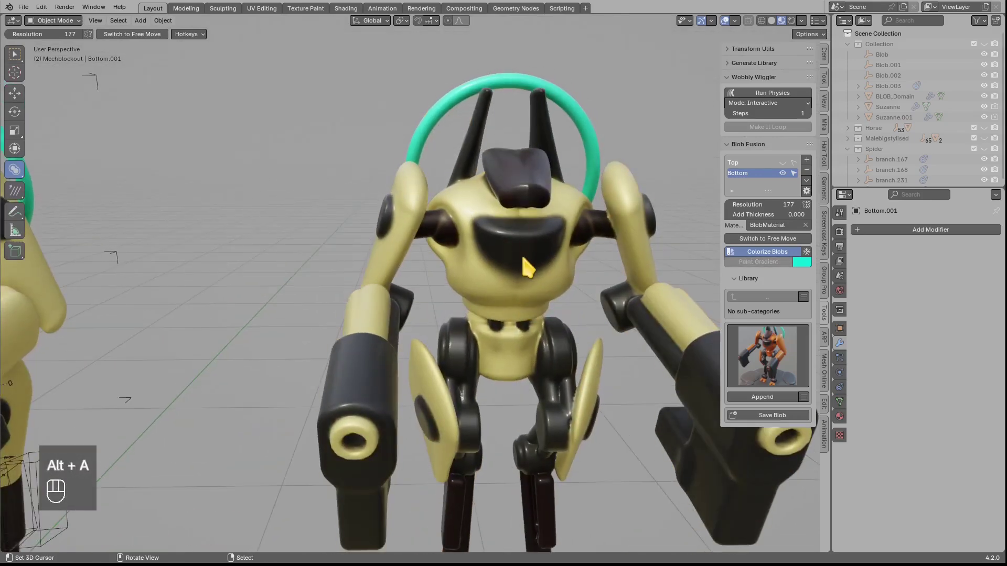
{"action": "right_click", "coordinate": [529, 261]}
{"action": "key", "text": "alt+q"}
{"action": "middle_click_drag", "start_coordinate": [532, 247], "coordinate": [455, 243]}
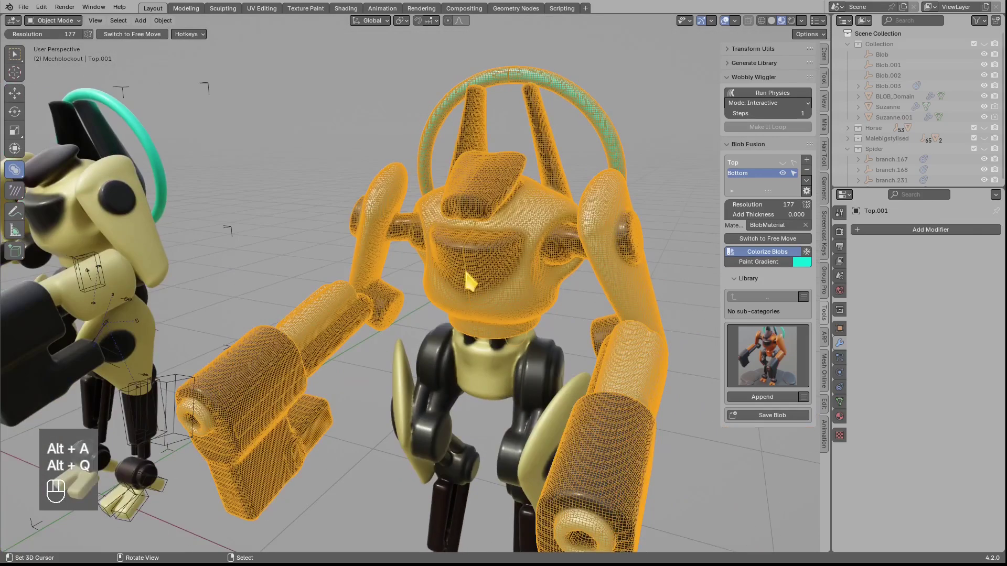
{"action": "key", "text": "alt+q"}
{"action": "middle_click_drag", "start_coordinate": [487, 308], "coordinate": [467, 332]}
{"action": "scroll", "coordinate": [447, 323], "scroll_direction": "down", "scroll_amount": 1}
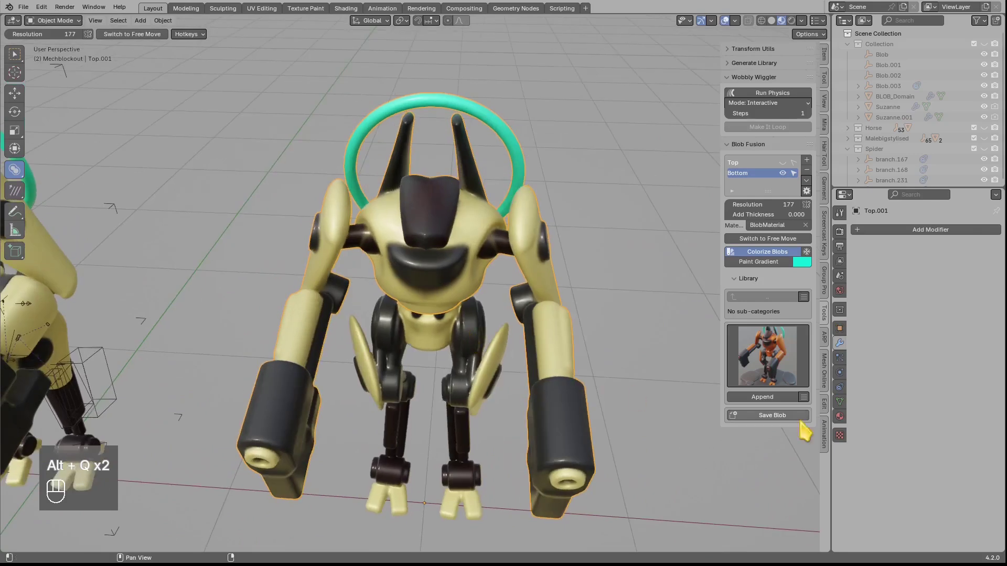
Inspect the finalized top mesh's attributes and try removing the BlobColor attribute, undoing the removal
{"action": "left_click", "coordinate": [839, 401]}
{"action": "left_click", "coordinate": [877, 418]}
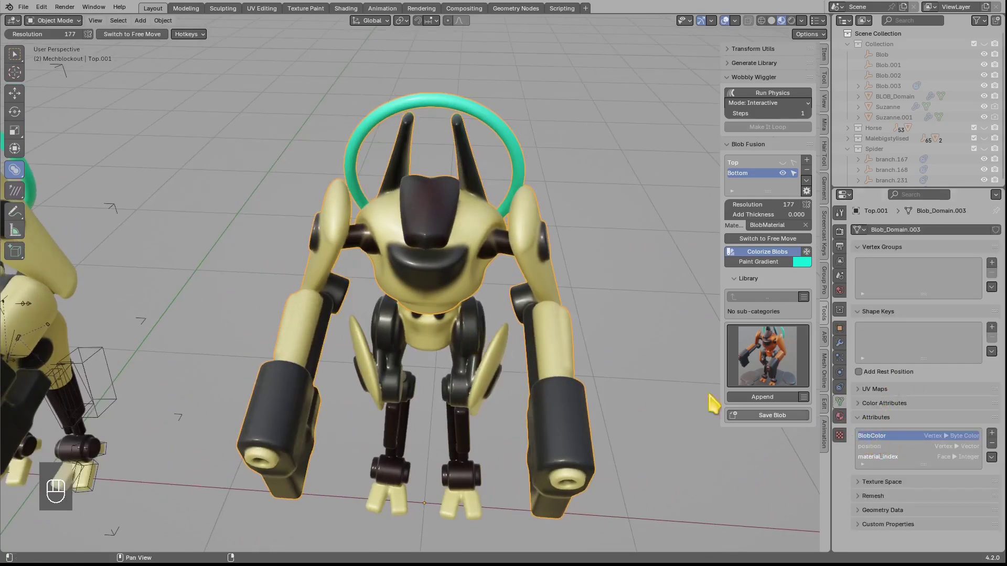
{"action": "middle_click_drag", "start_coordinate": [497, 341], "coordinate": [443, 215]}
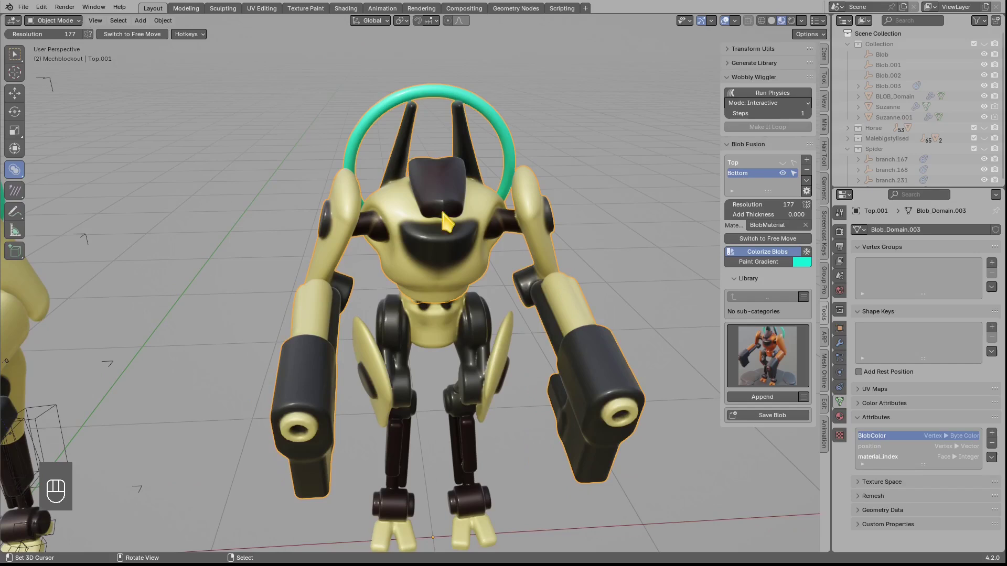
{"action": "left_click", "coordinate": [991, 443]}
{"action": "key", "text": "ctrl+z"}
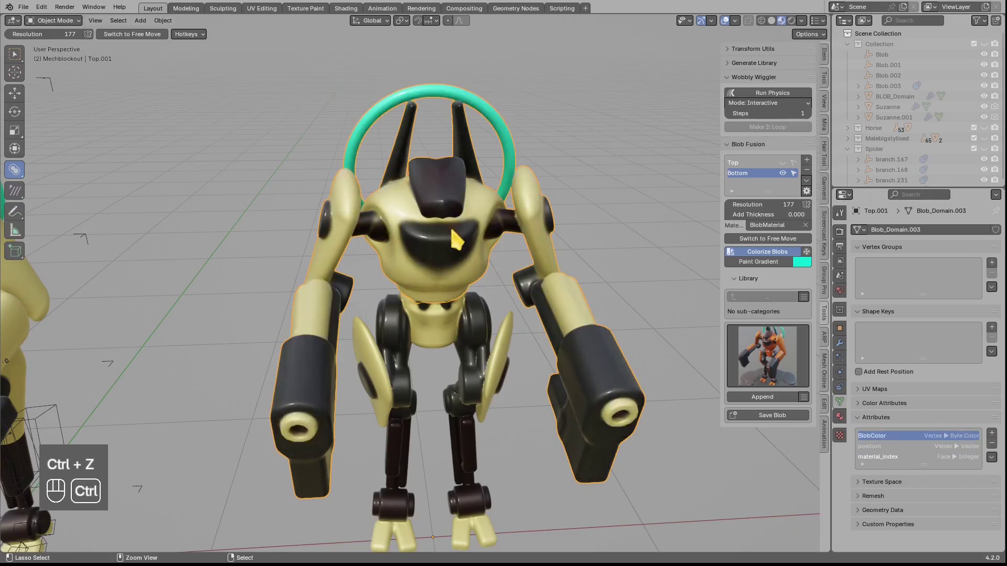
Open a shader editor below the viewport and assign BlobMaterial to the finalized top mesh
{"action": "key", "text": "shift+ctrl+q"}
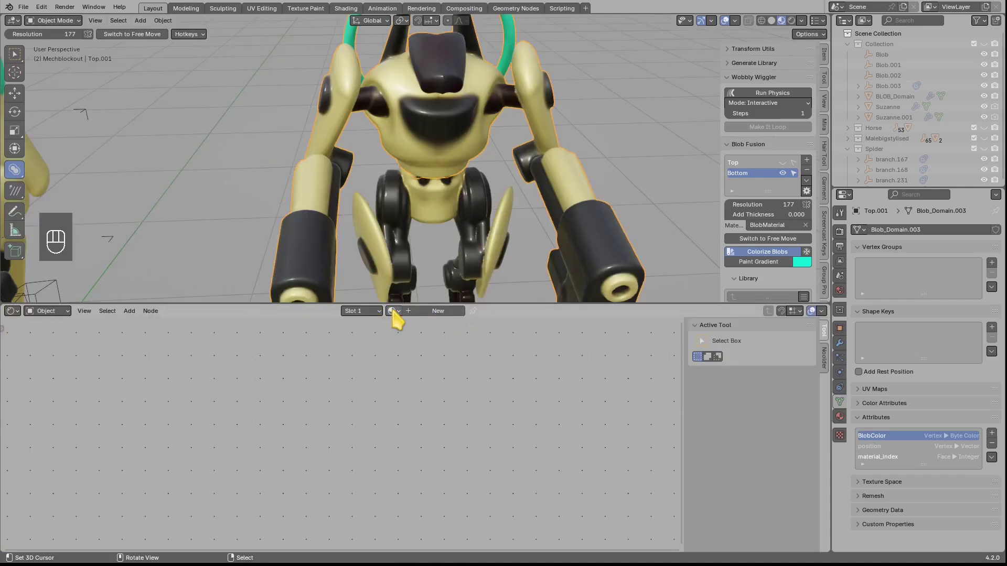
{"action": "left_click", "coordinate": [393, 311]}
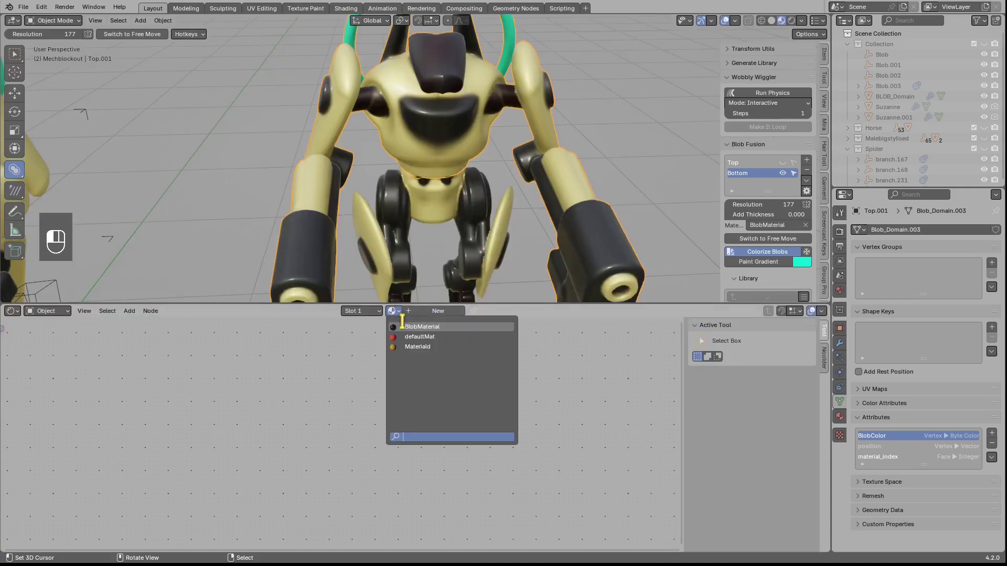
{"action": "left_click", "coordinate": [401, 326]}
{"action": "scroll", "coordinate": [400, 367], "scroll_direction": "down", "scroll_amount": 3}
{"action": "middle_click_drag", "start_coordinate": [400, 367], "coordinate": [430, 354]}
{"action": "scroll", "coordinate": [391, 418], "scroll_direction": "up", "scroll_amount": 10}
{"action": "middle_click_drag", "start_coordinate": [392, 418], "coordinate": [472, 429]}
{"action": "scroll", "coordinate": [470, 428], "scroll_direction": "up", "scroll_amount": 1}
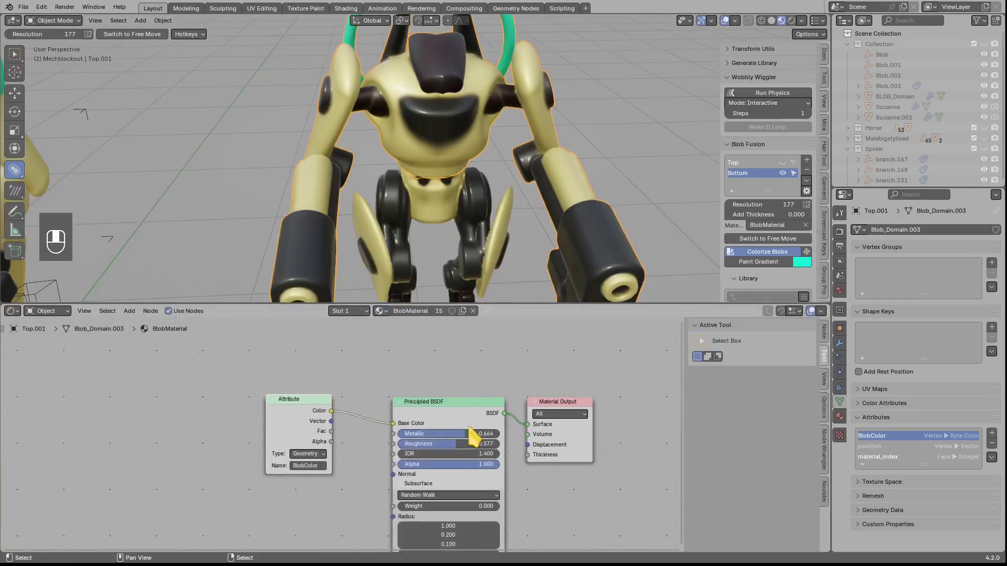
Reposition the Principled BSDF and Attribute nodes, and briefly annotate the link into Base Color before erasing the marks
{"action": "mouse_move", "coordinate": [454, 422]}
{"action": "left_mouse_down"}
{"action": "mouse_move", "coordinate": [439, 400]}
{"action": "mouse_move", "coordinate": [439, 409]}
{"action": "left_mouse_up"}
{"action": "mouse_move", "coordinate": [295, 423]}
{"action": "left_mouse_down"}
{"action": "mouse_move", "coordinate": [317, 408]}
{"action": "mouse_move", "coordinate": [394, 403]}
{"action": "left_mouse_up"}
{"action": "key", "text": "d"}
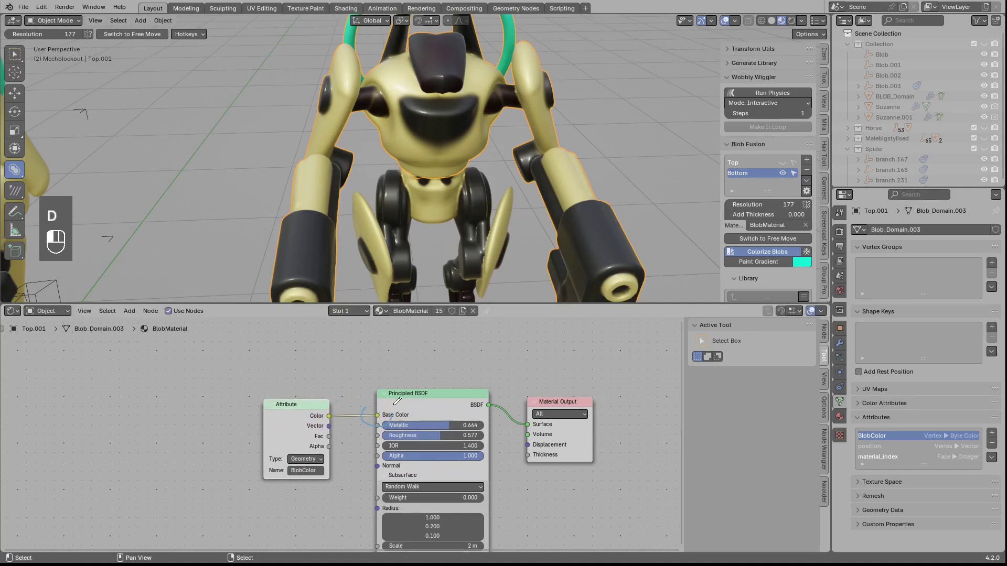
{"action": "right_click_drag", "start_coordinate": [393, 403], "coordinate": [373, 413]}
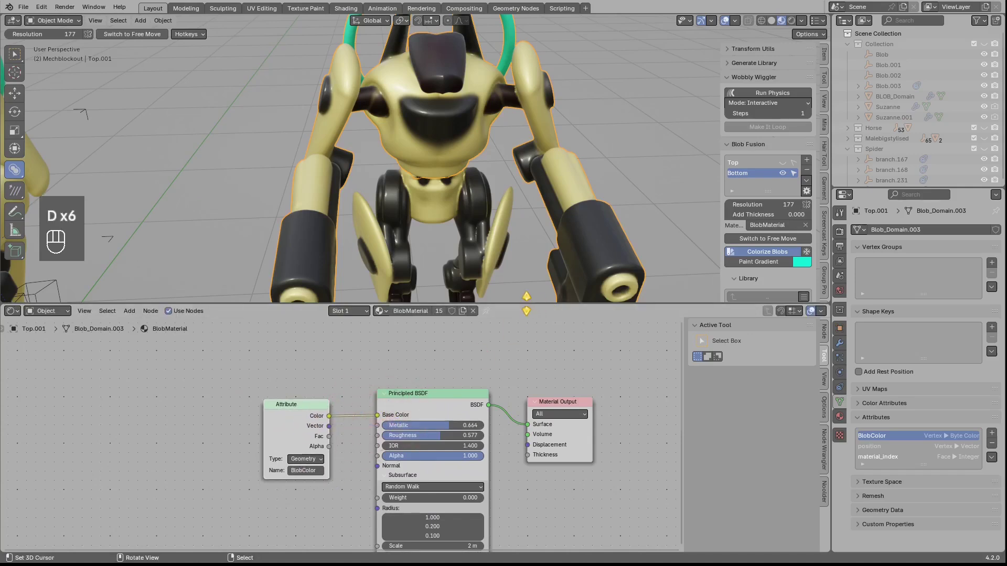
Reduce the shader editor's height to enlarge the viewport and frame the original and finalized mechs together
{"action": "left_click_drag", "start_coordinate": [526, 303], "coordinate": [512, 403]}
{"action": "scroll", "coordinate": [373, 310], "scroll_direction": "down", "scroll_amount": 1}
{"action": "middle_click_drag", "start_coordinate": [373, 310], "coordinate": [314, 299]}
{"action": "middle_click_drag", "start_coordinate": [315, 299], "coordinate": [398, 275], "text": "shift"}
{"action": "scroll", "coordinate": [298, 267], "scroll_direction": "down", "scroll_amount": 2}
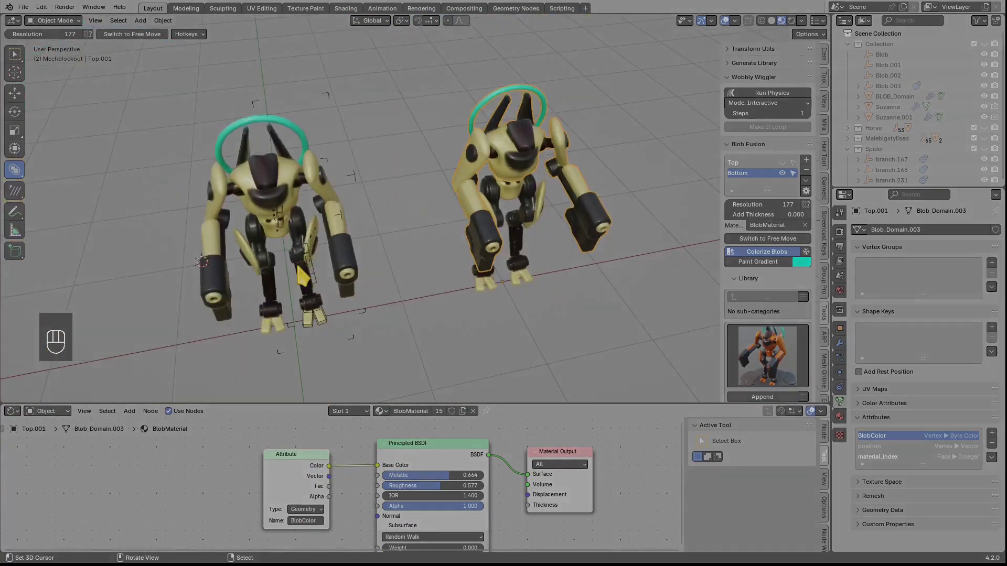